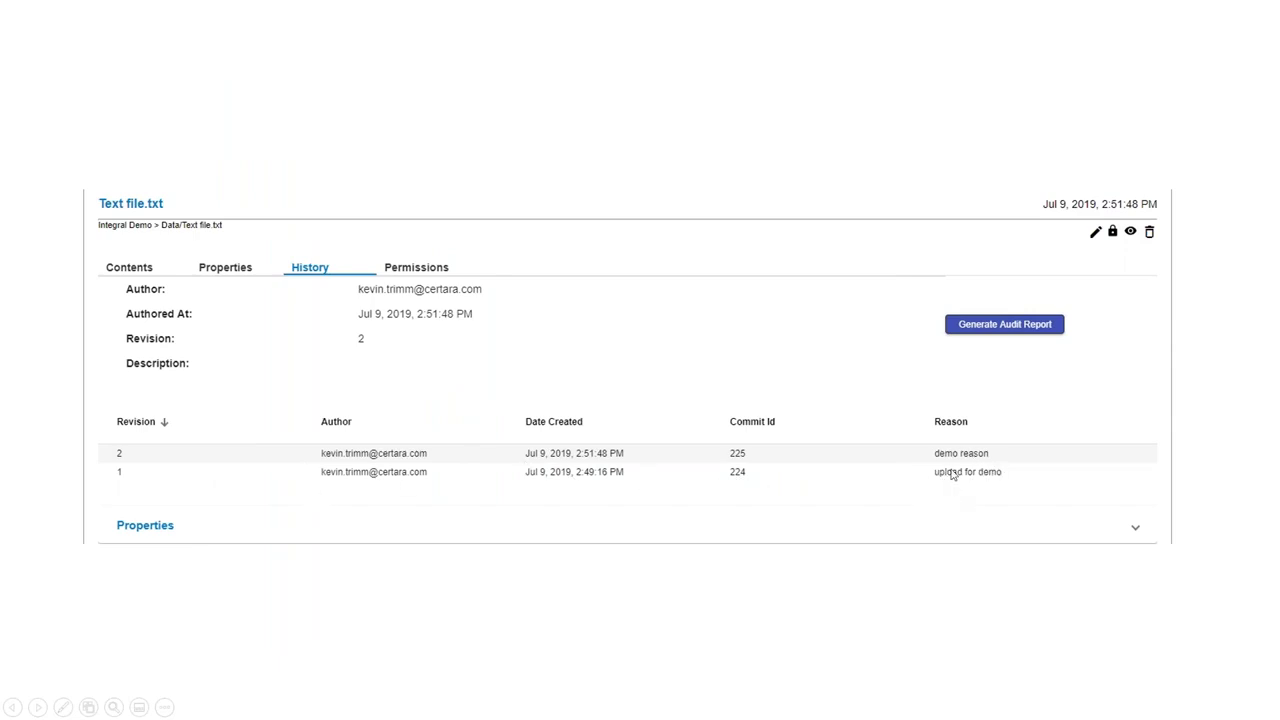
Advance the slideshow to slide 27, listing the Certara Integral Data Repository key differentiators.
left_click(838, 112)
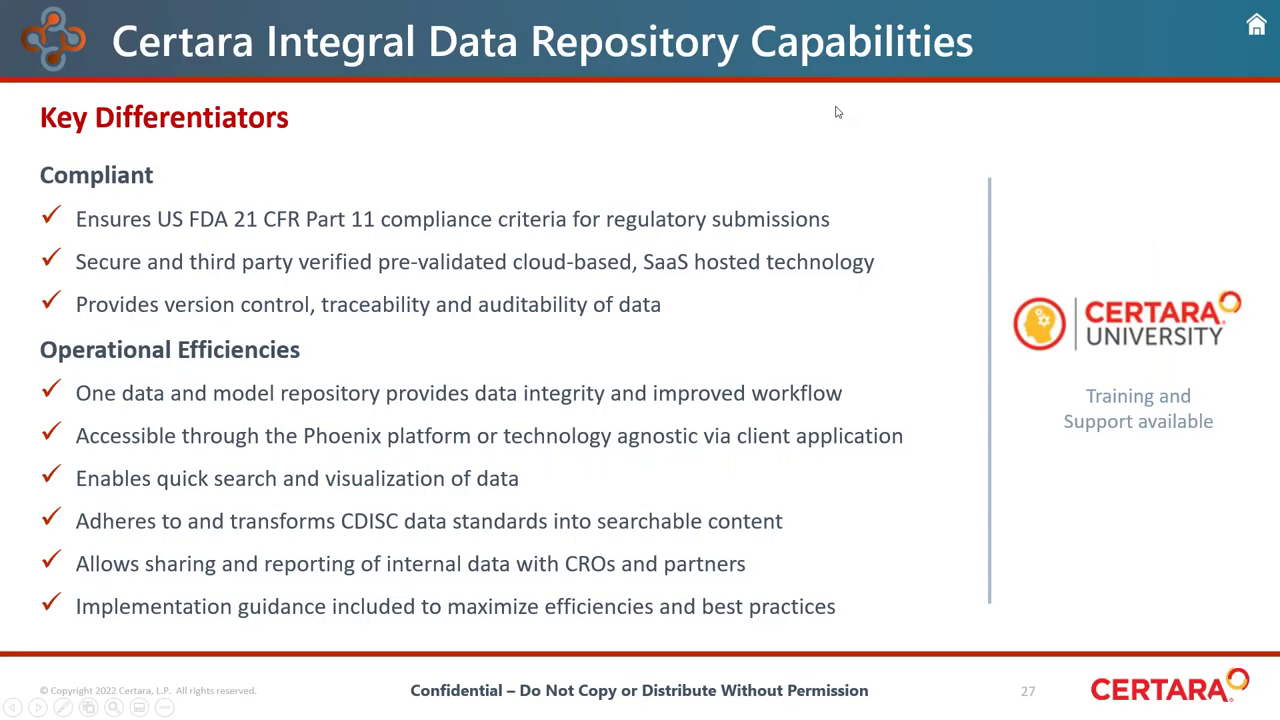
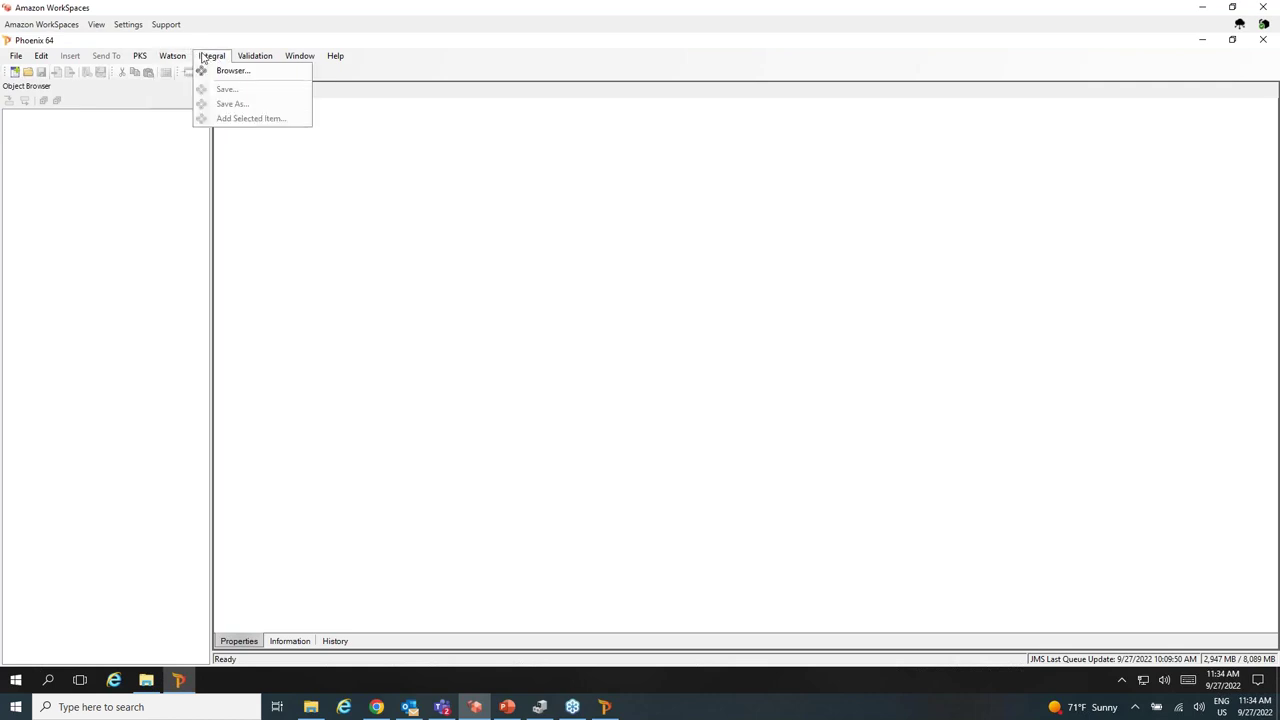
left_click(236, 246)
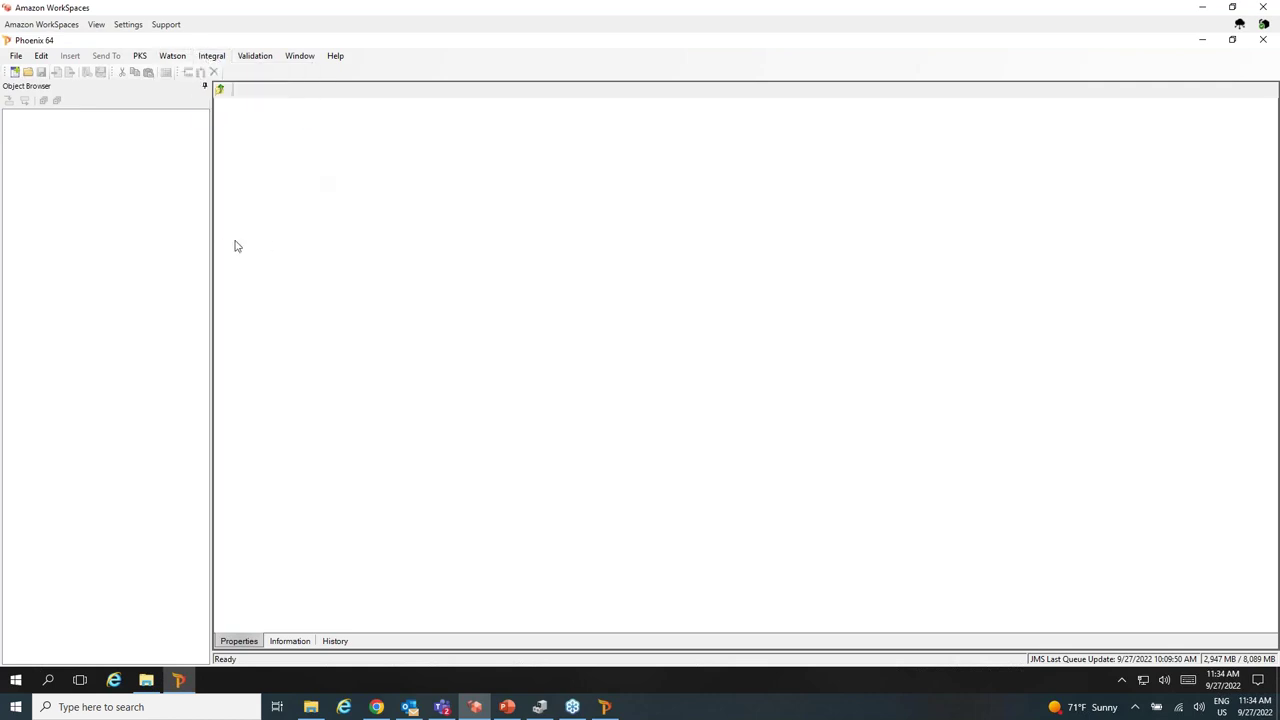
left_click(41, 56)
left_click(60, 324)
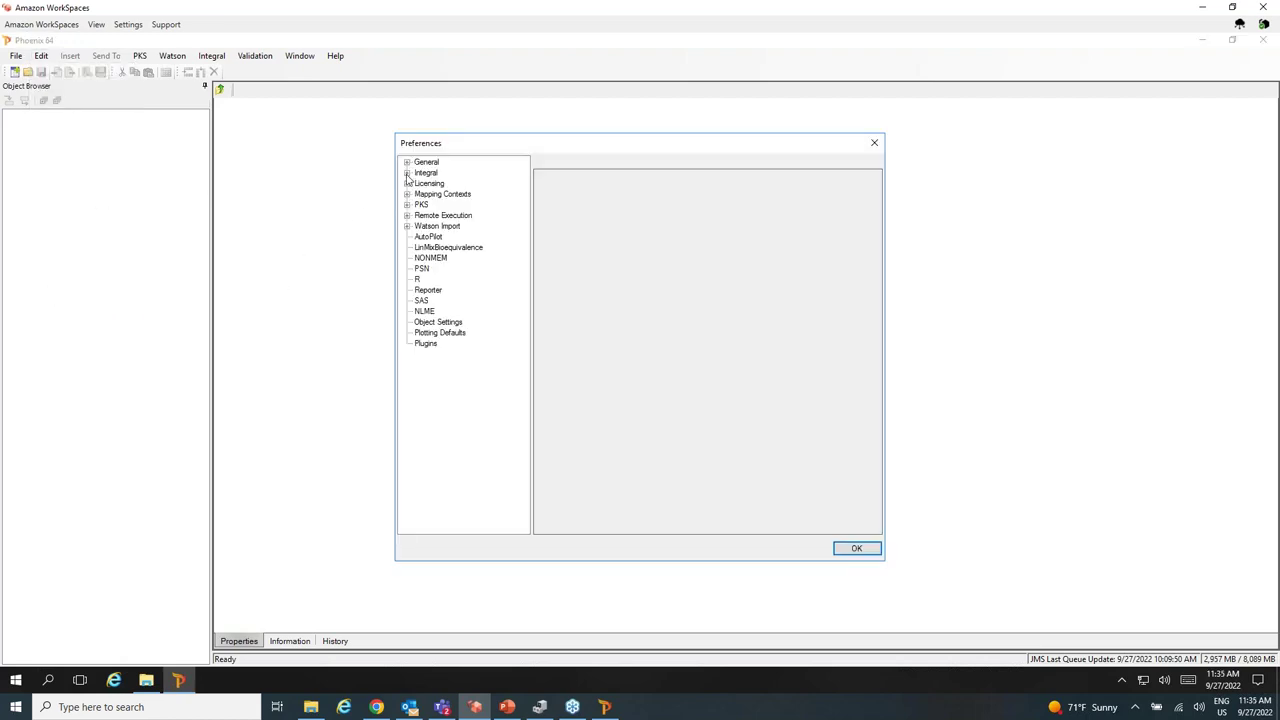
left_click(407, 174)
left_click(442, 194)
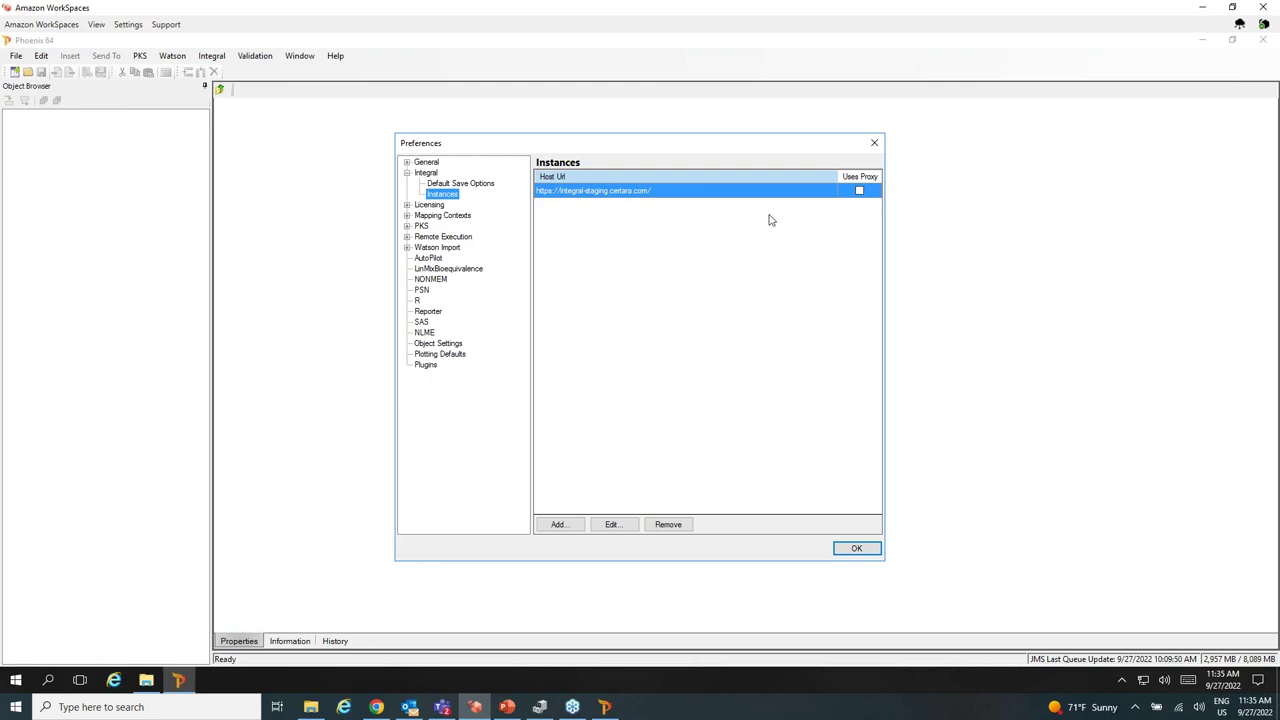
left_click(874, 143)
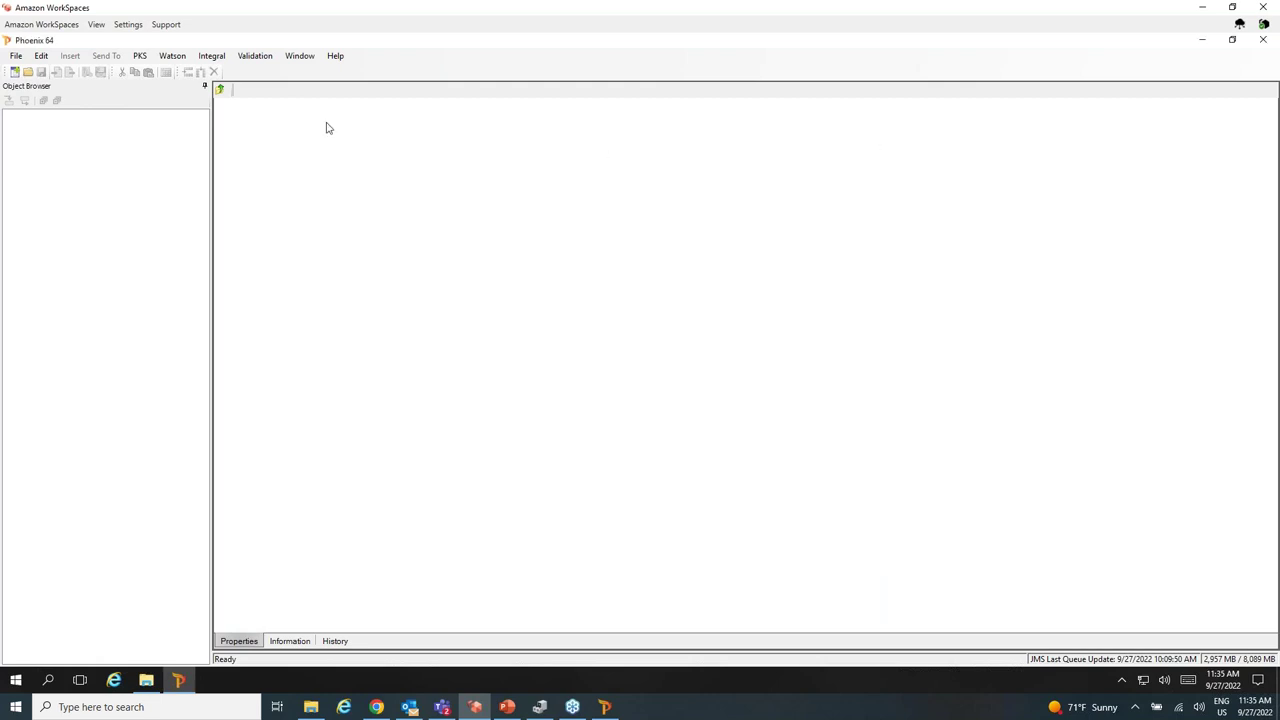
left_click(219, 58)
Open the Integral browser and sign in with the account password, re-entering it after the first attempt fails.
left_click(232, 70)
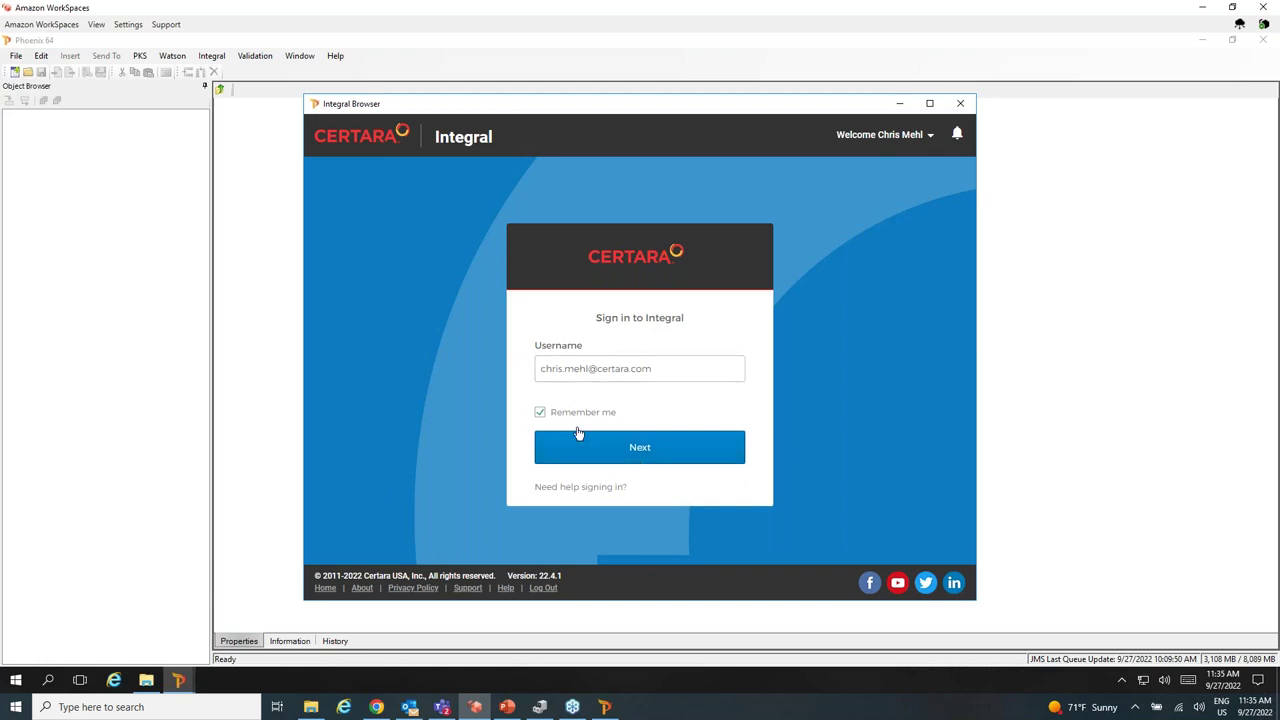
left_click(607, 445)
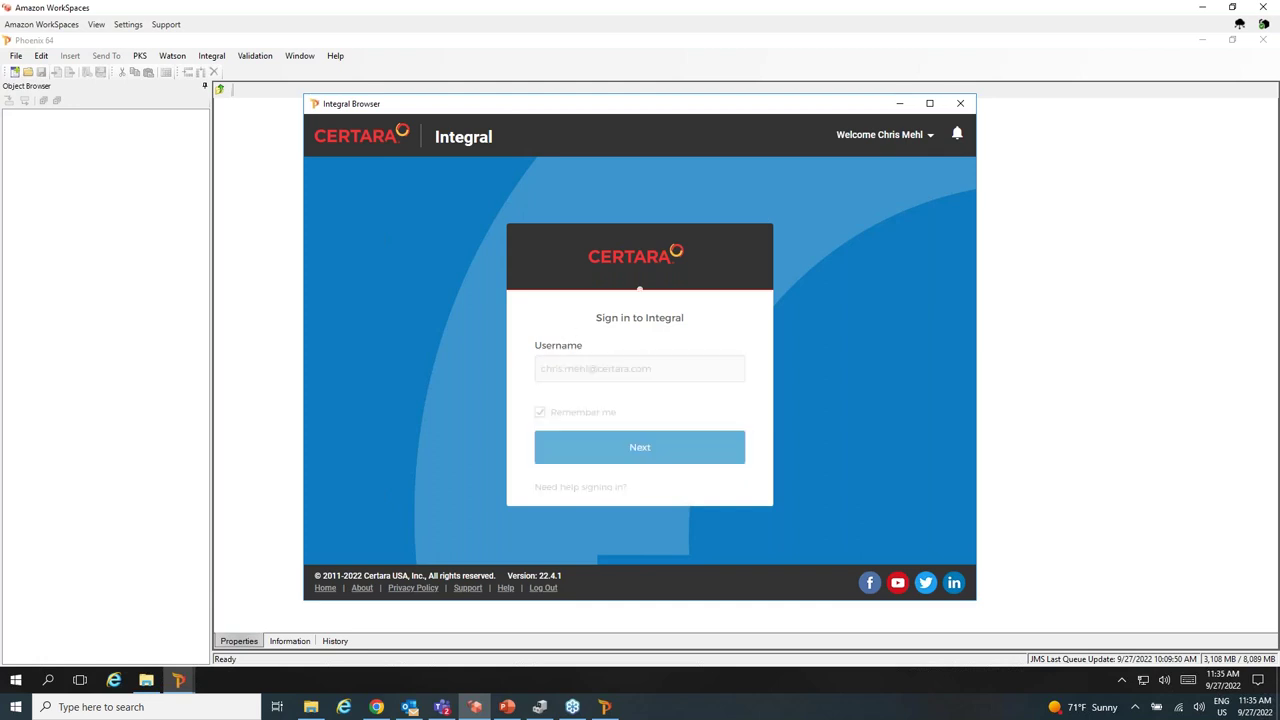
type("•••••••••••••")
left_click(640, 497)
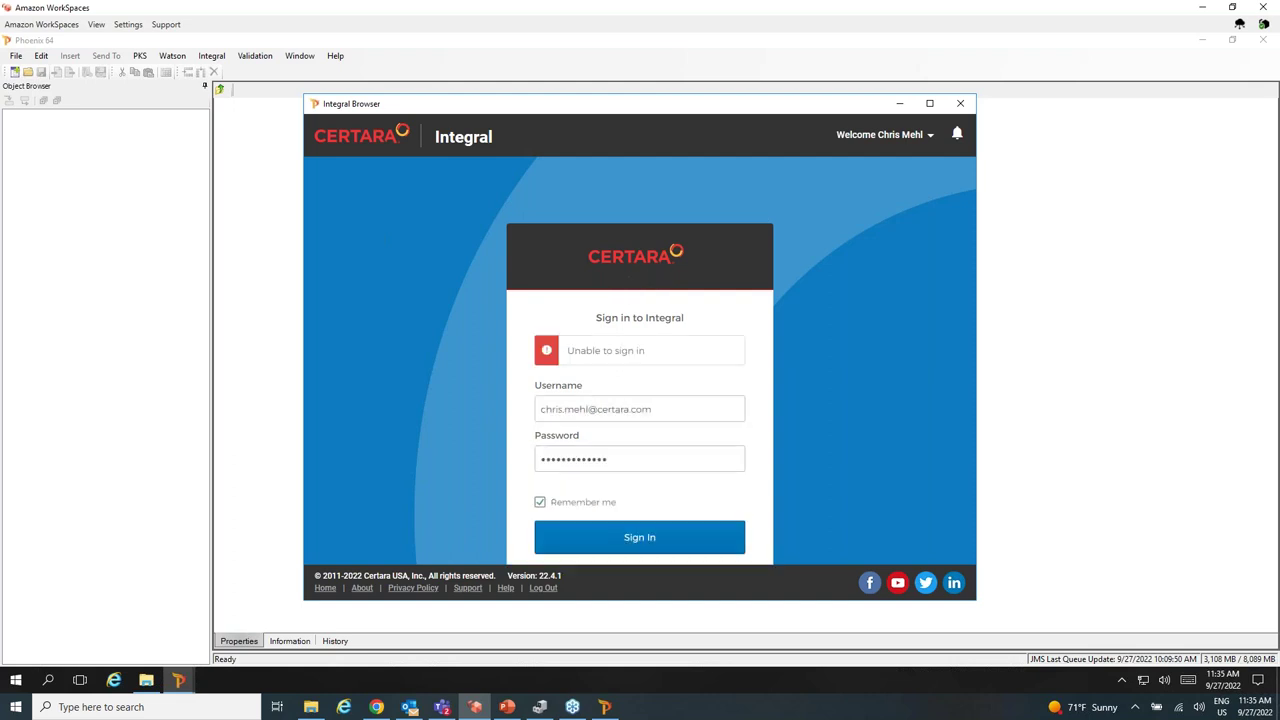
left_click(625, 457)
left_click_drag(615, 457, 496, 440)
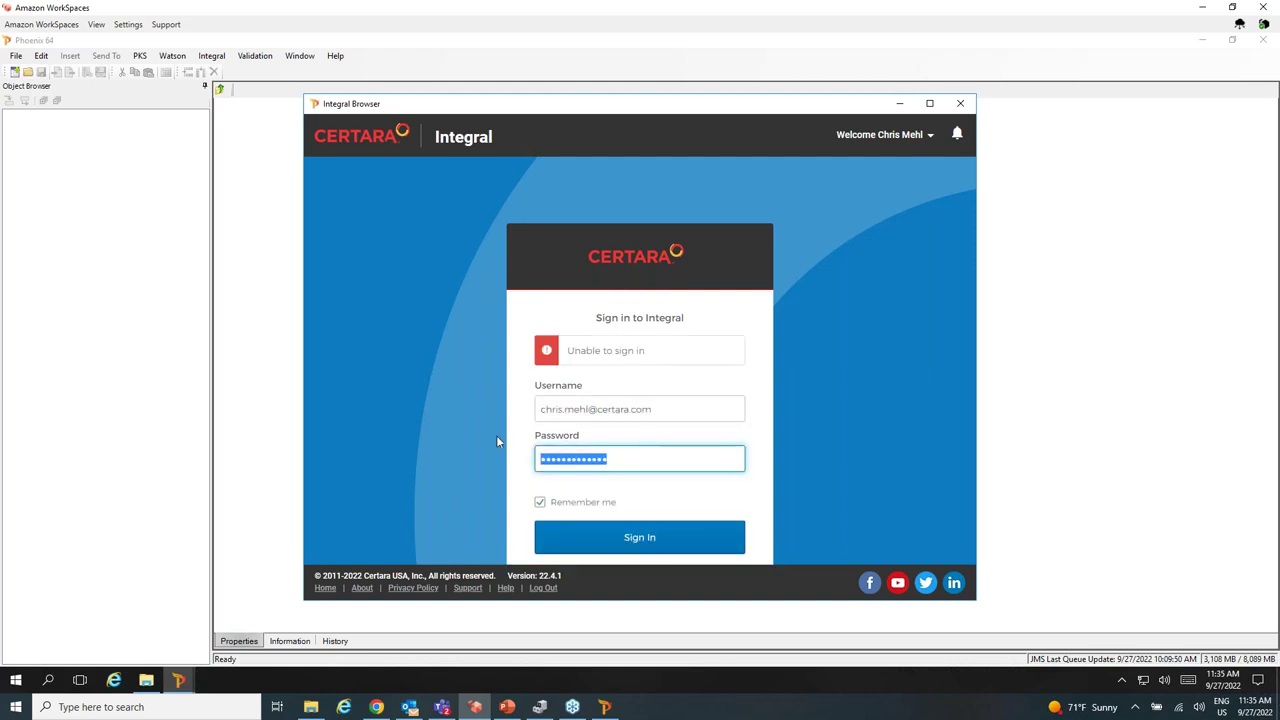
type("••••")
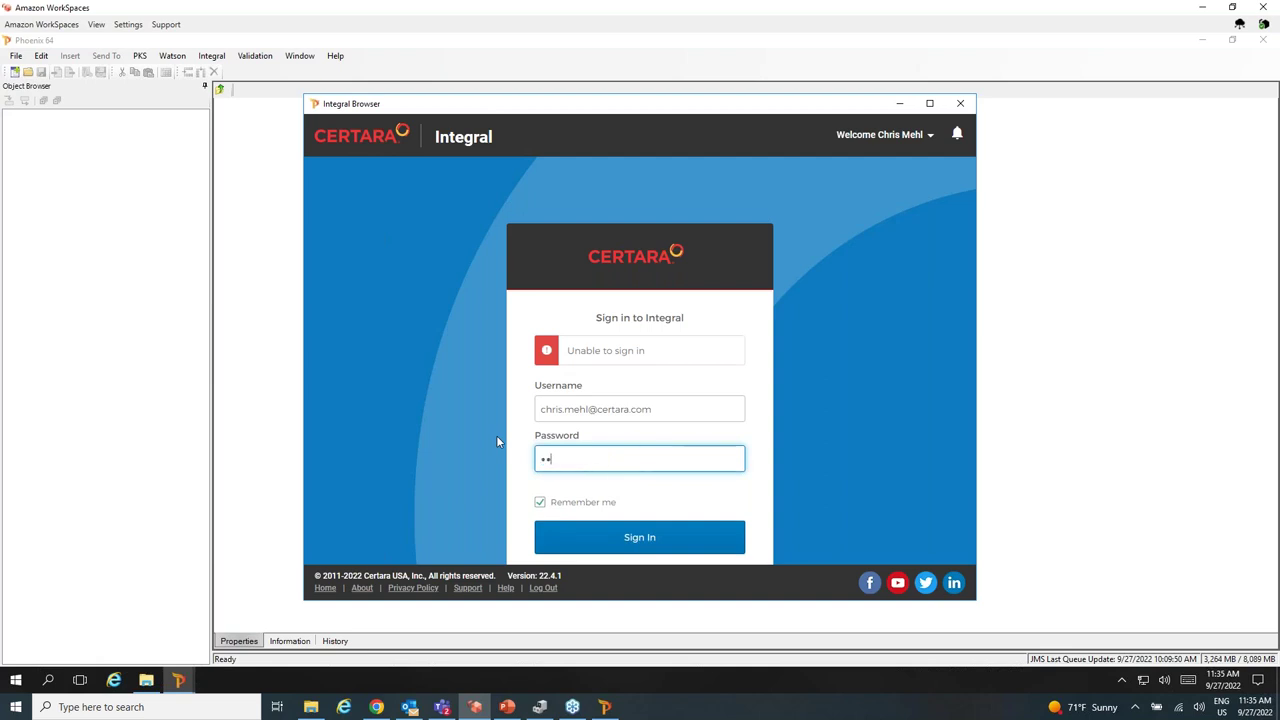
type("•••••••••••••")
key("Return")
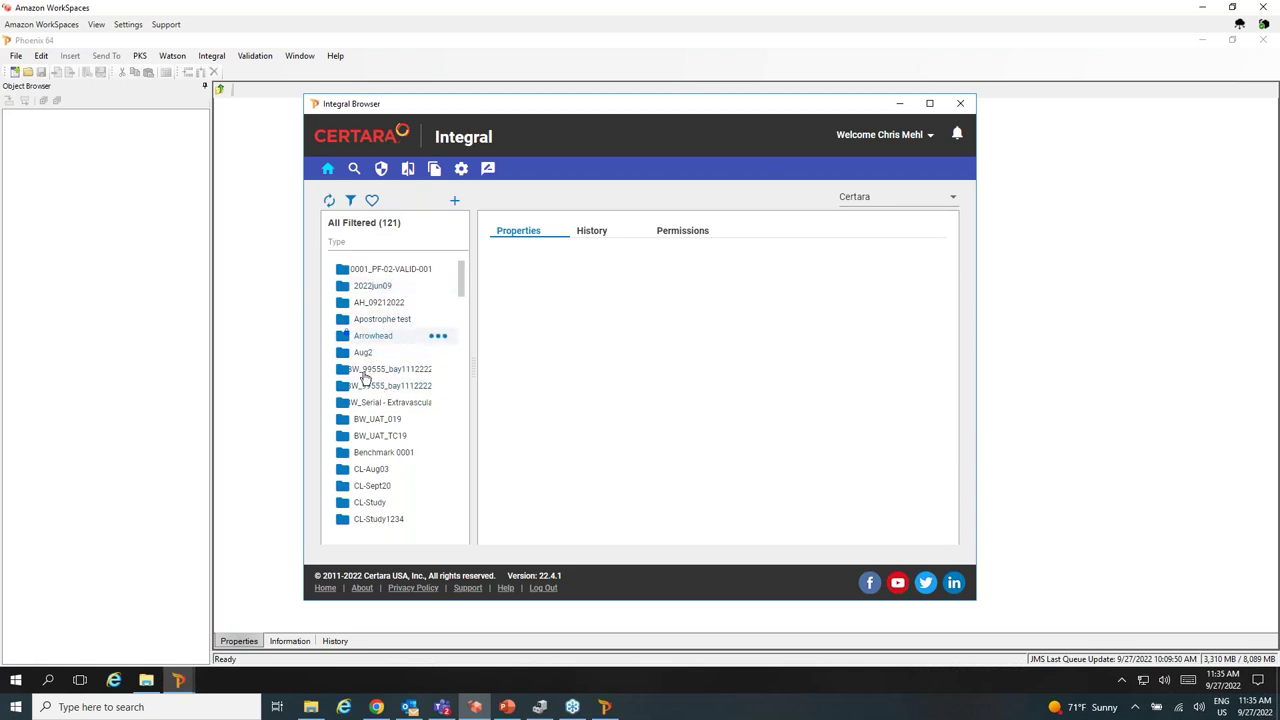
Expand study SAAD2022jun08a down to its Analyses > NCA folder.
scroll(368, 396, "down", 10)
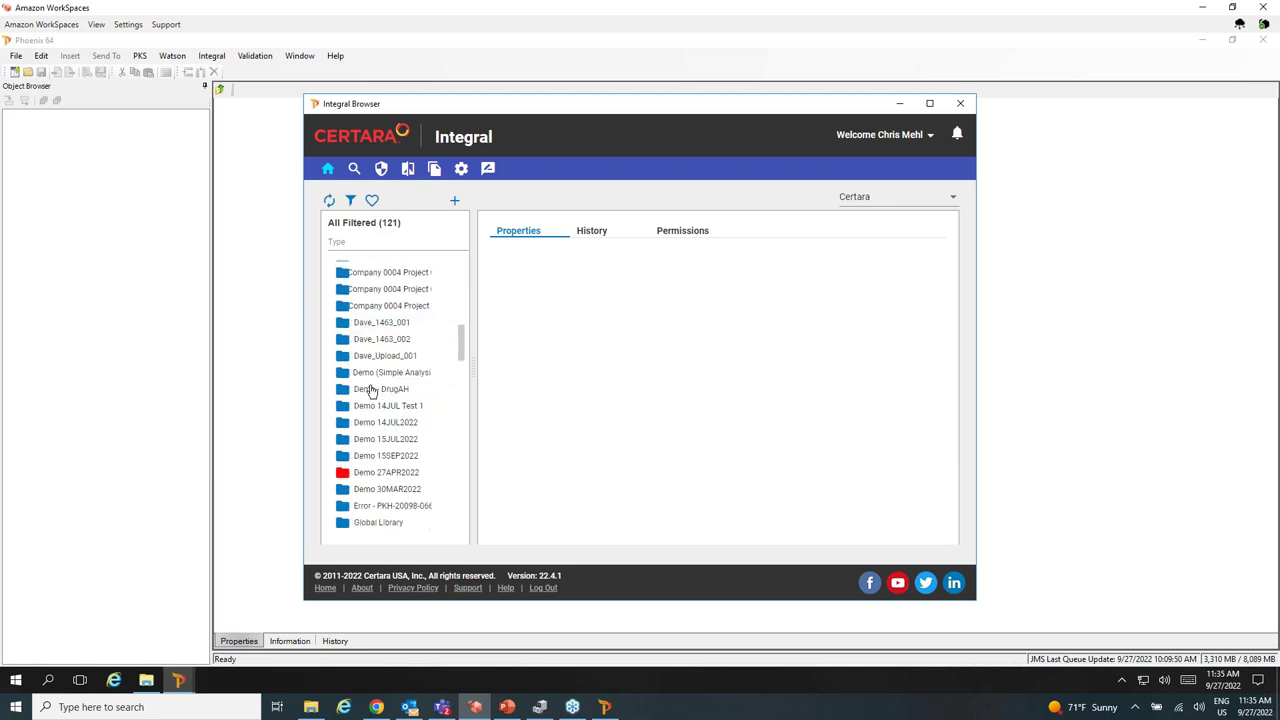
scroll(375, 385, "down", 10)
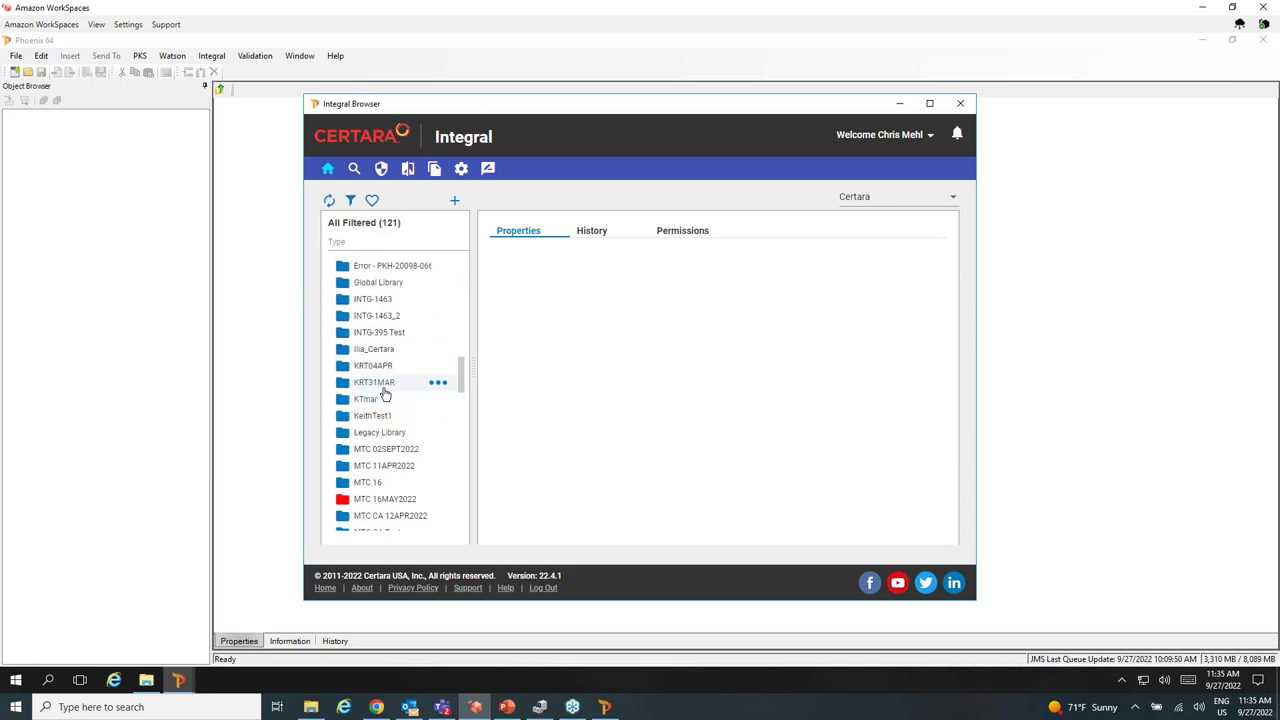
scroll(385, 393, "down", 10)
scroll(385, 393, "up", 10)
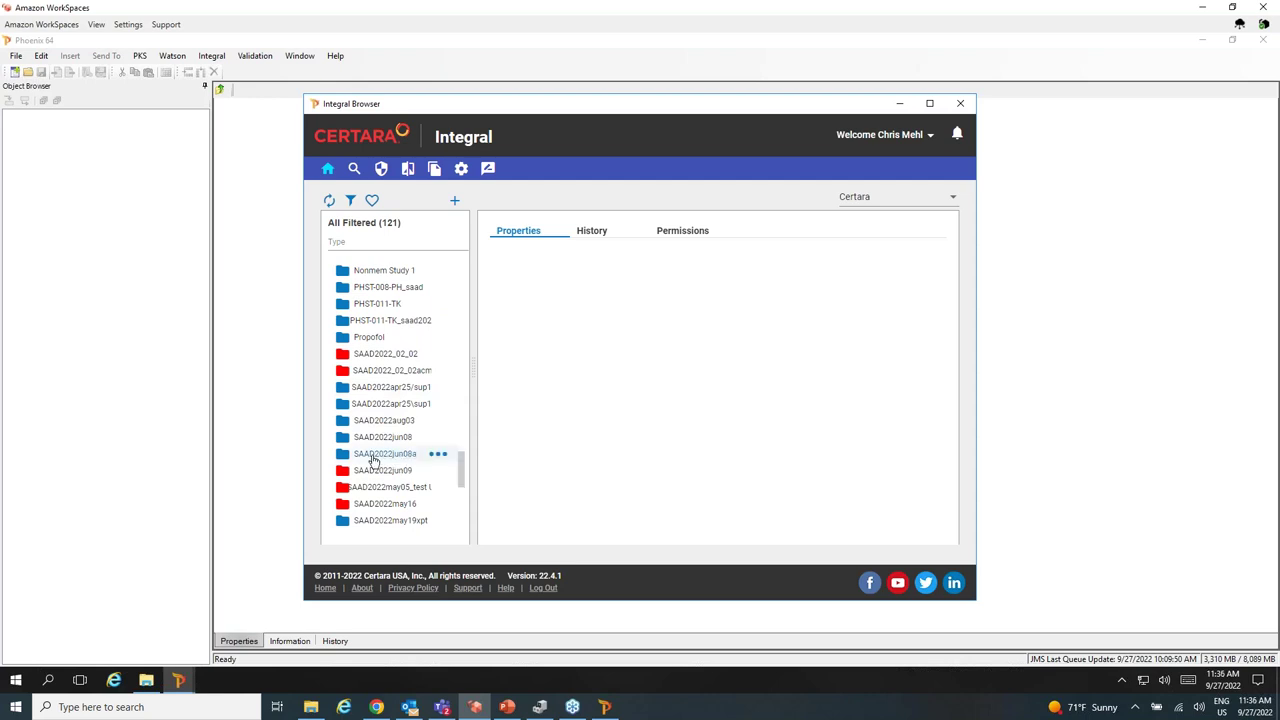
left_click(372, 456)
left_click(386, 474)
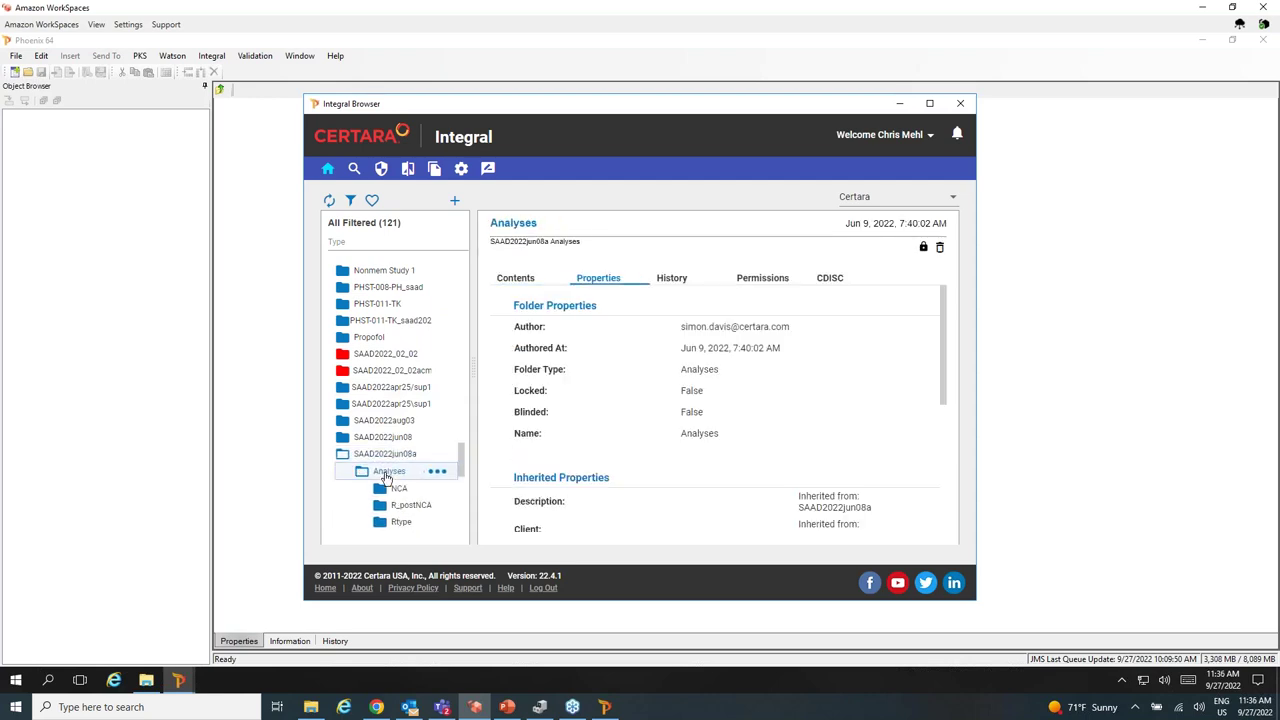
scroll(385, 477, "down", 2)
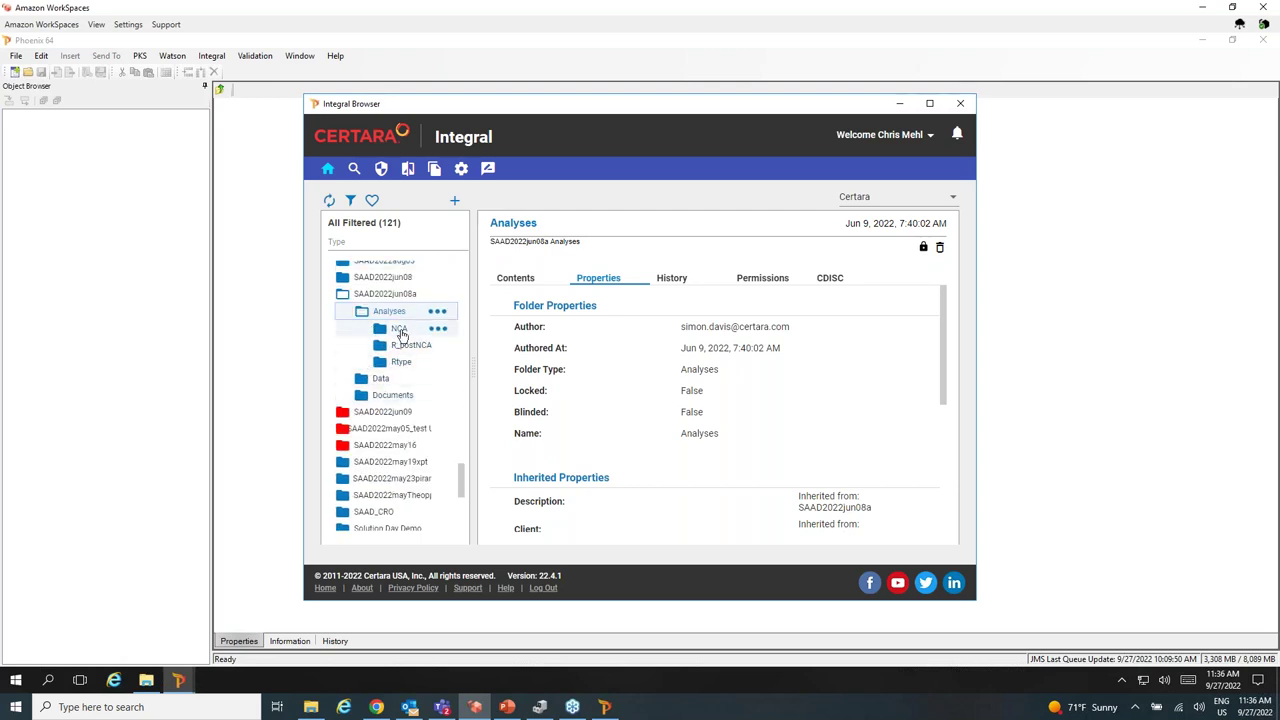
left_click(400, 331)
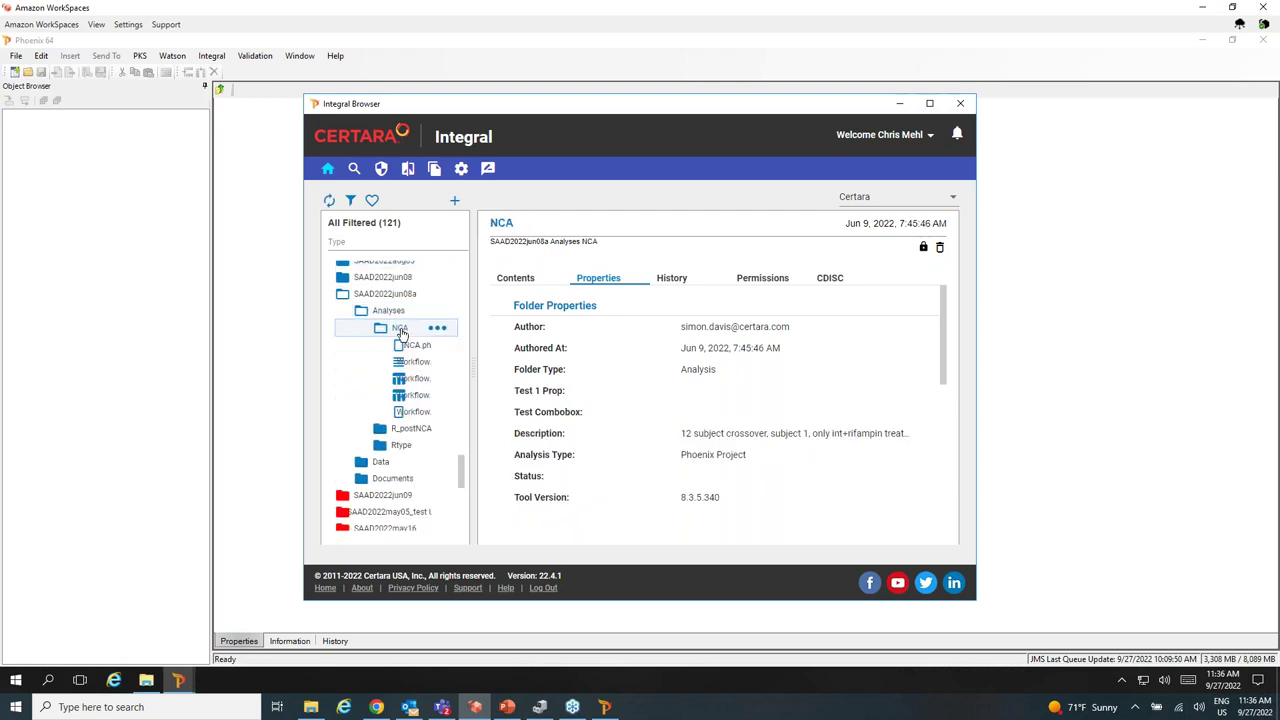
Load the NCA.phxproj savepoint into Phoenix and close the Integral browser.
left_click(413, 347)
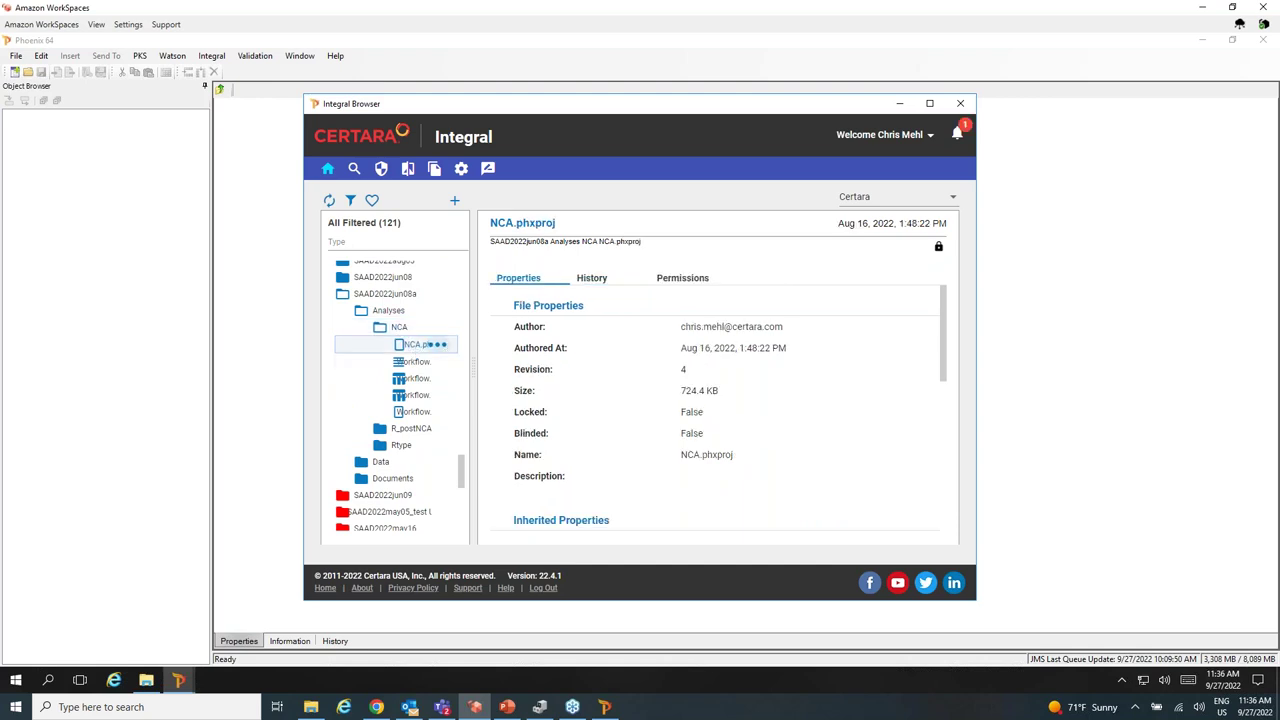
left_click(440, 345)
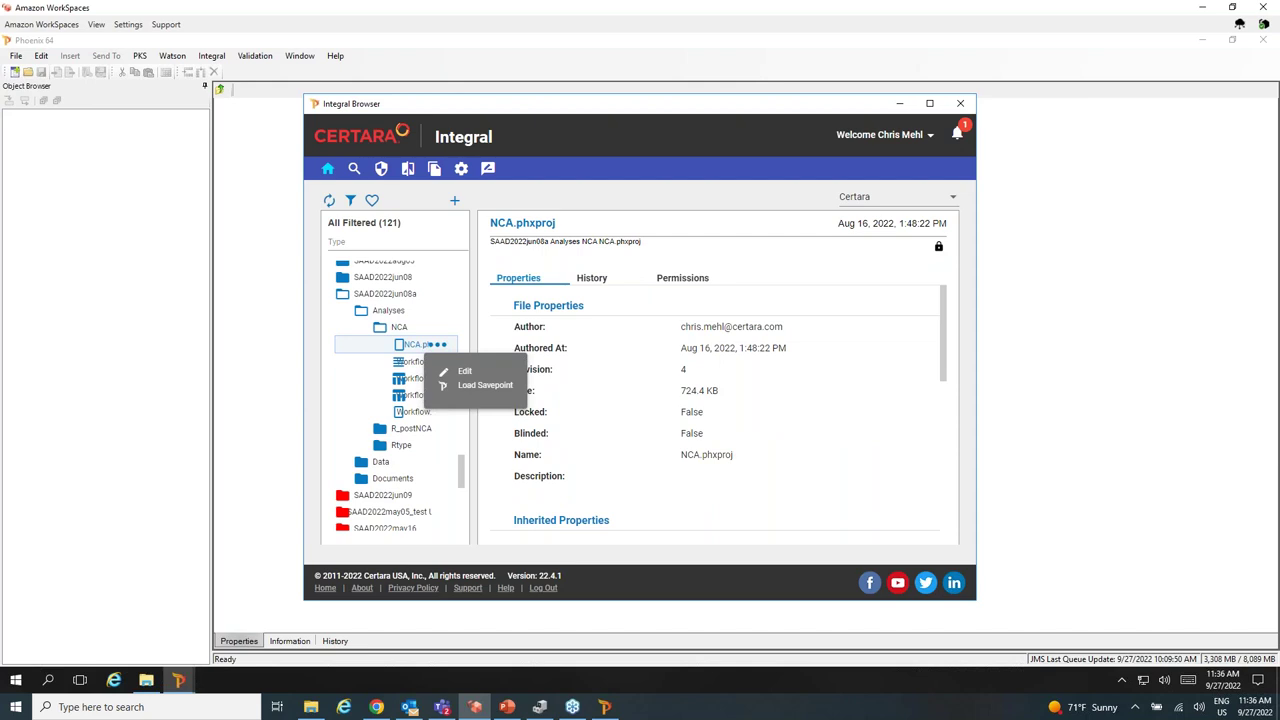
left_click(484, 385)
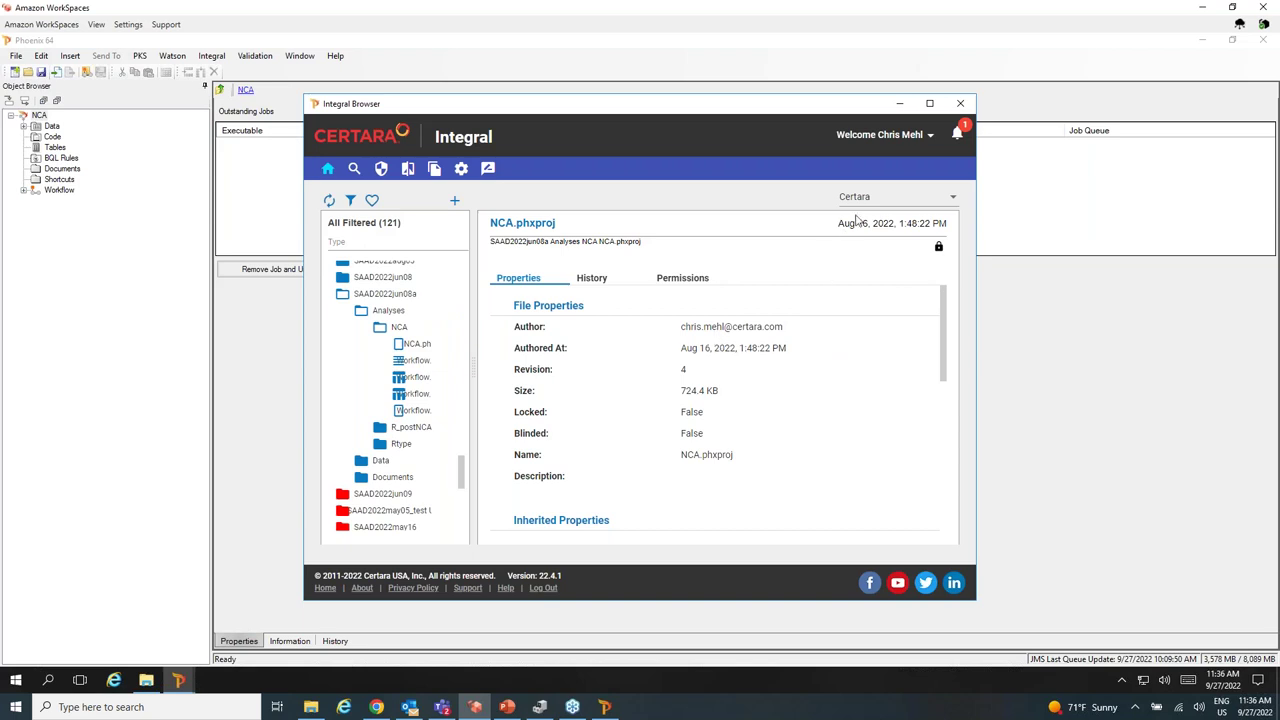
left_click(960, 103)
Expand Workflow > int42_demo and display the LinPlot_all RawCONC plots for Integrol and Integrol + Rifampin.
left_click(23, 190)
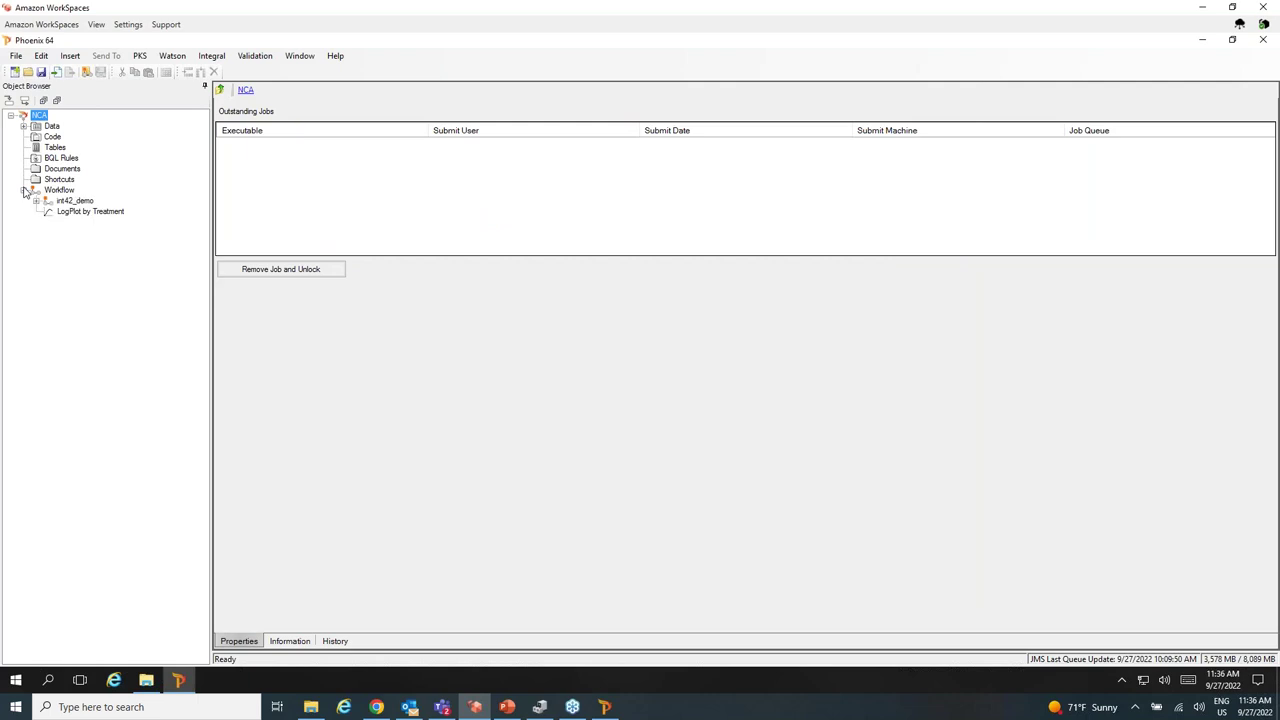
left_click(36, 201)
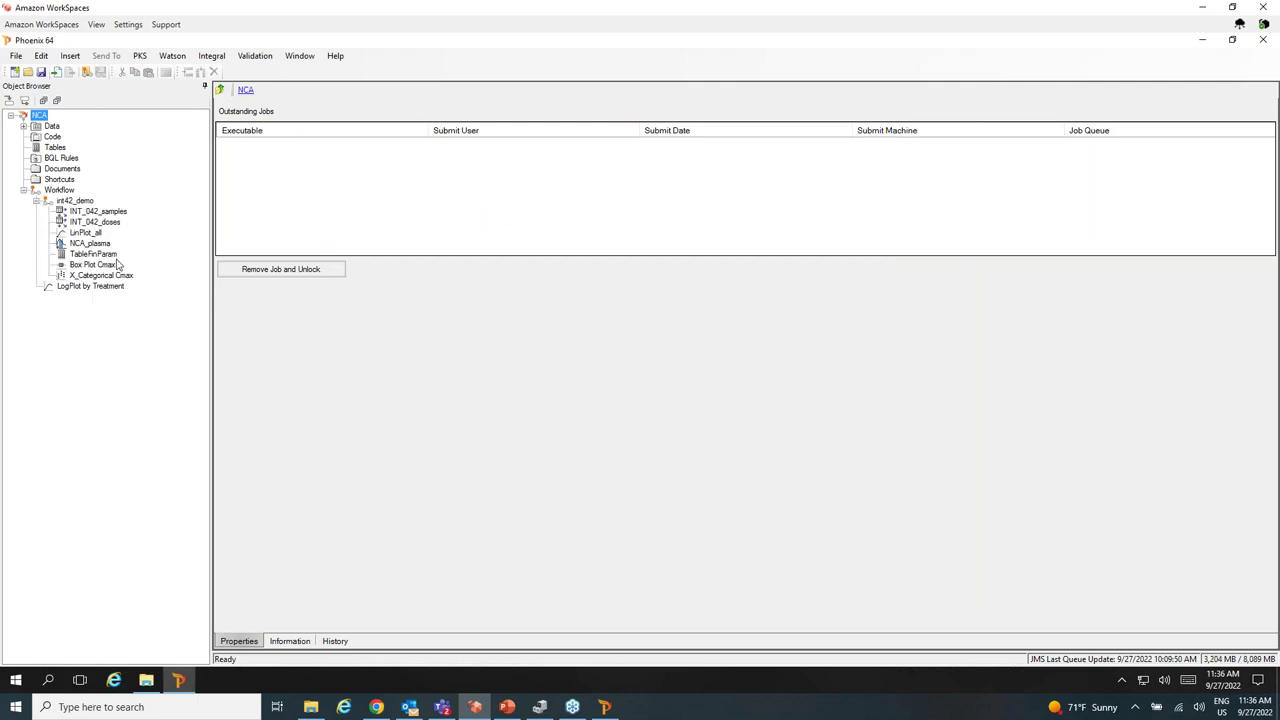
left_click(75, 202)
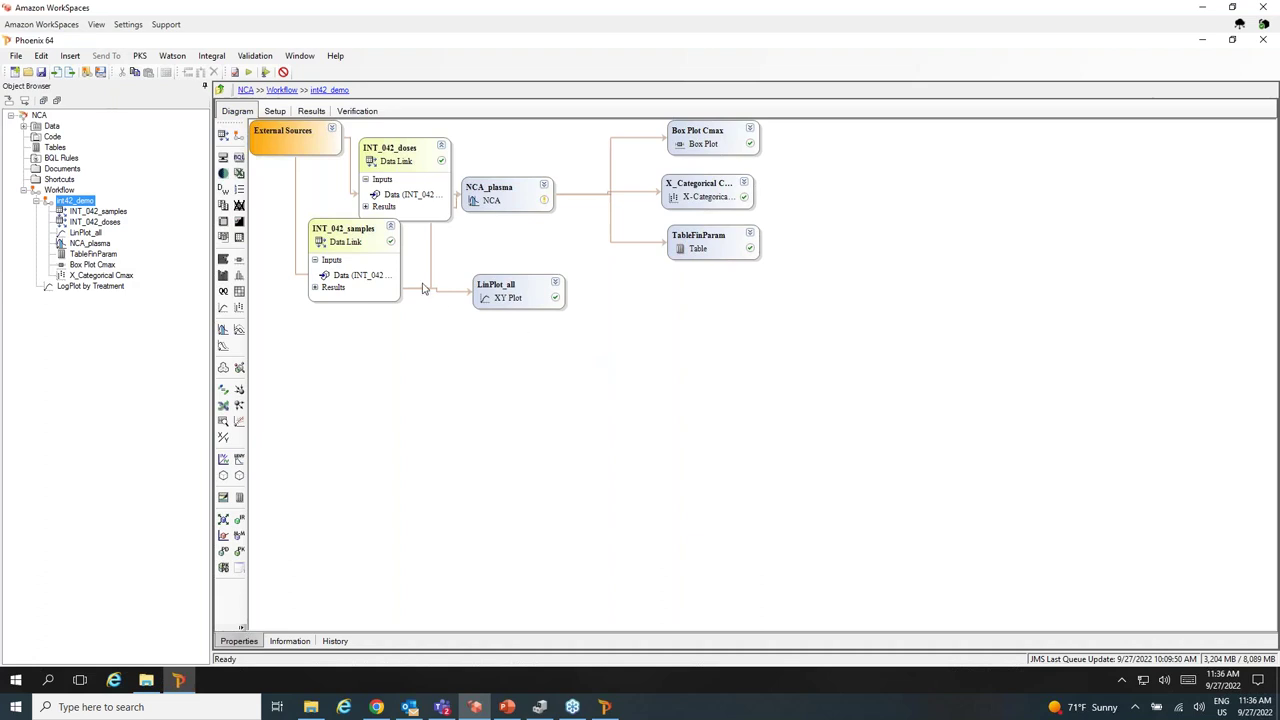
left_click(88, 222)
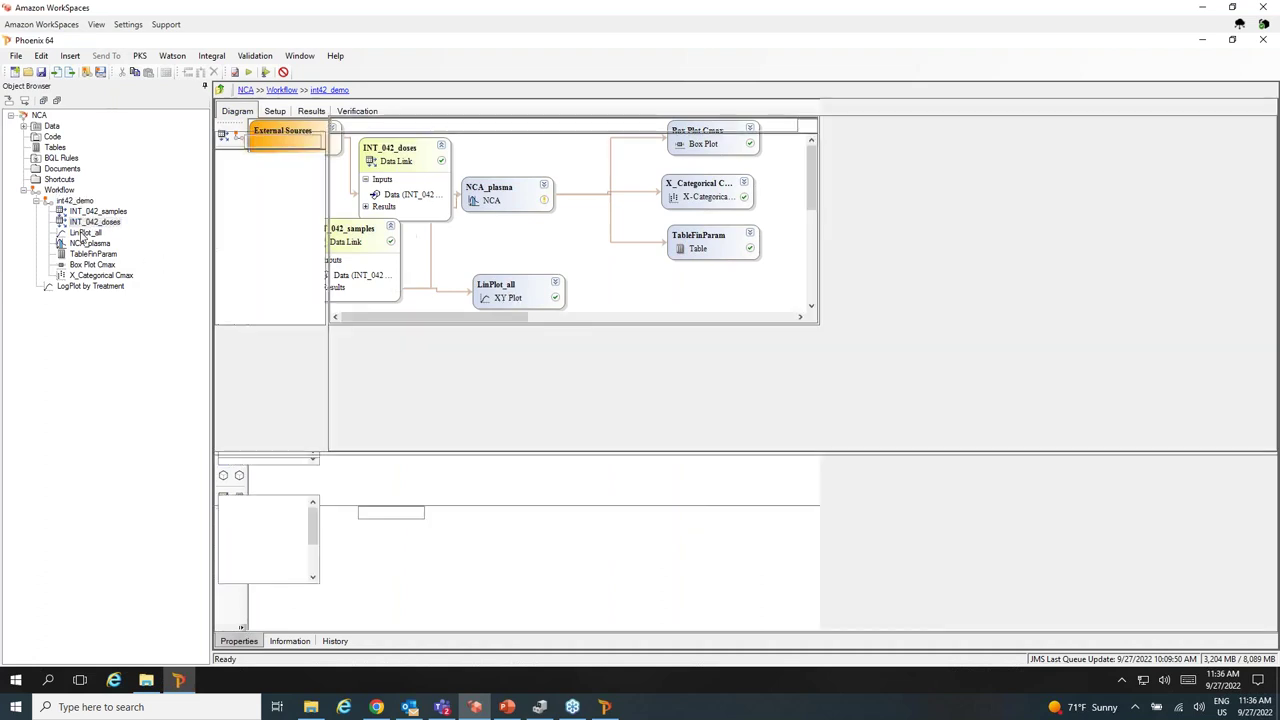
left_click(84, 233)
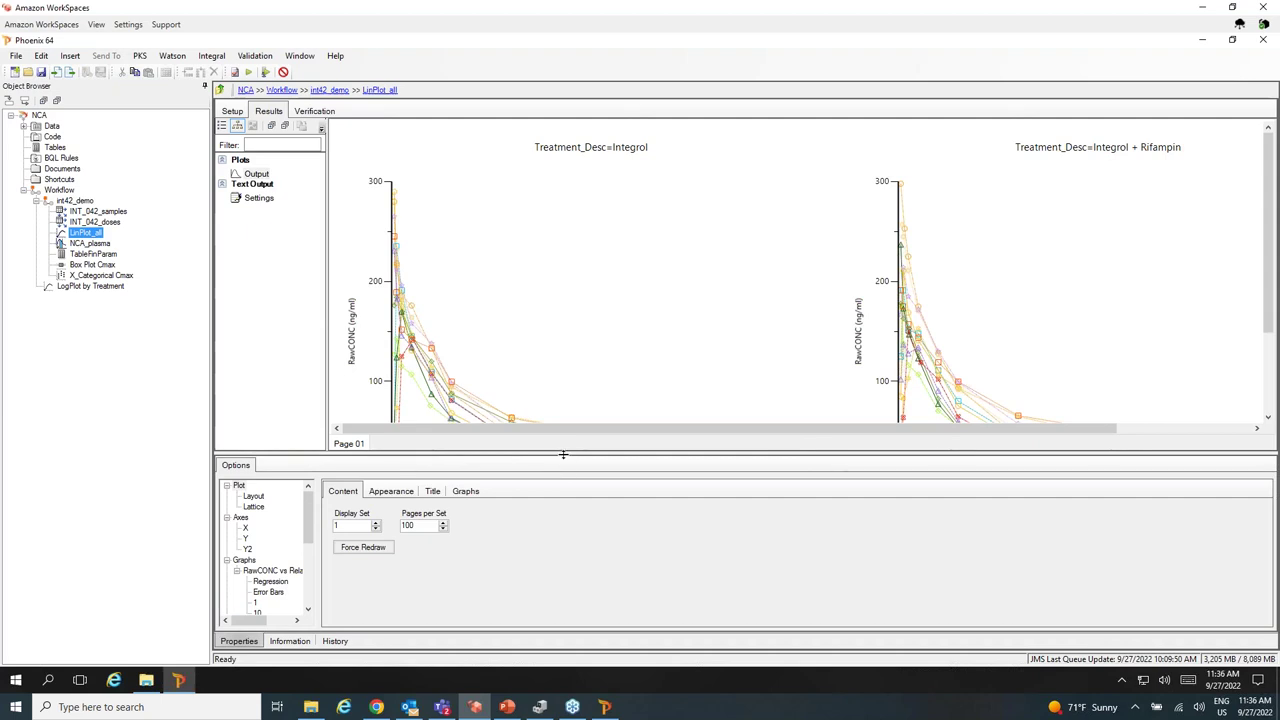
Enlarge the plot area and page through NCA_plasma's observed vs predicted plots, including Subjects 3 and 5.
left_click_drag(563, 459, 563, 517)
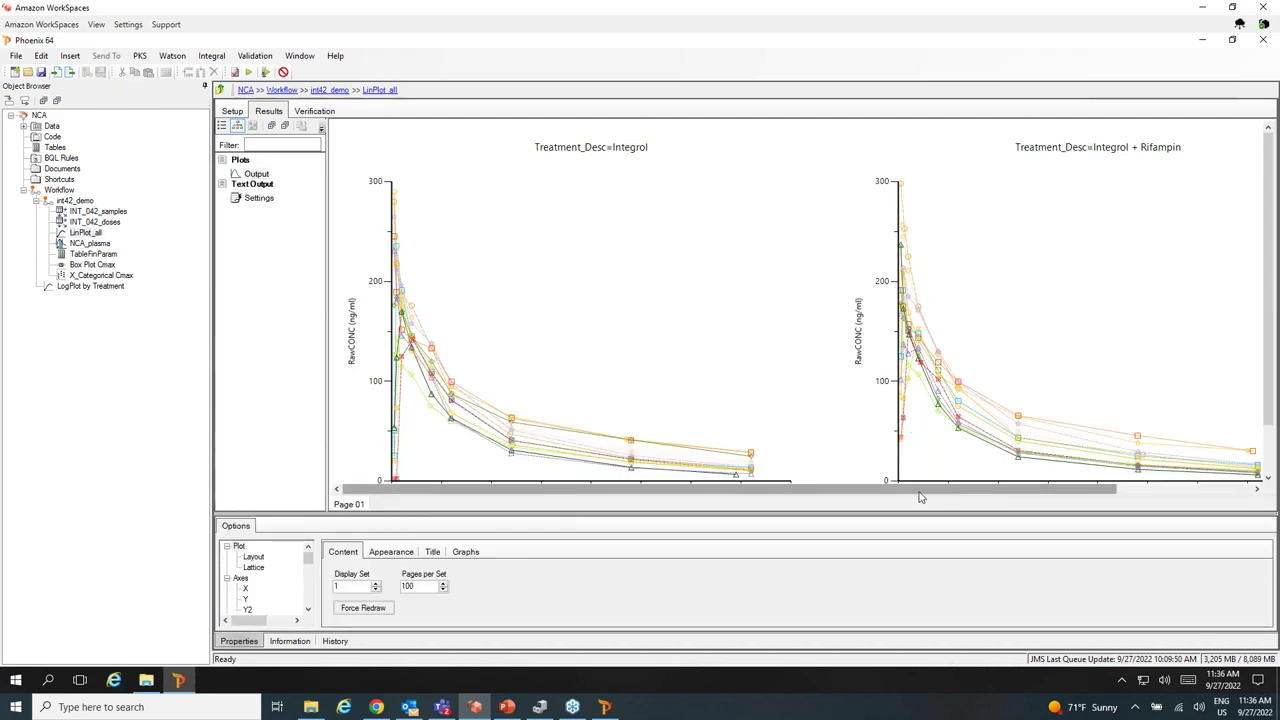
left_click_drag(928, 492, 1064, 492)
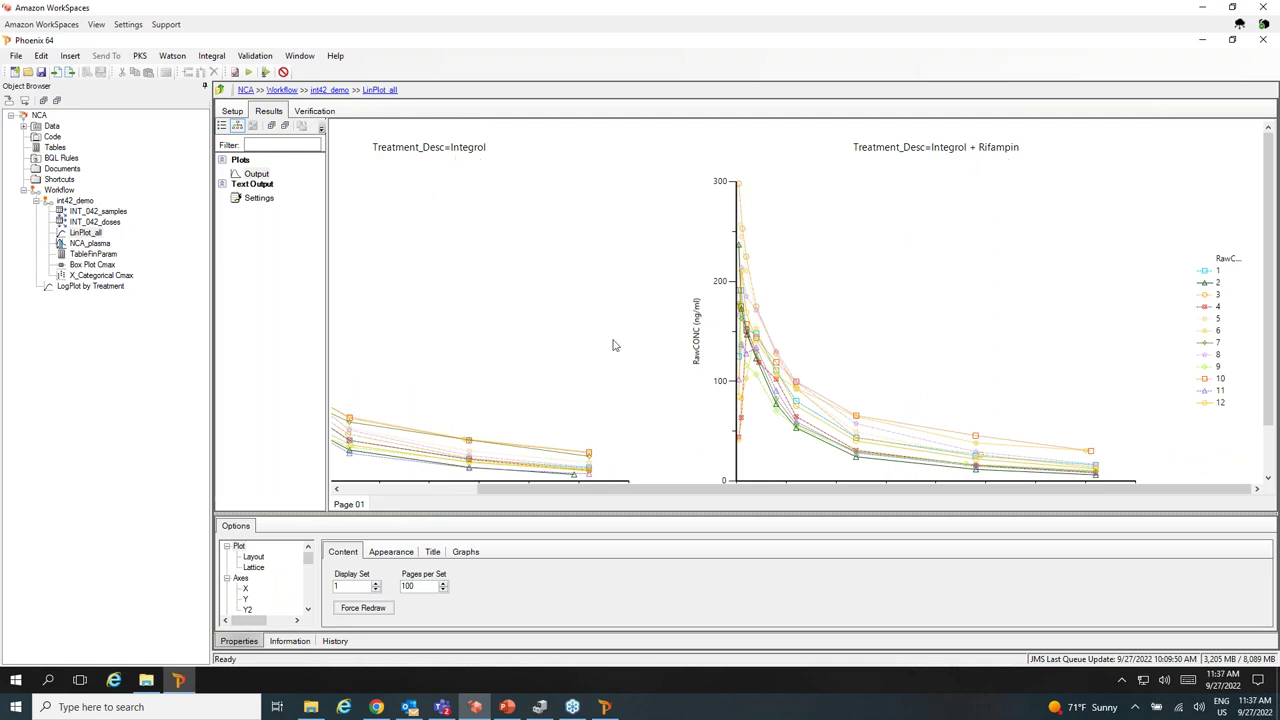
left_click_drag(567, 494, 469, 494)
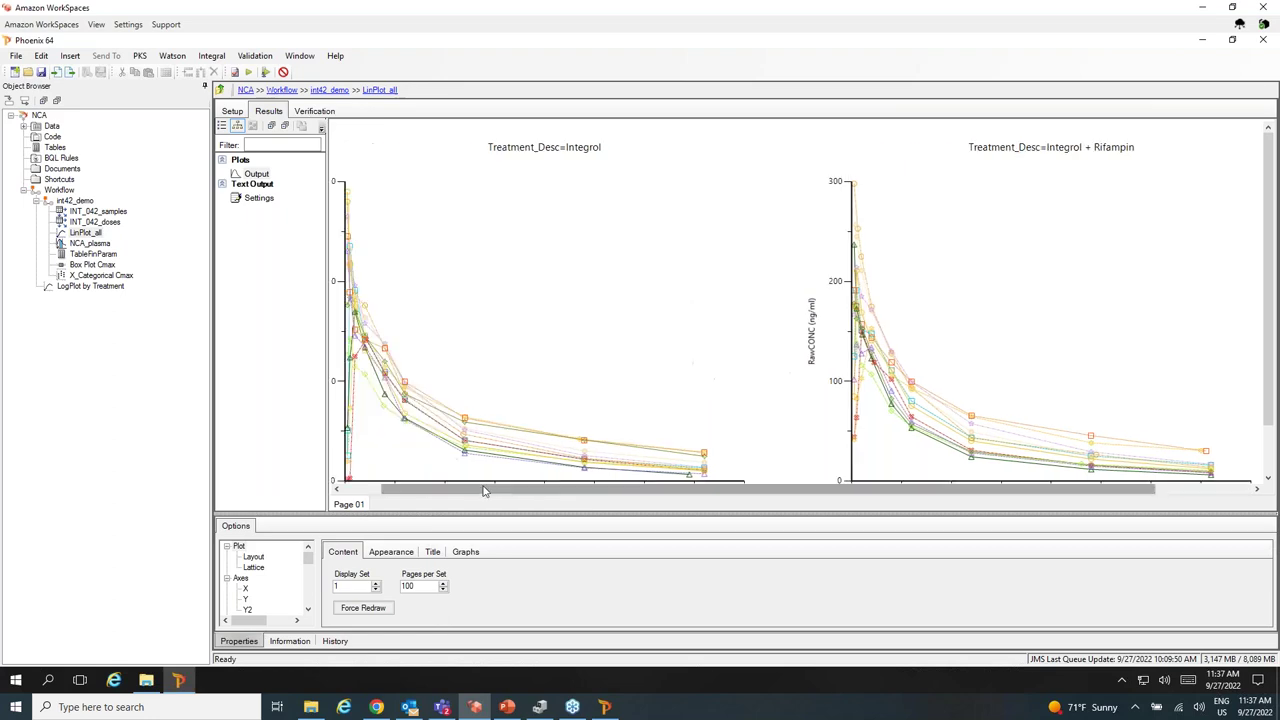
left_click(89, 244)
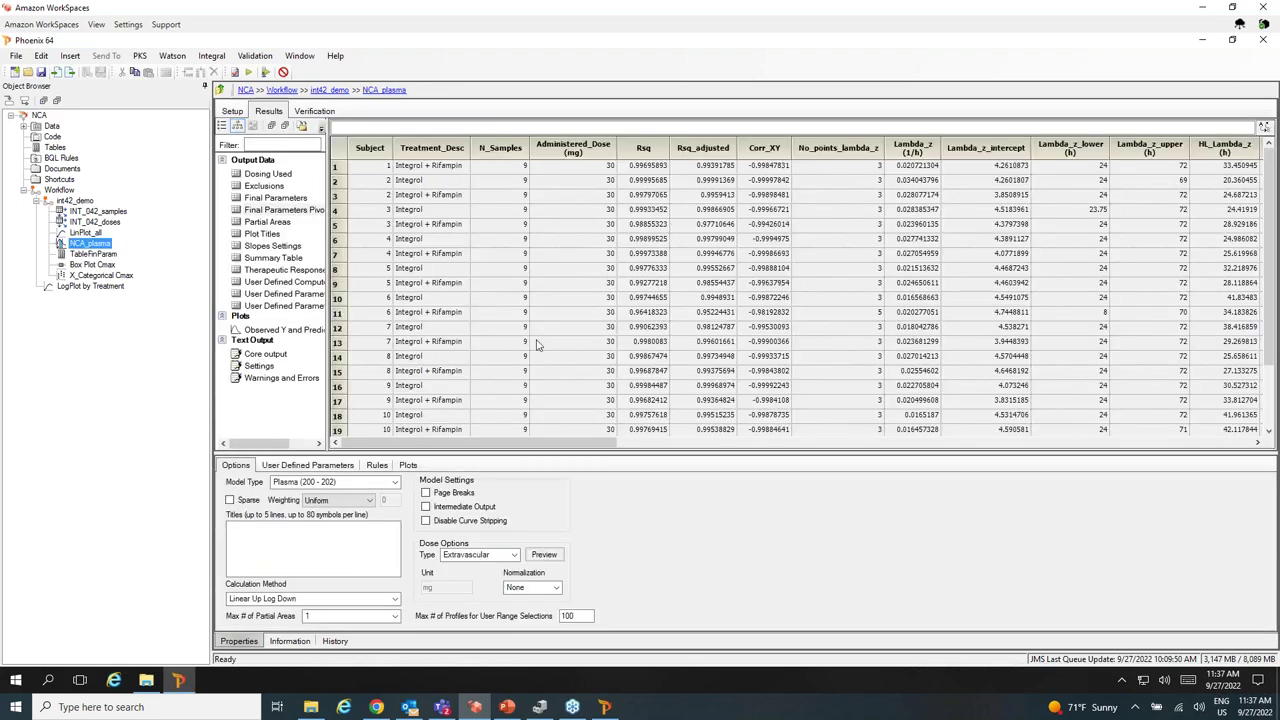
left_click(288, 330)
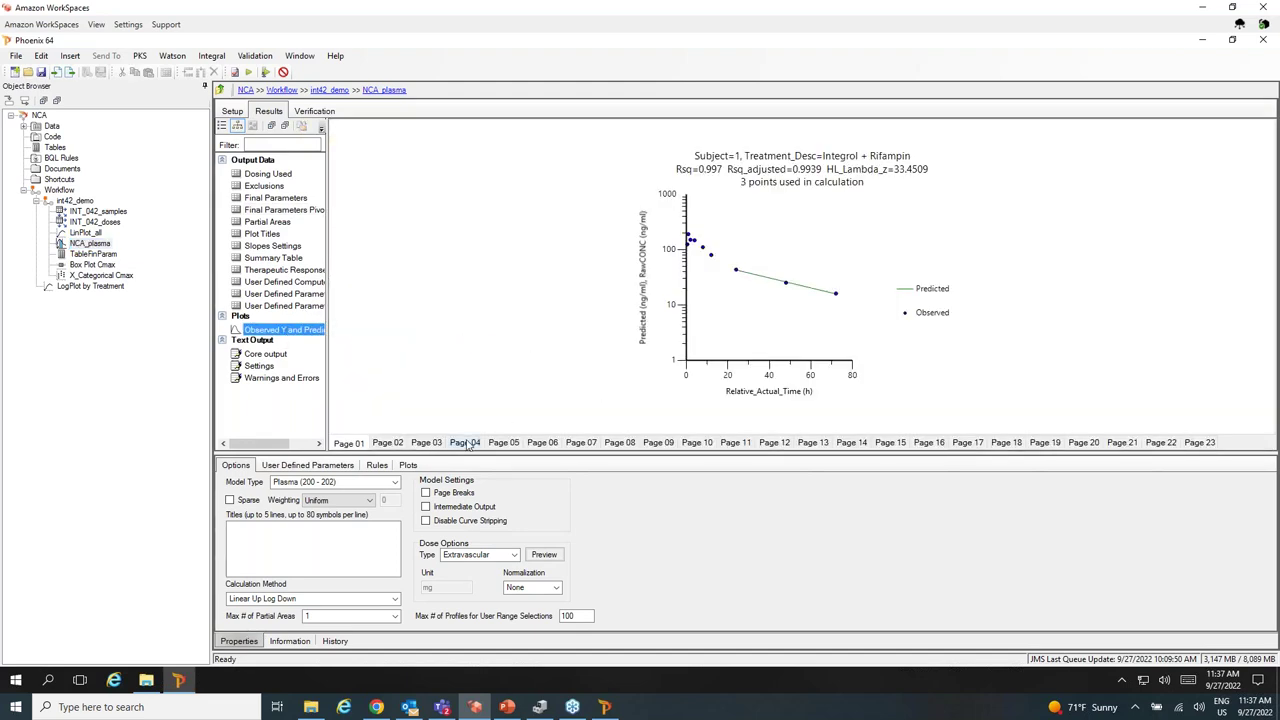
left_click(466, 443)
left_click(505, 443)
left_click(572, 445)
left_click(652, 444)
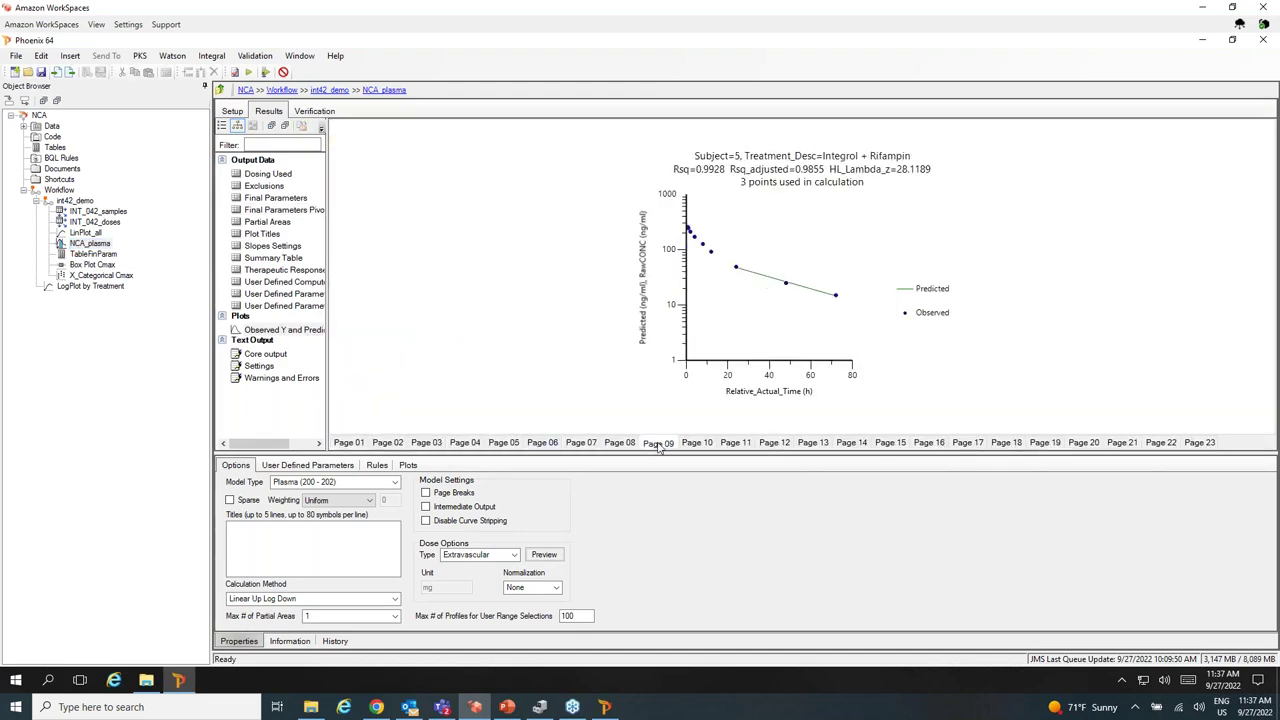
View the Final Parameters and Final Parameters Pivoted tables, then select TableFinParam.
left_click(275, 198)
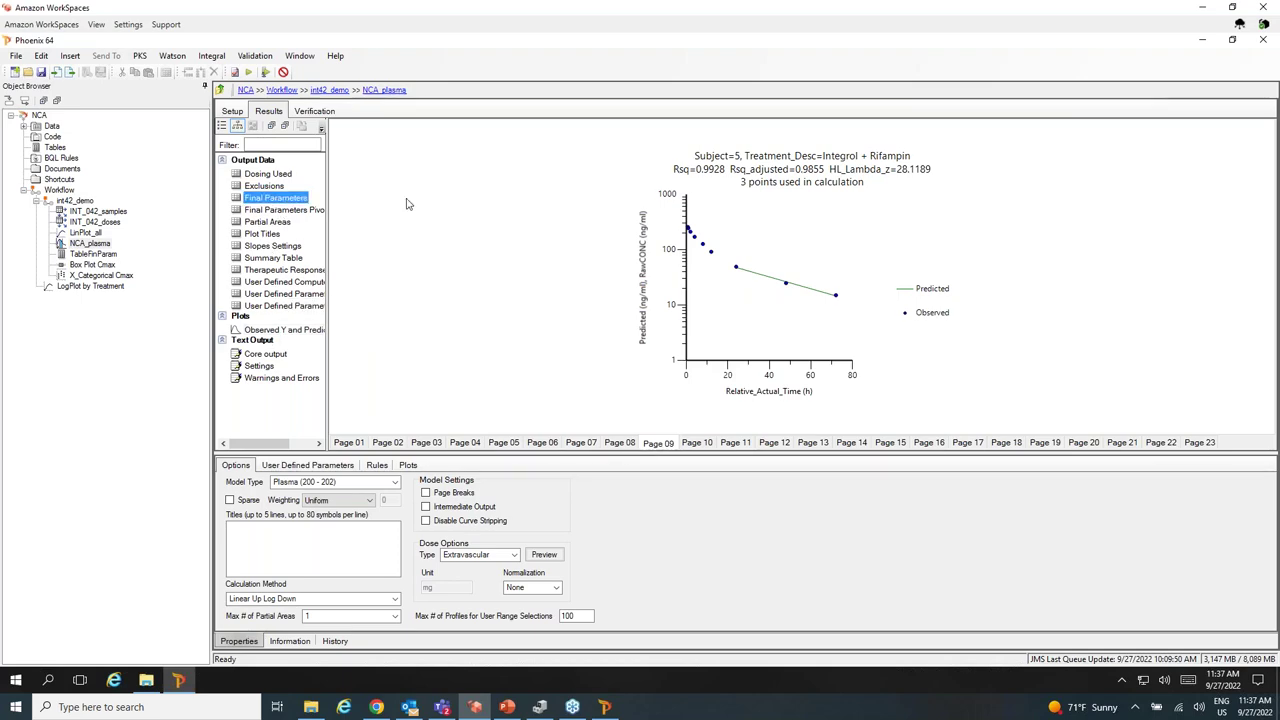
left_click(286, 210)
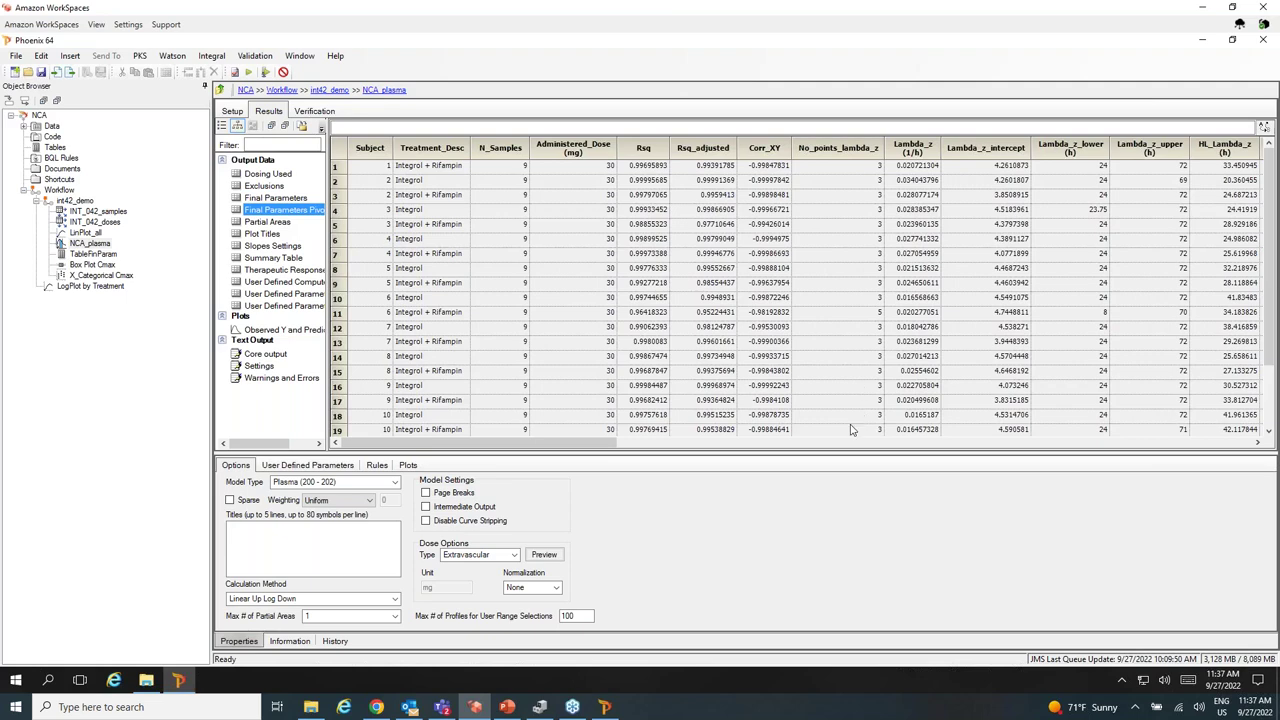
left_click(831, 443)
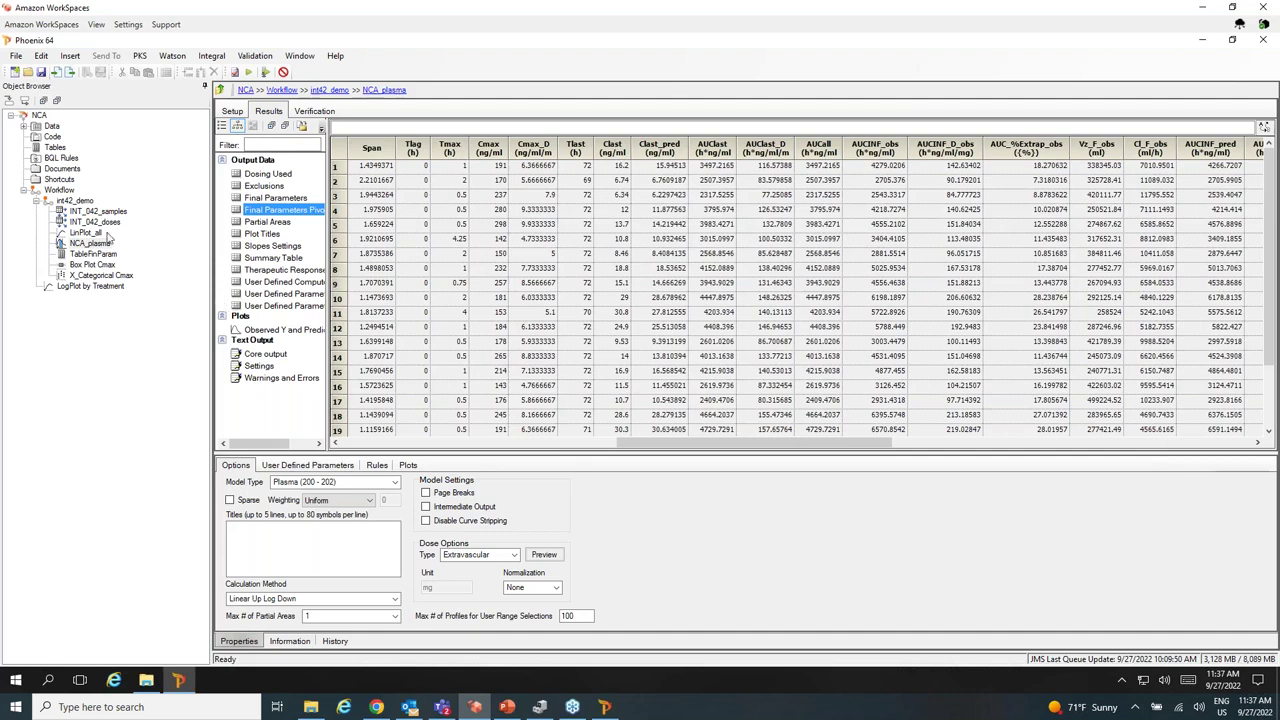
left_click(93, 253)
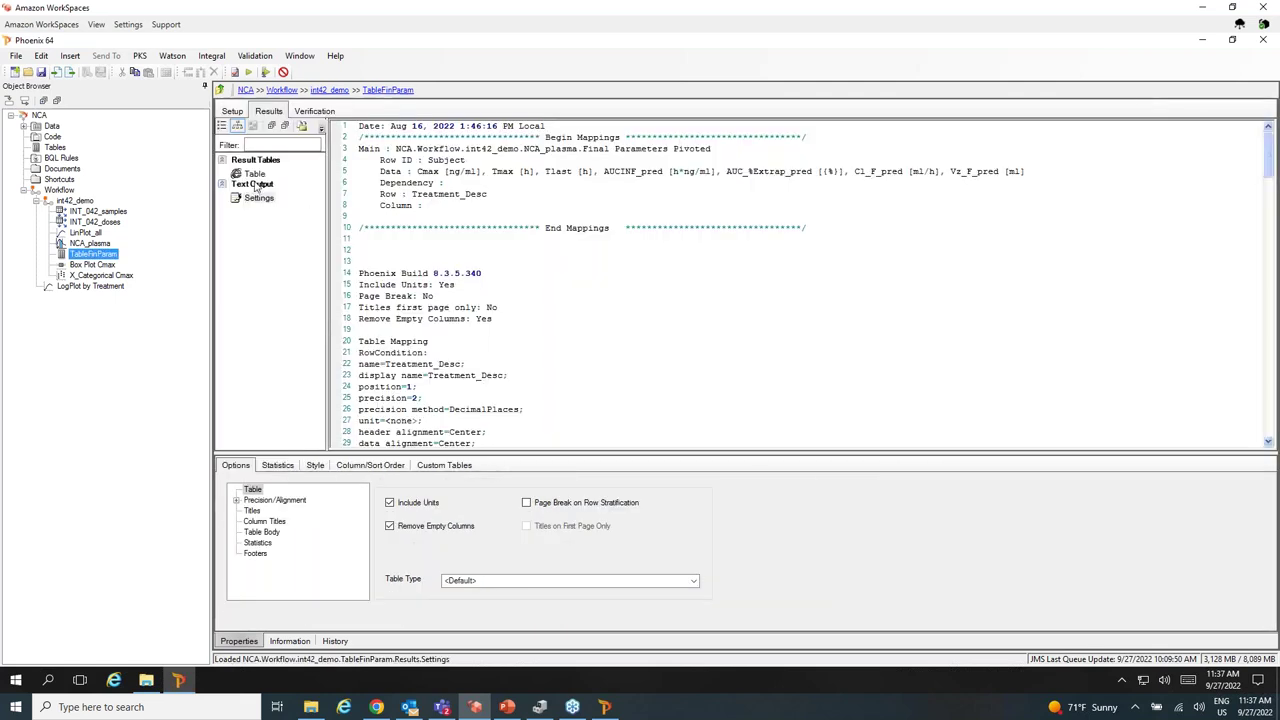
View the TableFinParam table, Box Plot Cmax and X_Categorical Cmax output, then select LogPlot by Treatment.
left_click(253, 175)
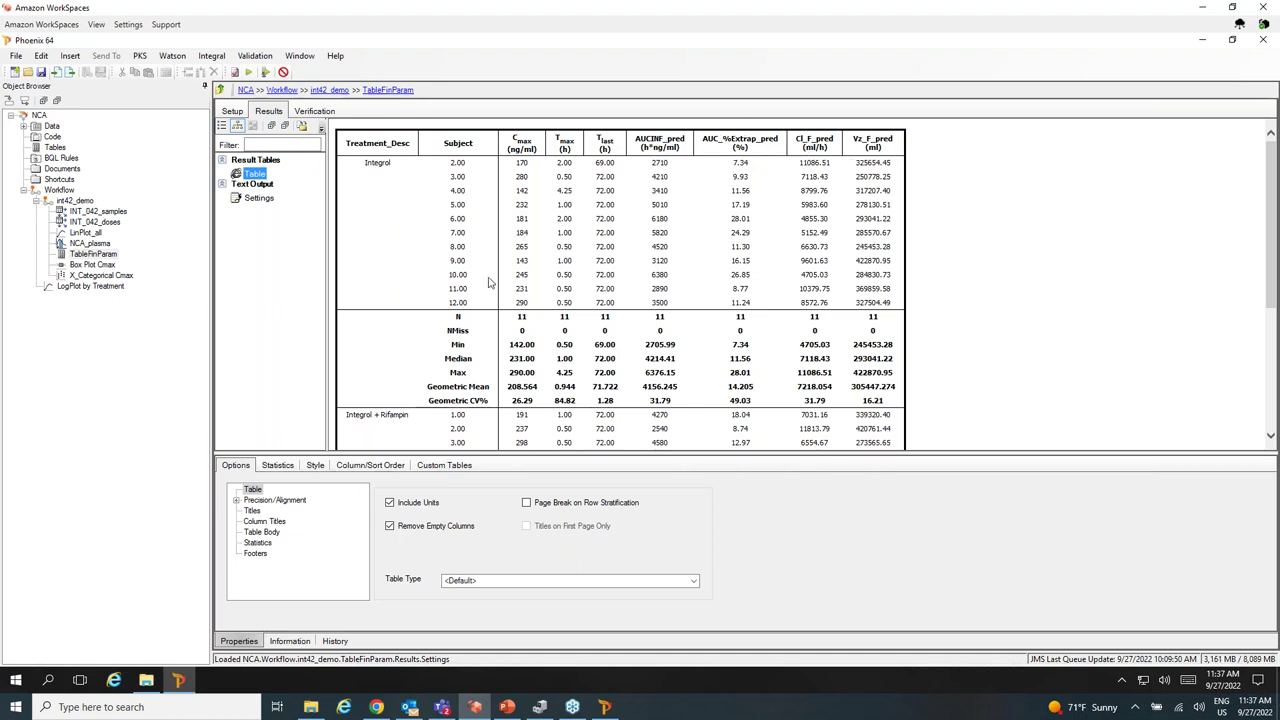
scroll(421, 281, "down", 2)
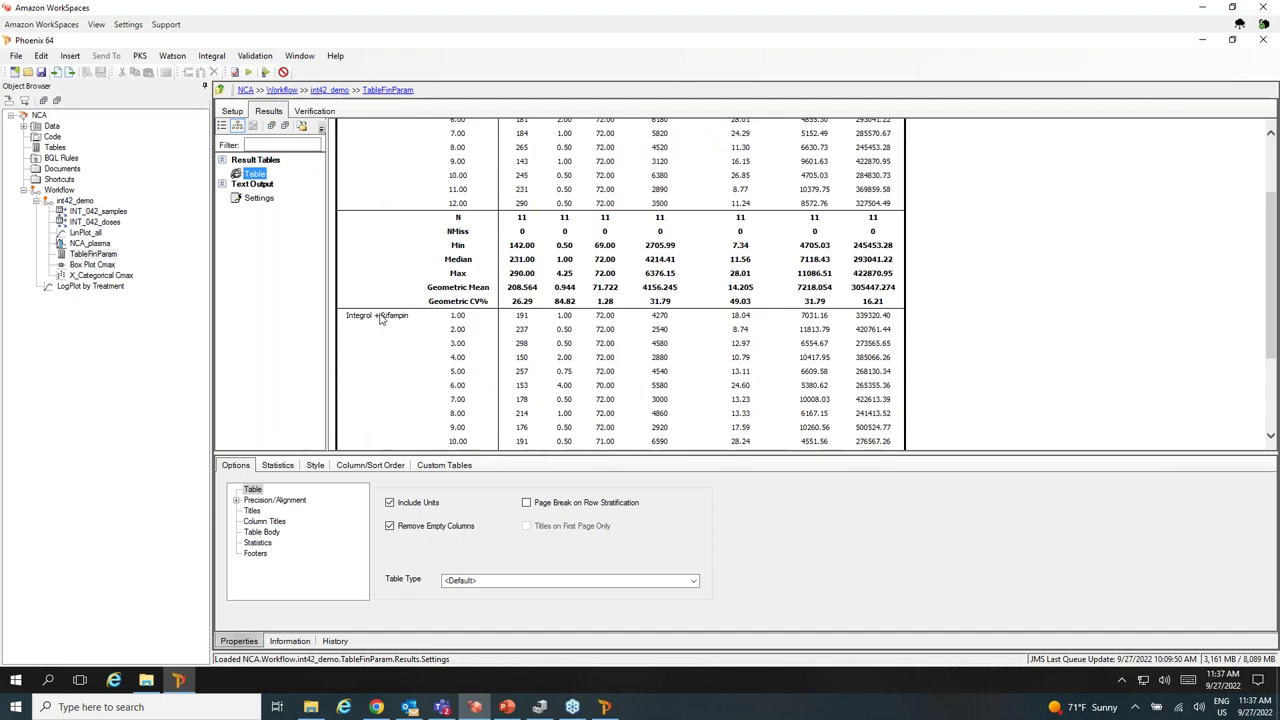
left_click(88, 264)
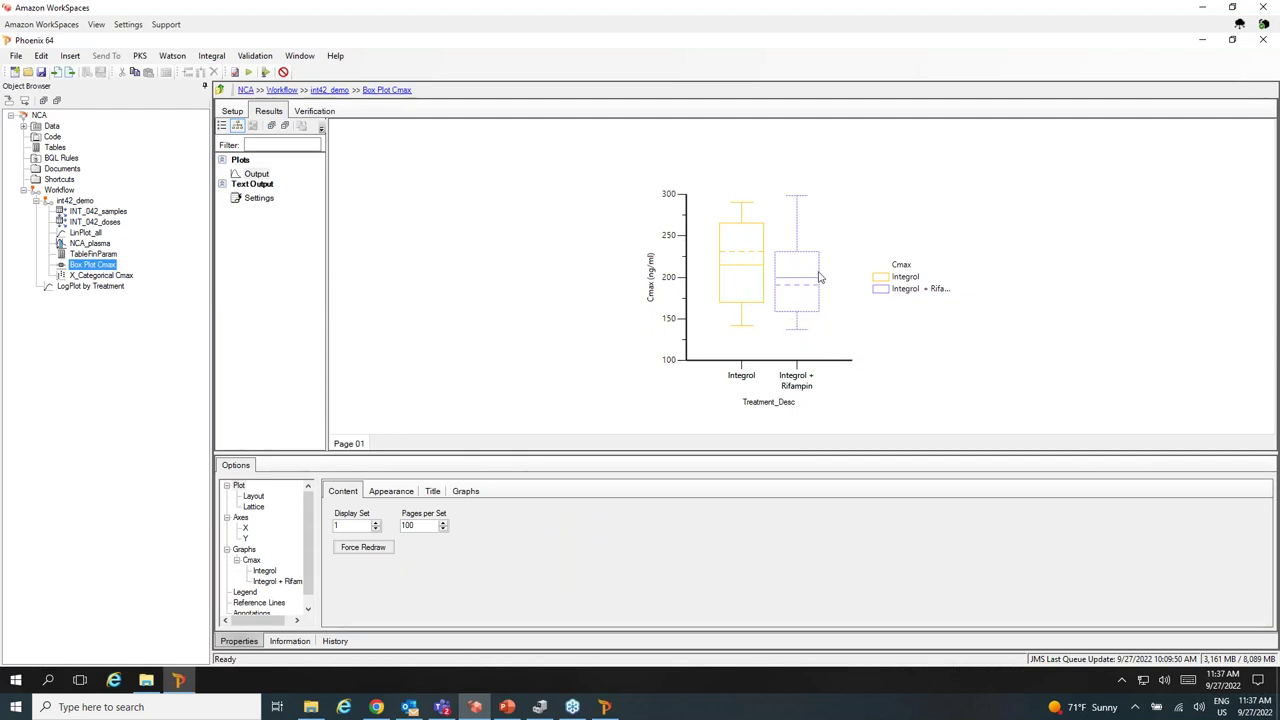
left_click(112, 279)
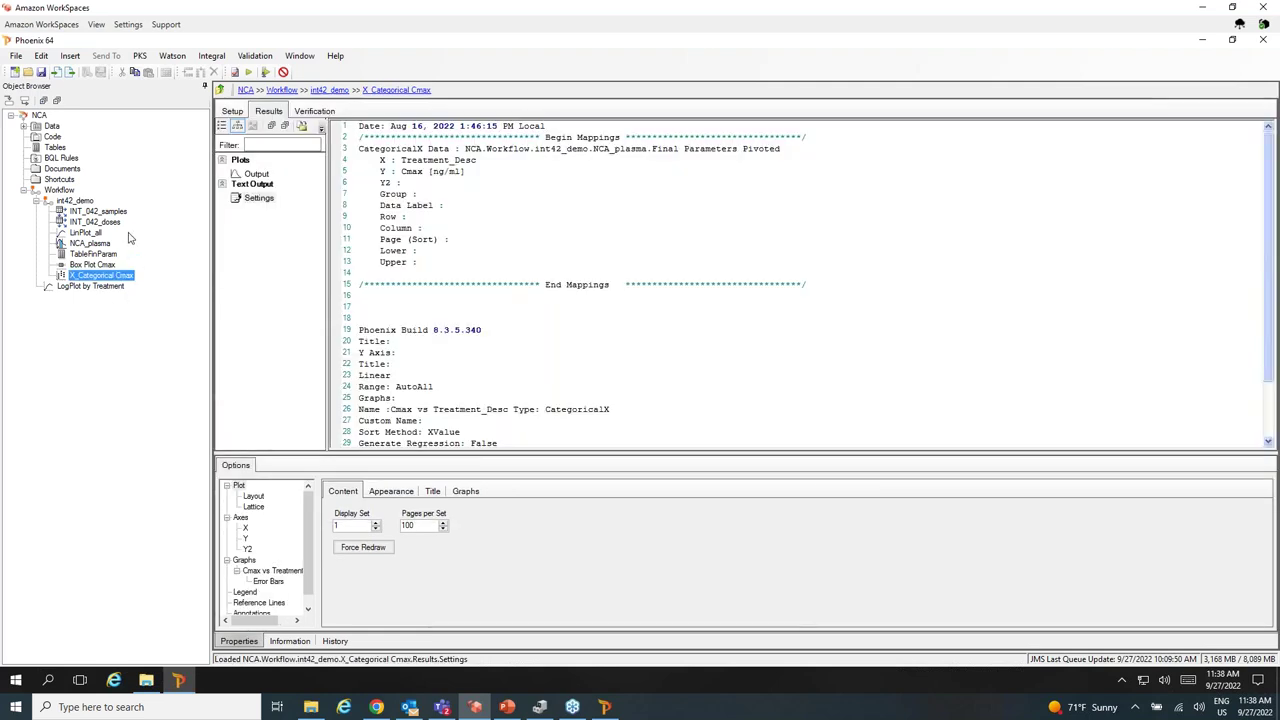
left_click(92, 296)
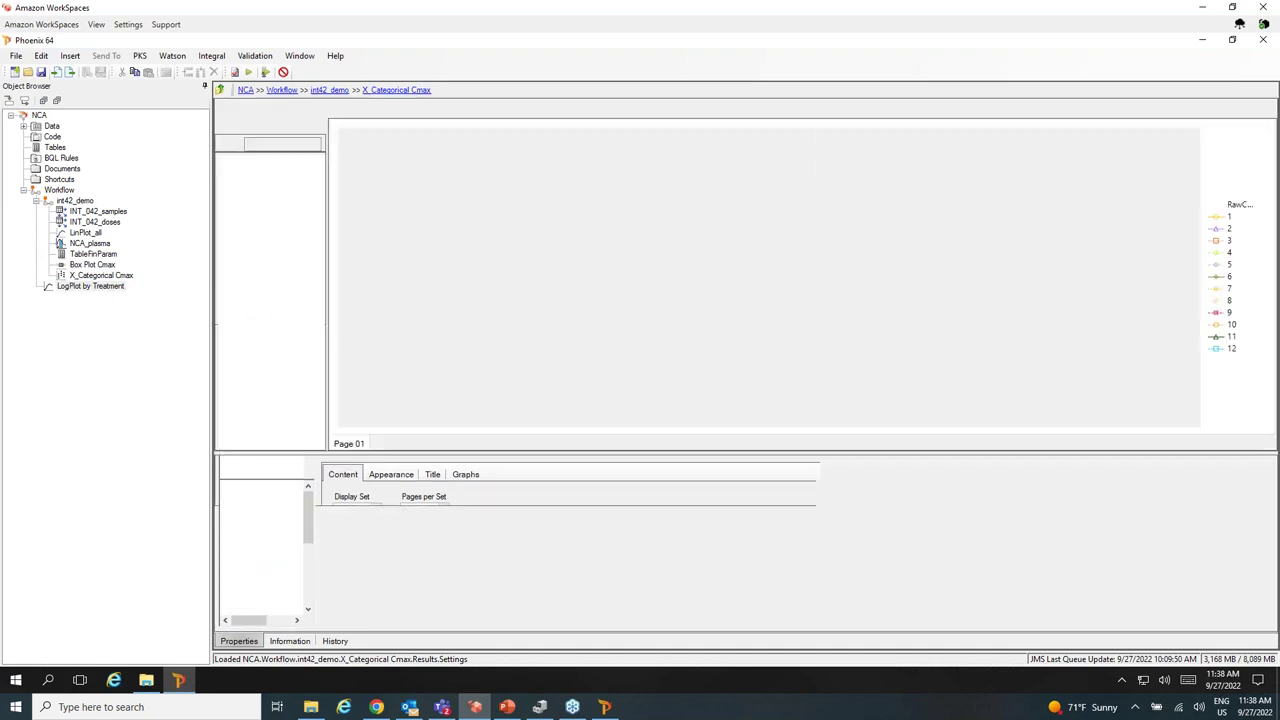
Delete the LogPlot by Treatment object from the workflow.
right_click(93, 287)
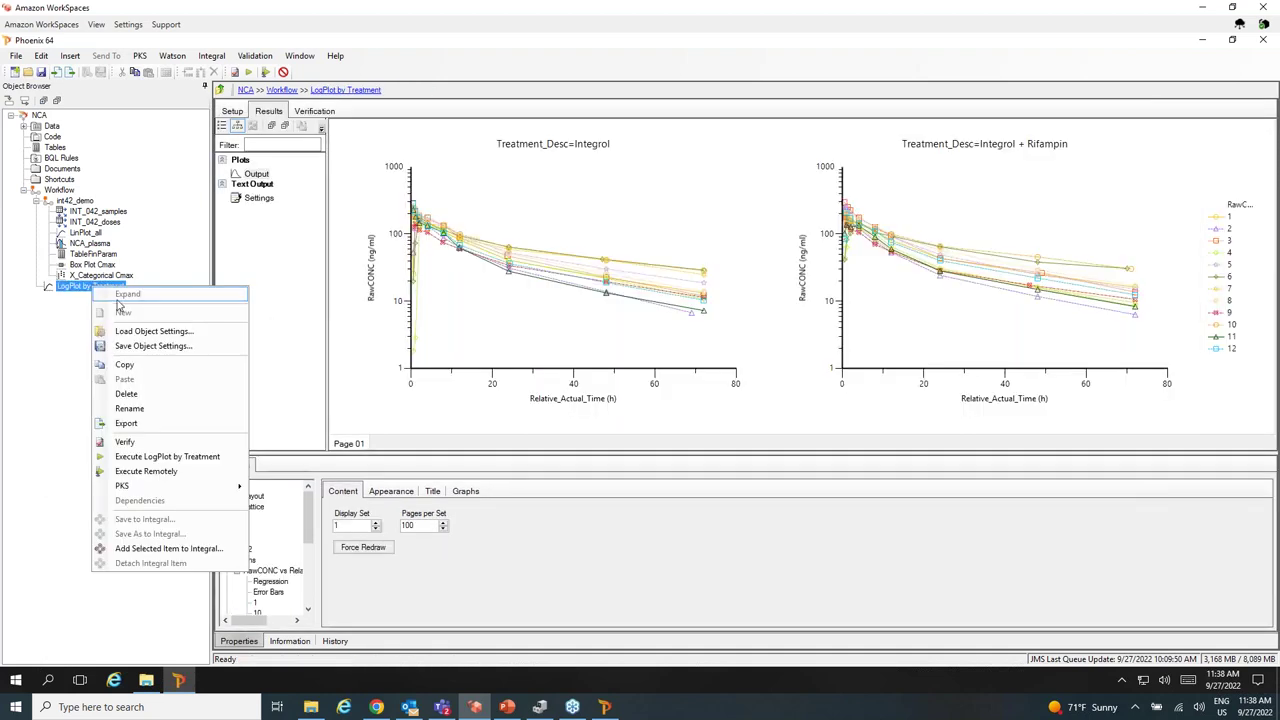
left_click(170, 395)
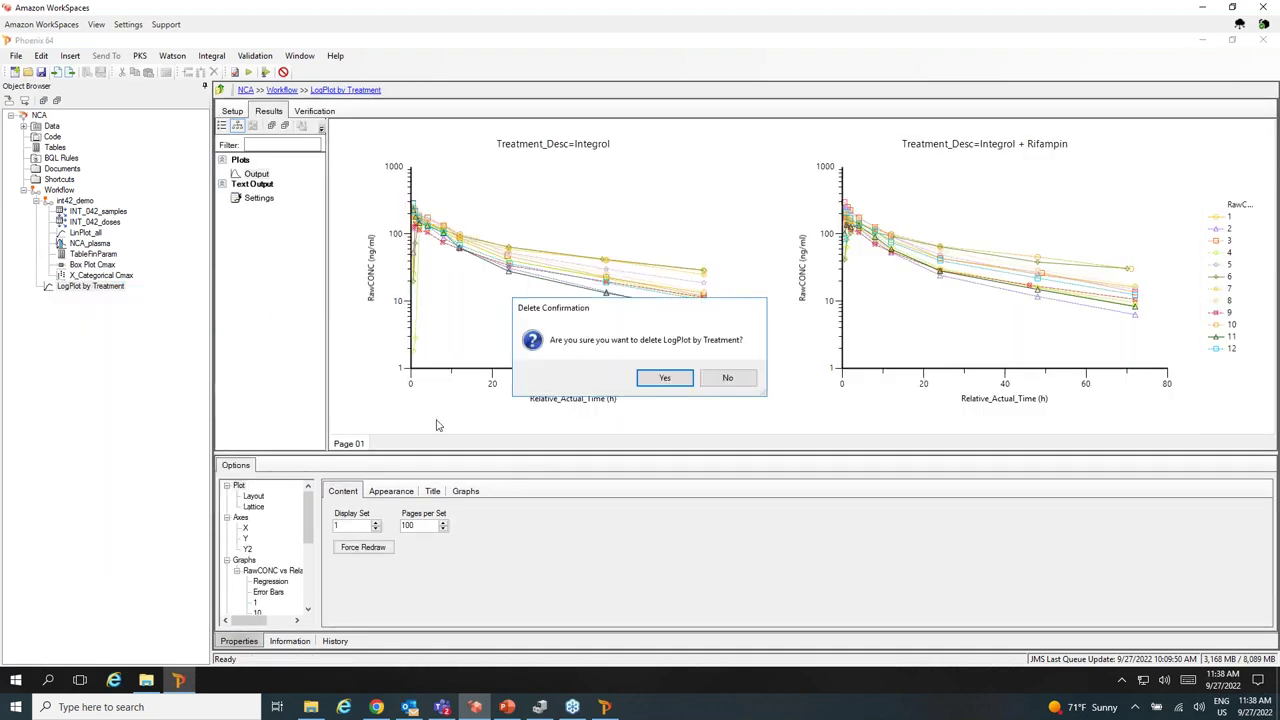
left_click(663, 378)
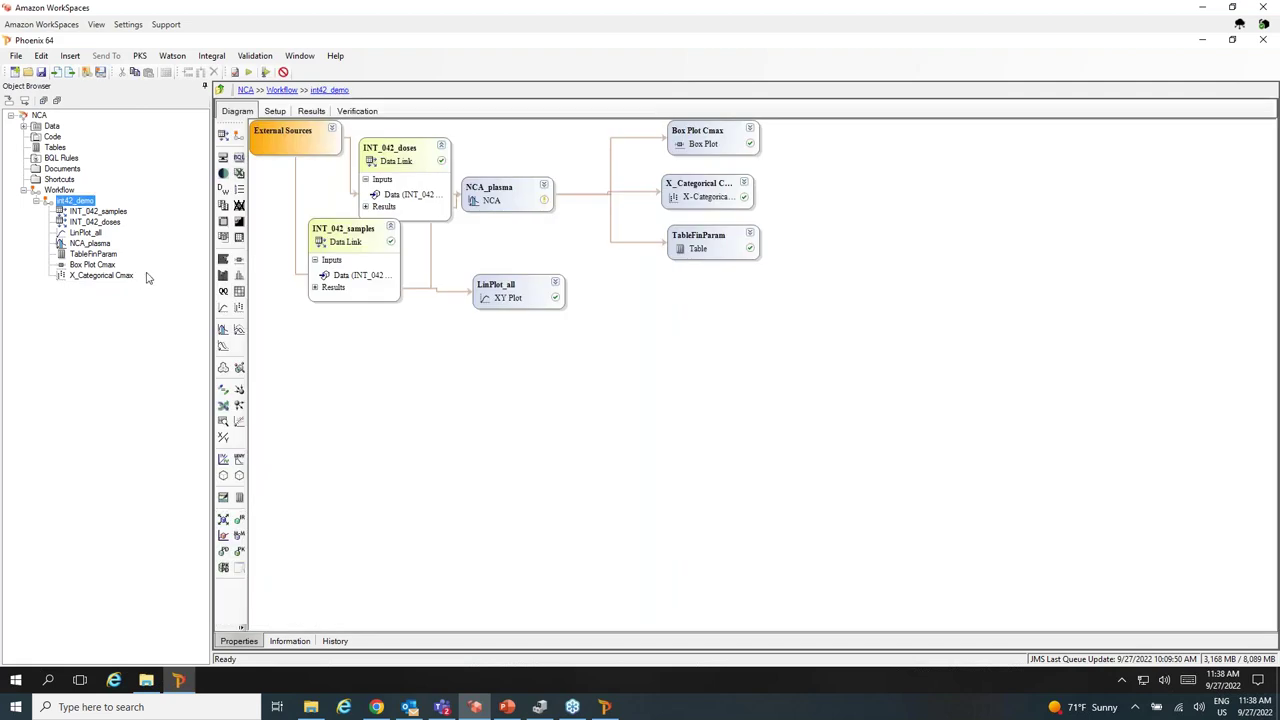
In INT_042_samples Setup, set the Study mapping to None and back to Study, then return to int42_demo.
left_click(100, 212)
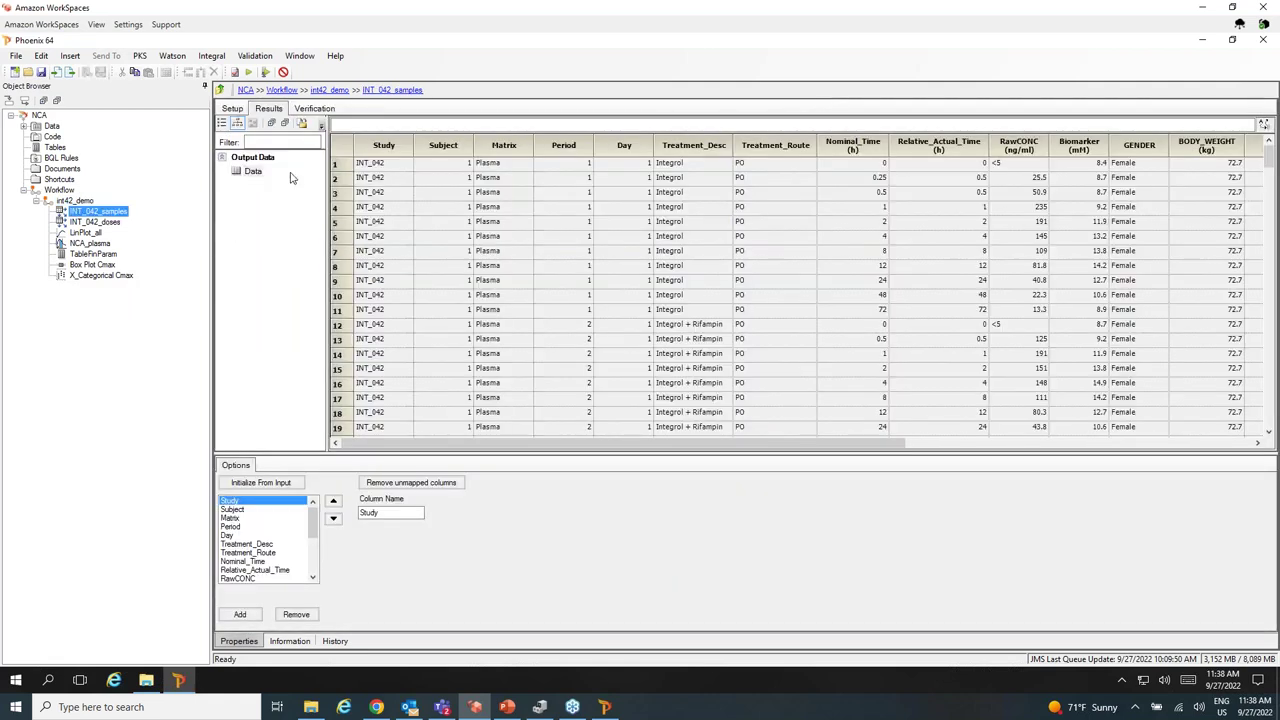
left_click(234, 110)
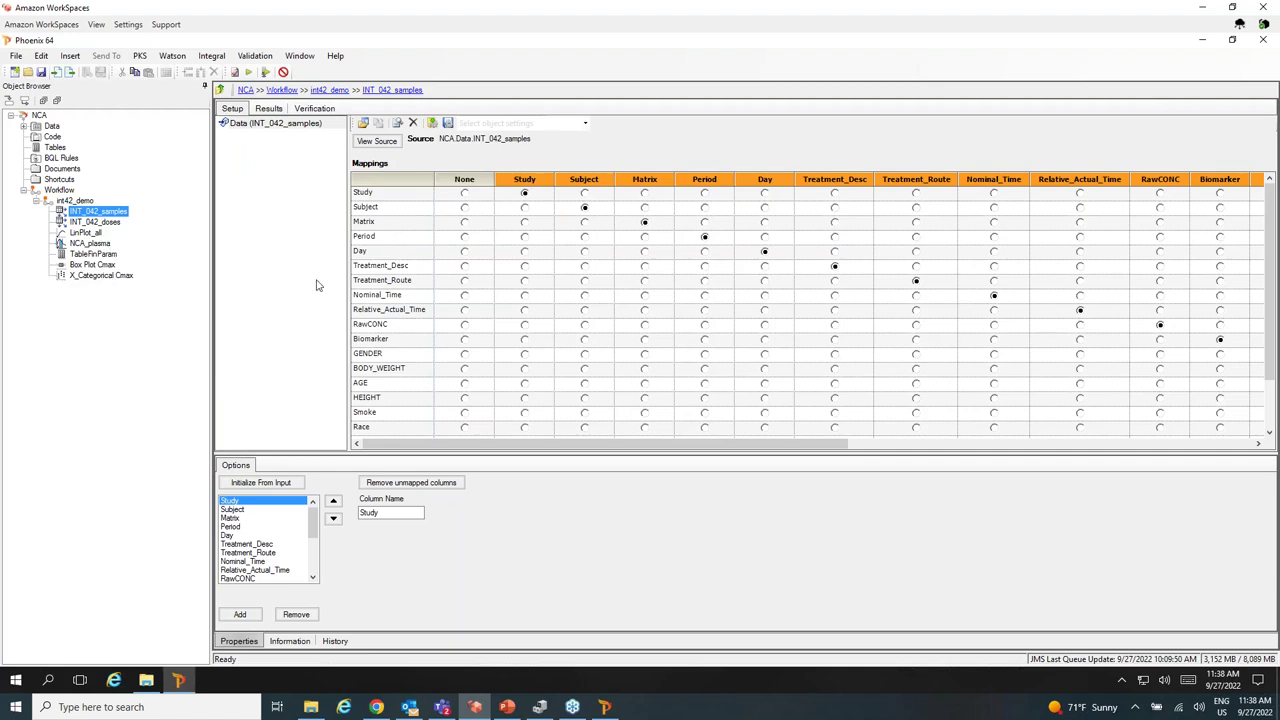
left_click(464, 193)
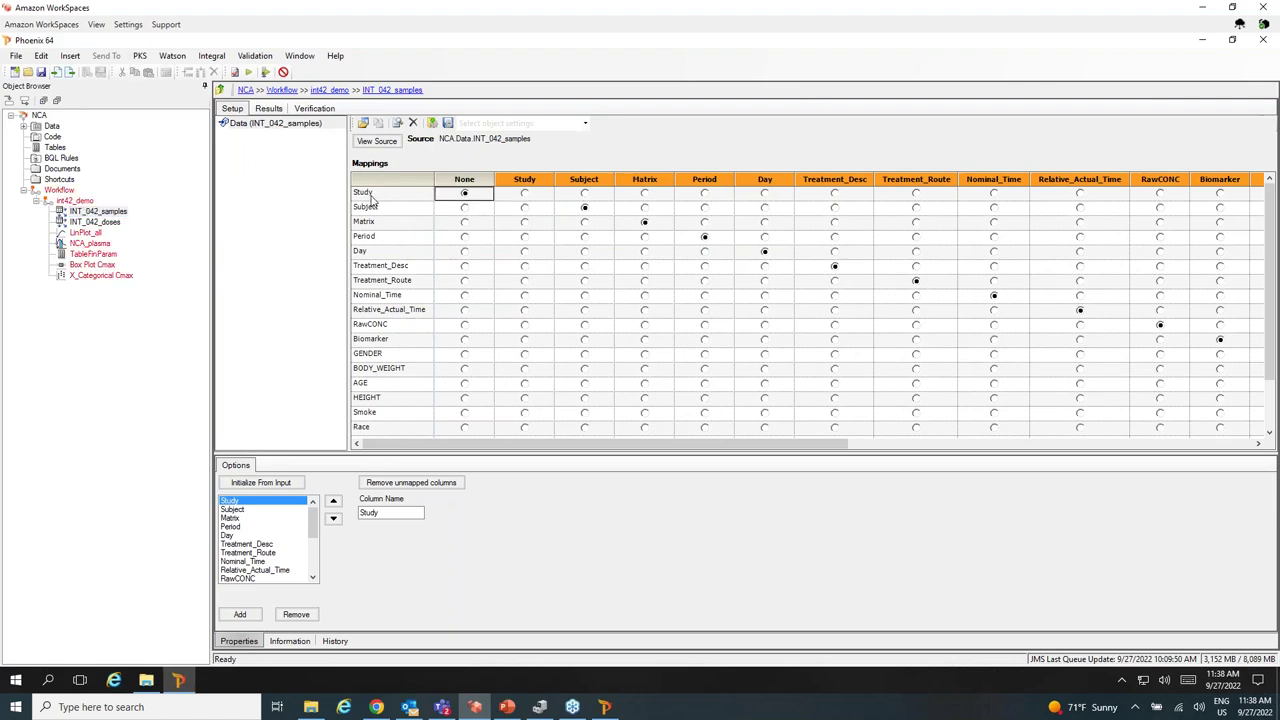
left_click(525, 195)
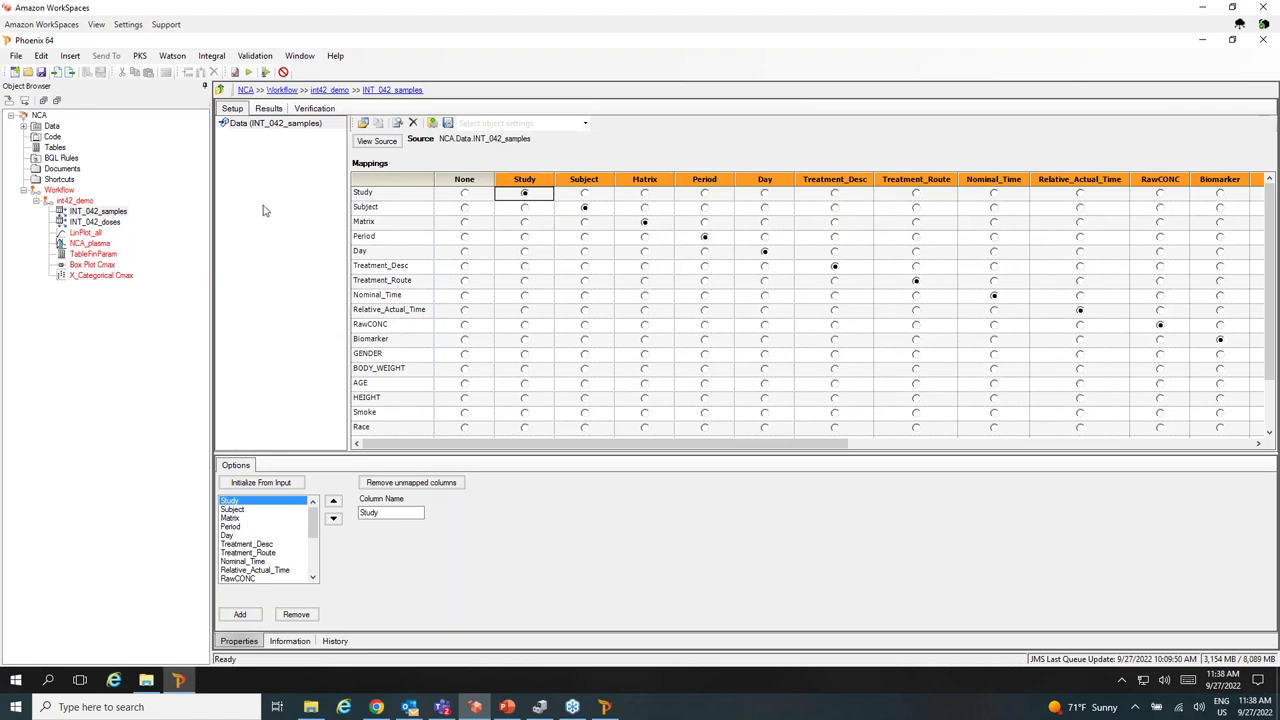
left_click(77, 203)
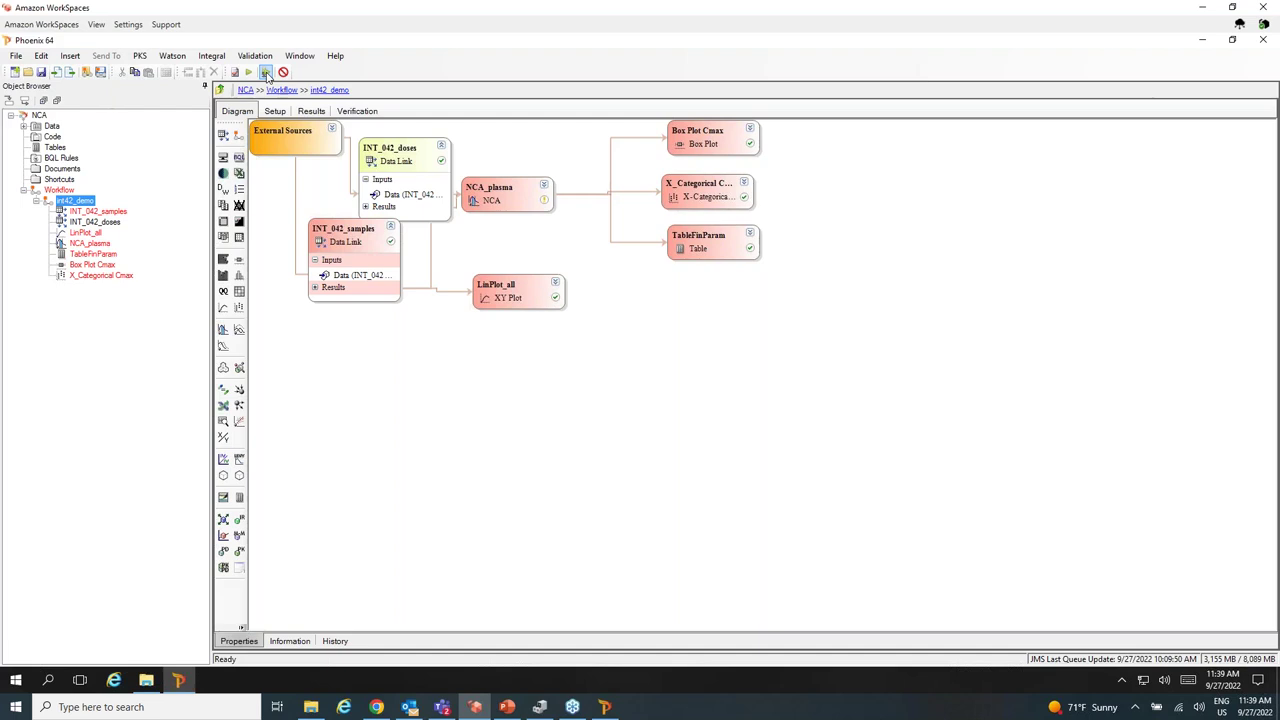
Submit the int42_demo workflow via Remote Execute, acknowledge success, and open Data > INT_042_samples.
left_click(266, 73)
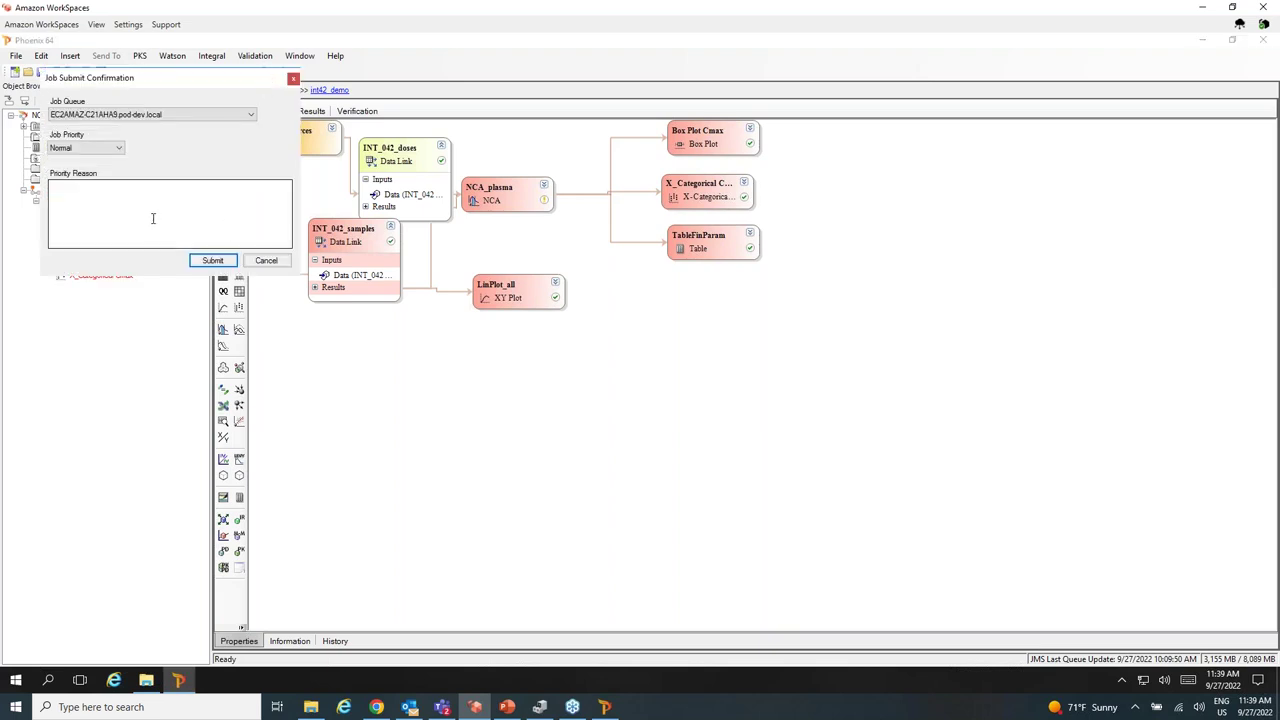
left_click(213, 261)
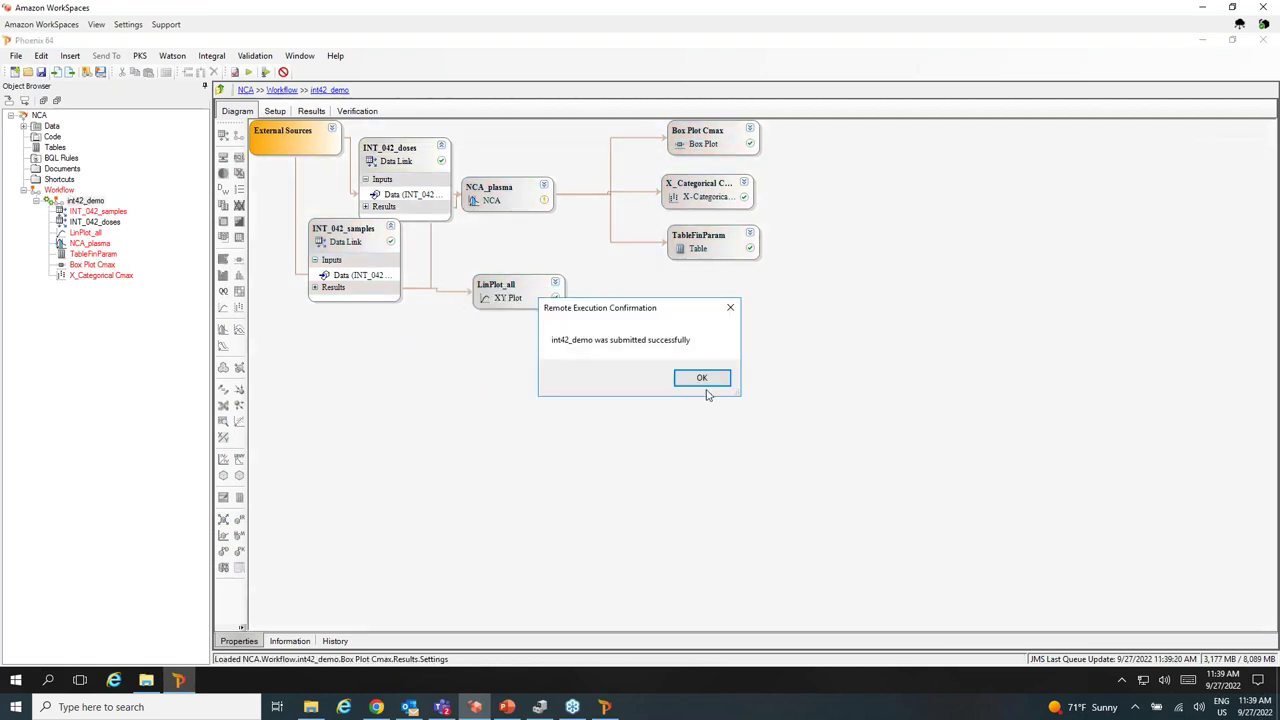
left_click(702, 378)
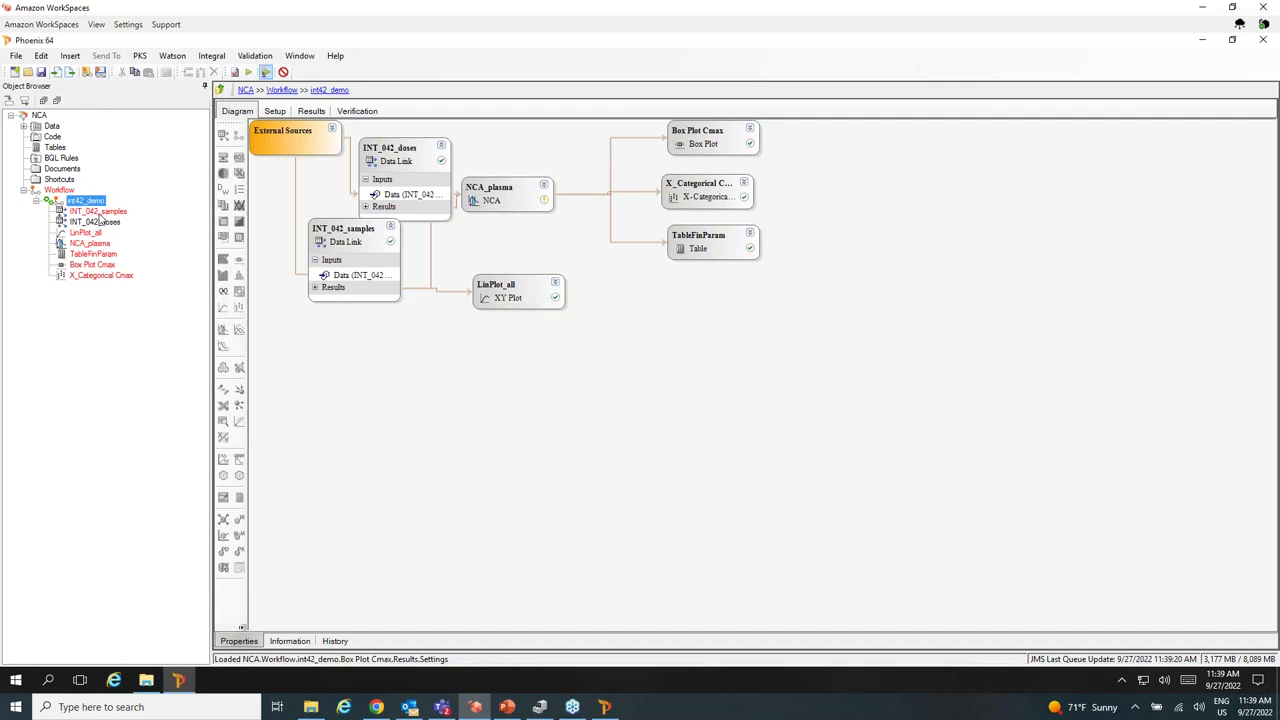
left_click(25, 127)
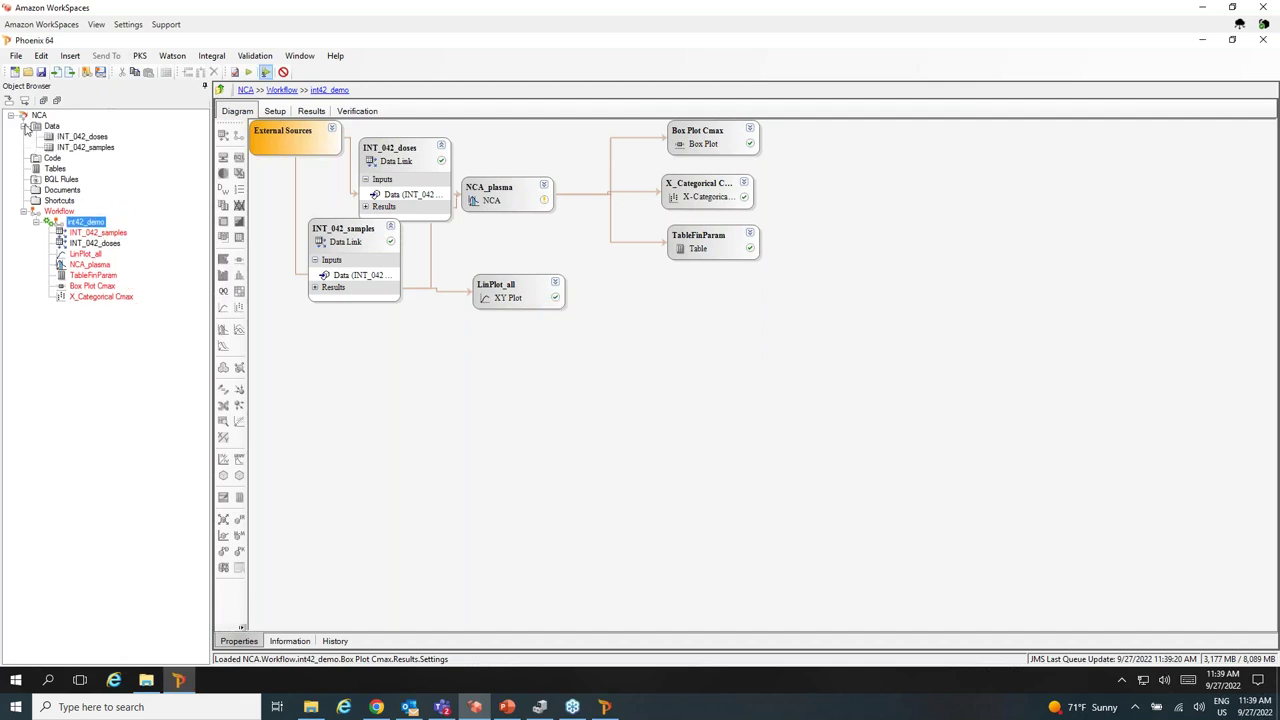
left_click(80, 148)
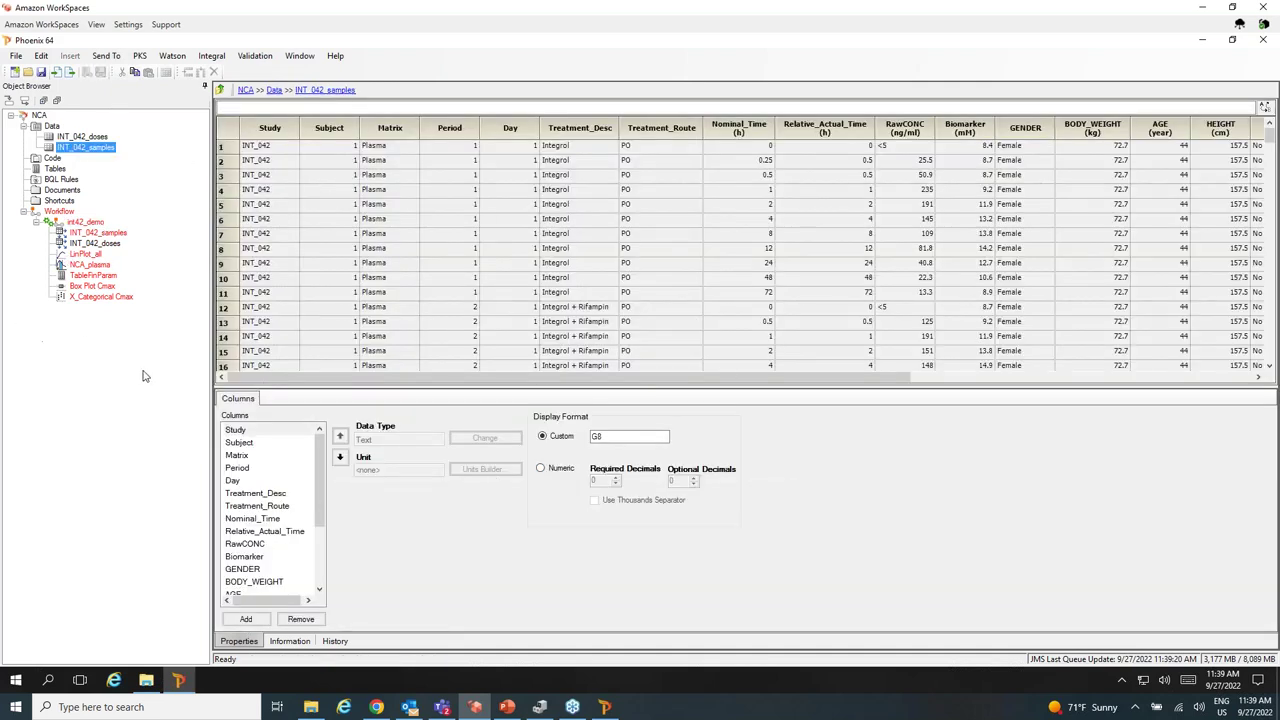
Send INT_042_samples to a new XY Plot placed in the Workflow.
right_click(94, 150)
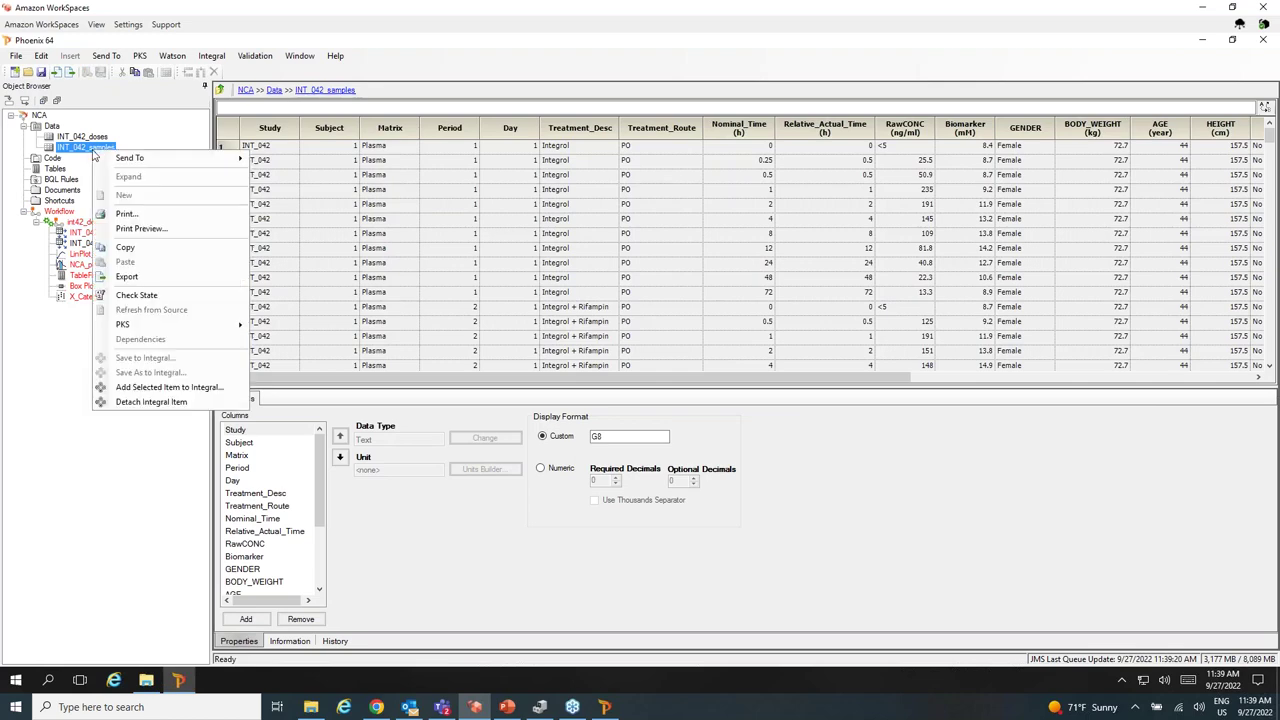
mouse_move(135, 162)
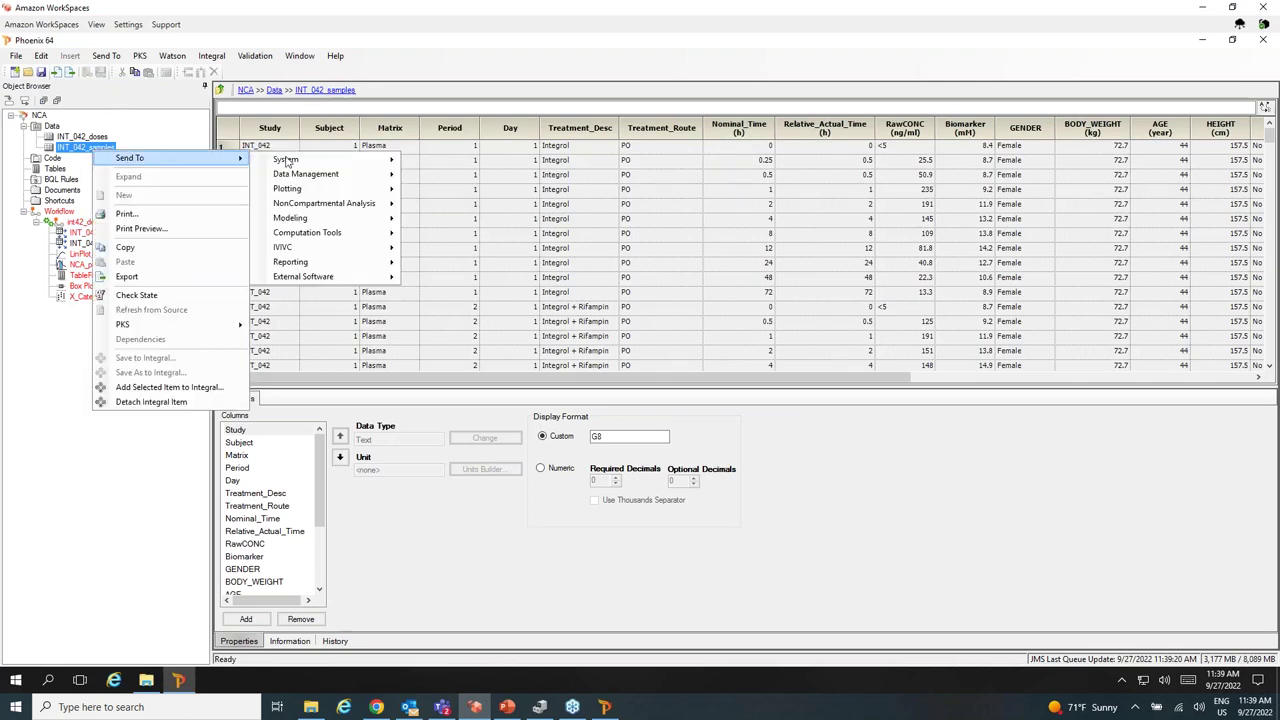
mouse_move(295, 190)
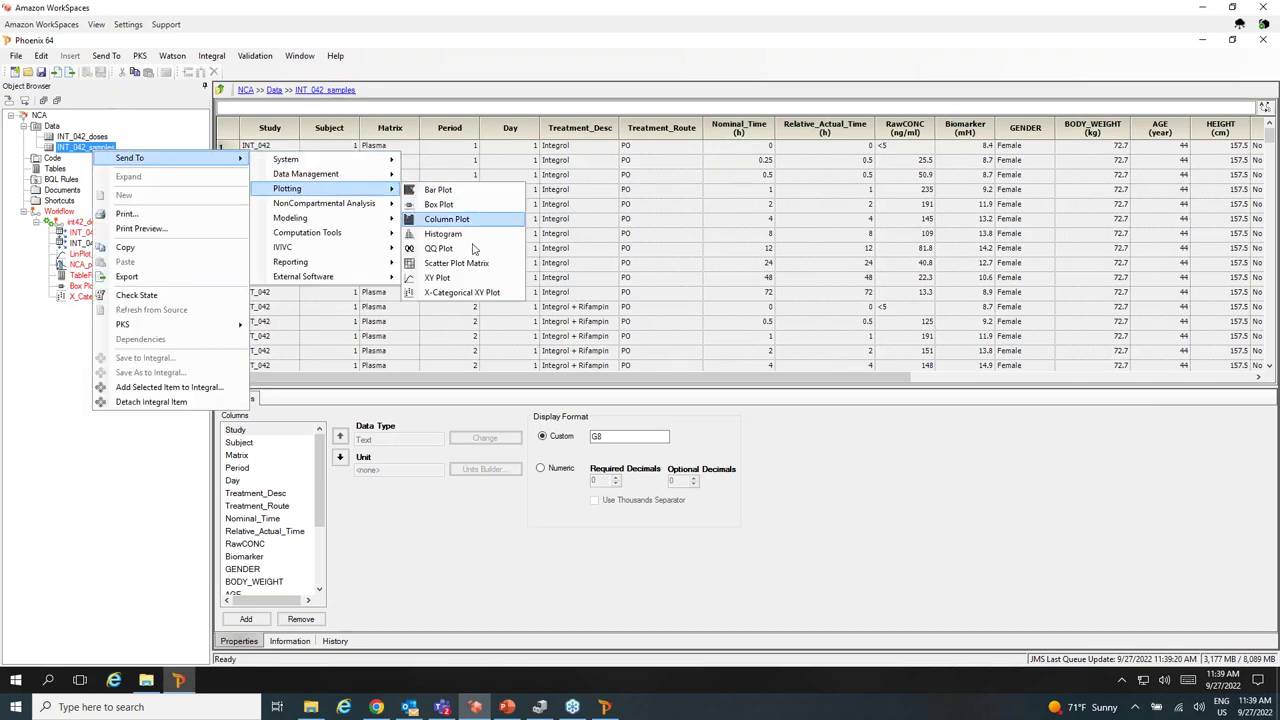
left_click(438, 278)
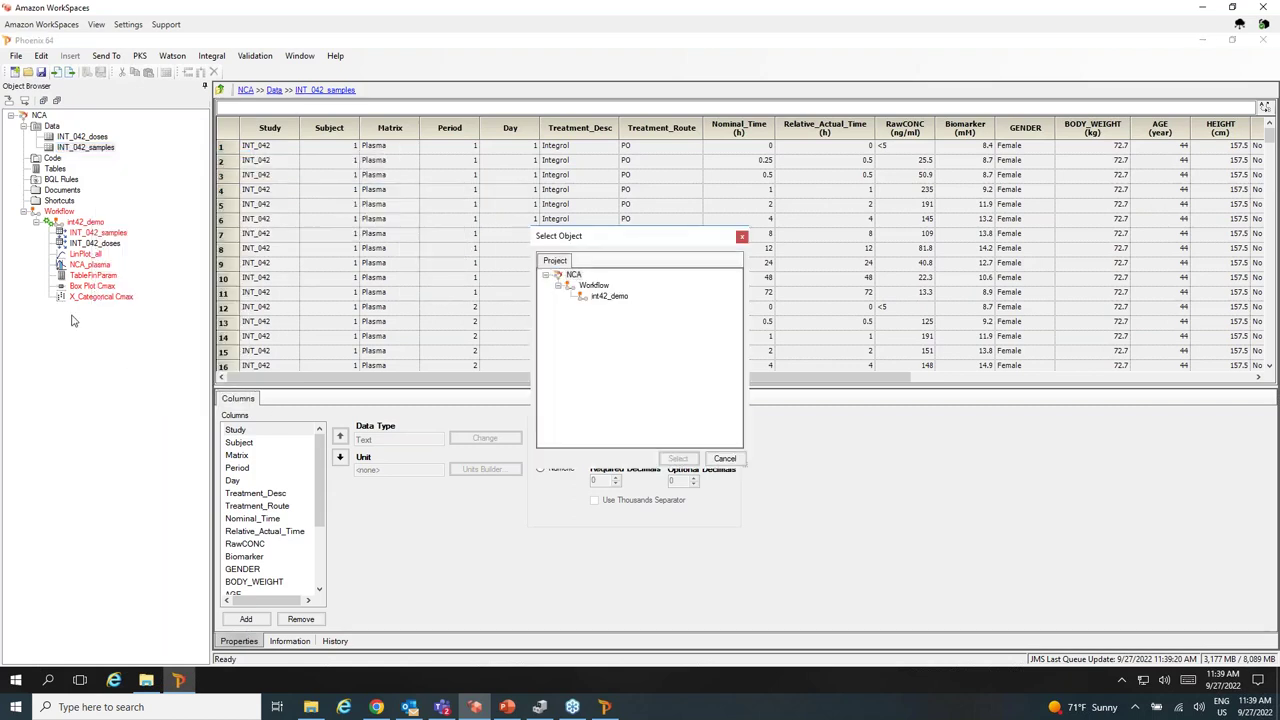
left_click(593, 285)
left_click(678, 459)
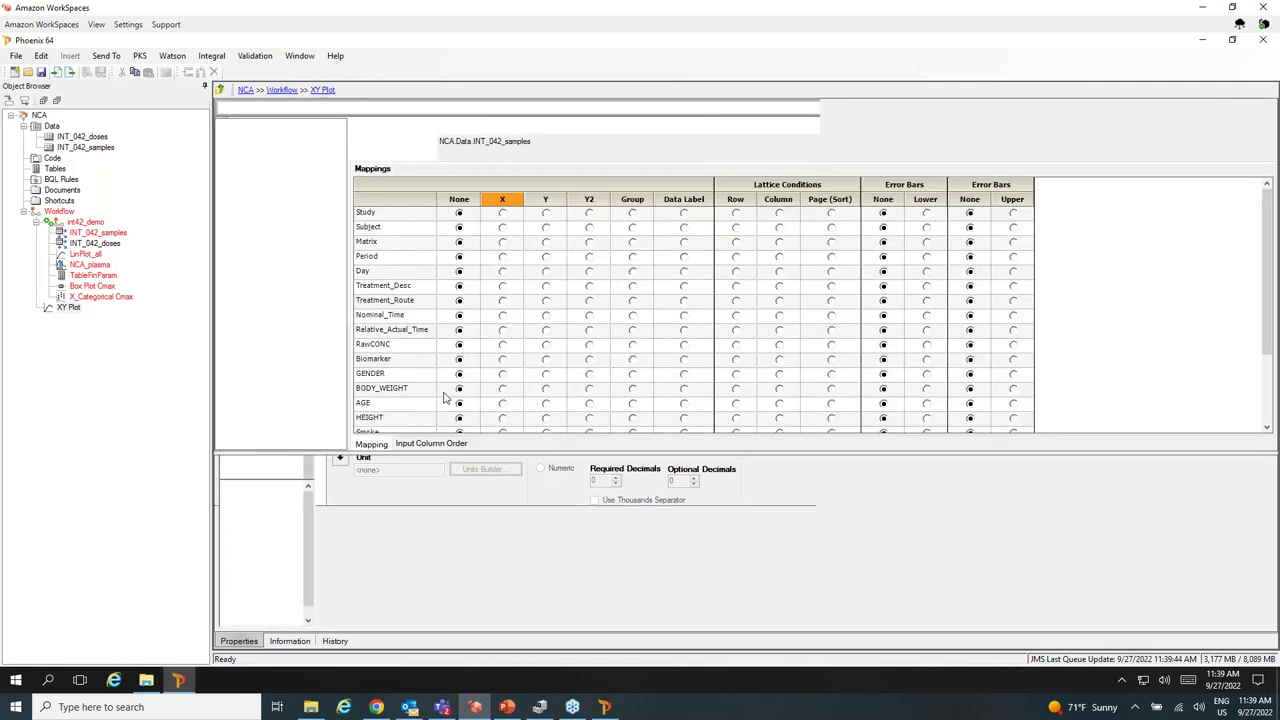
Map Subject as Group, Treatment_Desc as Column, Relative_Actual_Time as X, RawCONC as Y; make the Y axis logarithmic.
left_click(632, 229)
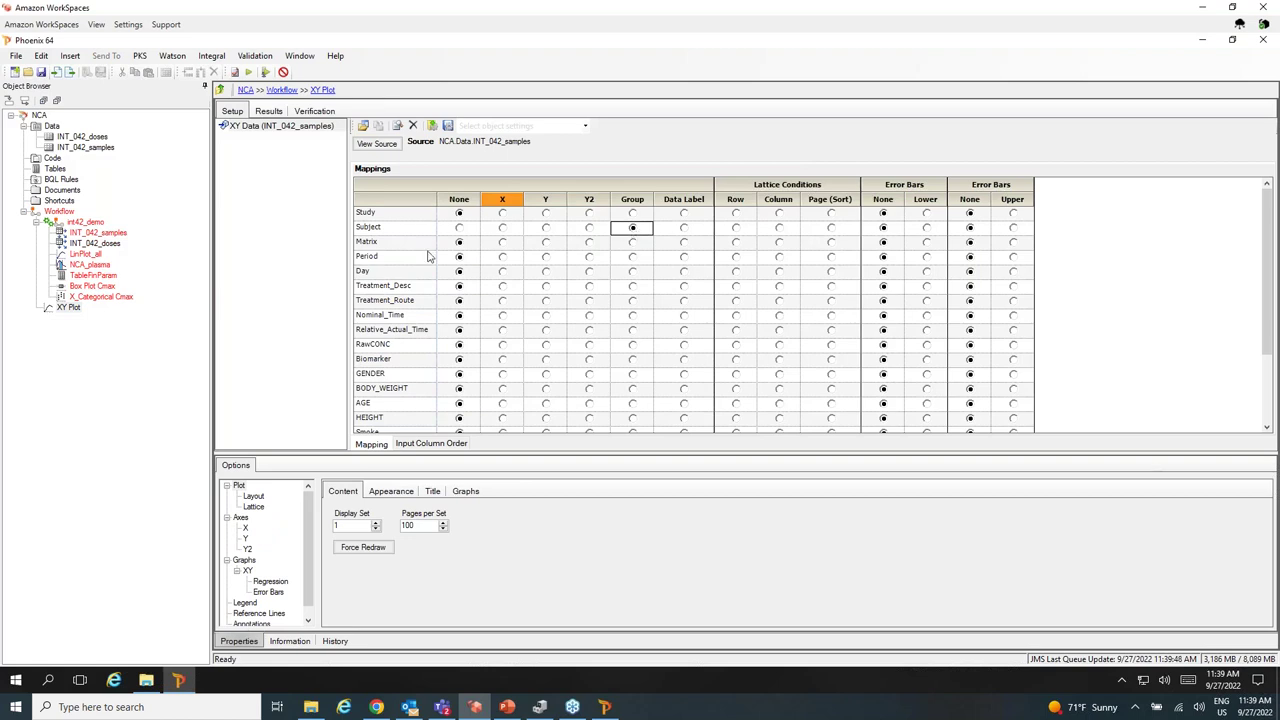
left_click(779, 287)
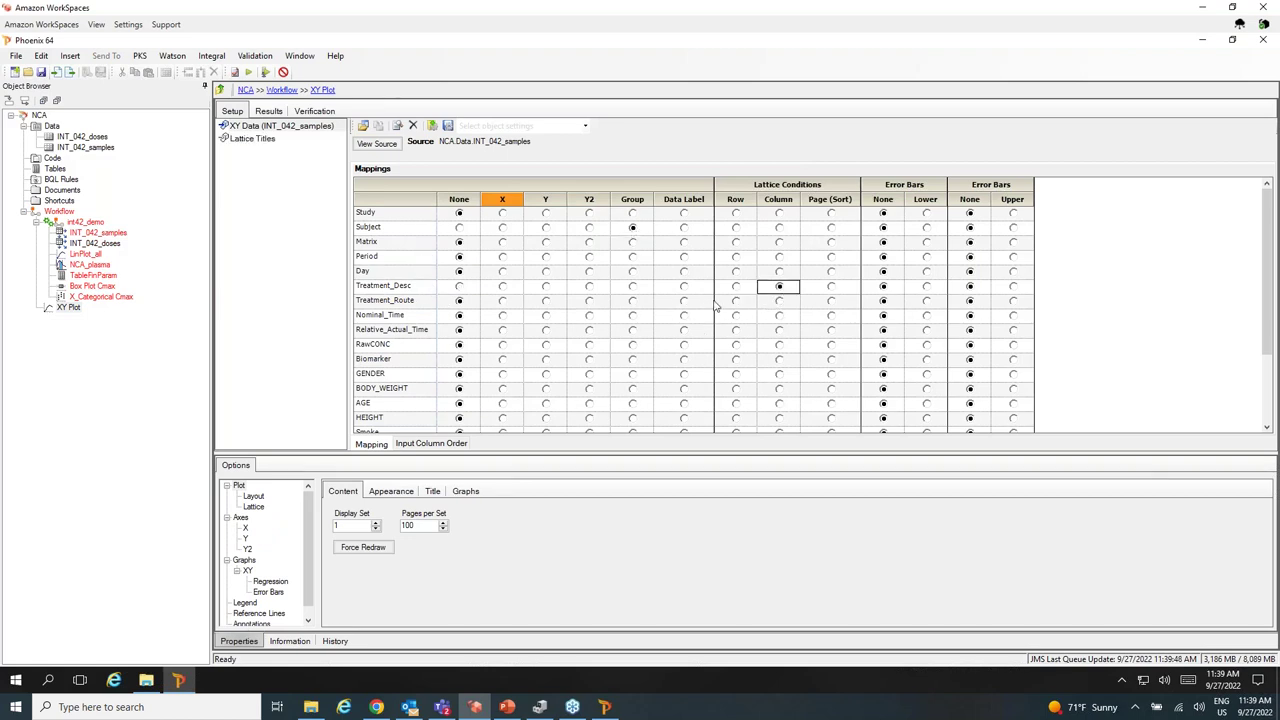
left_click(503, 331)
left_click(546, 345)
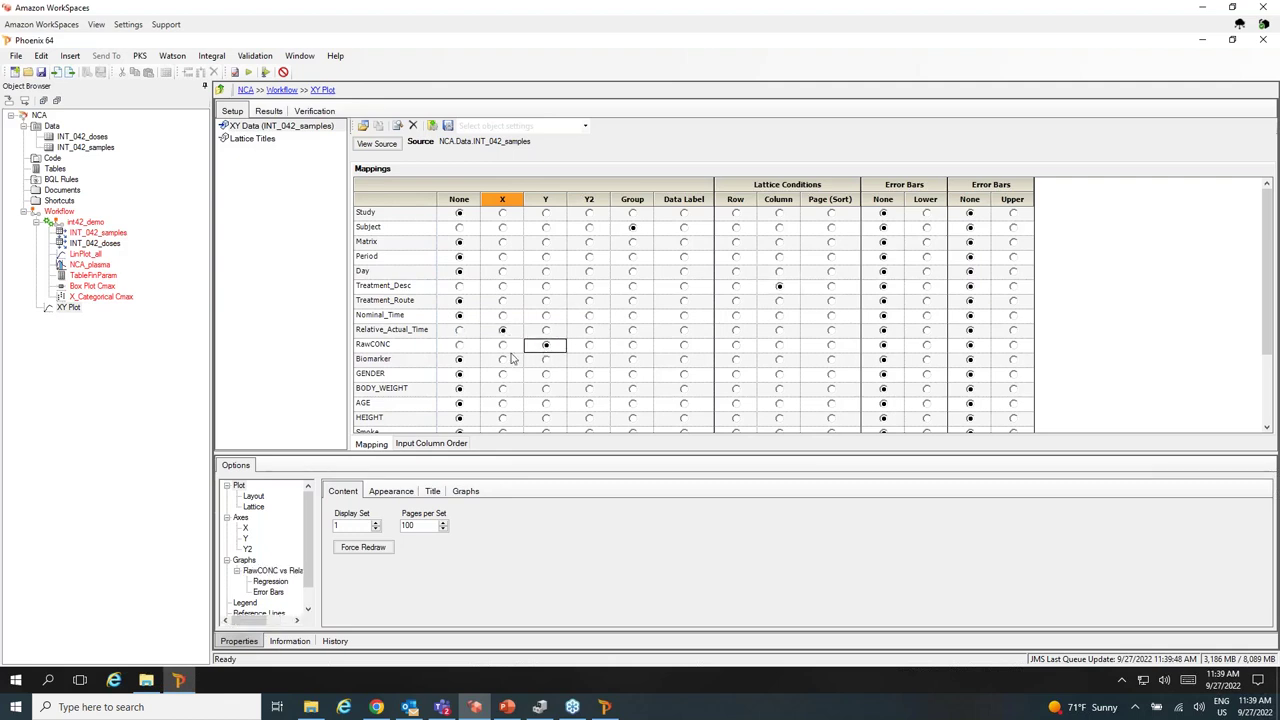
left_click(246, 540)
left_click(334, 535)
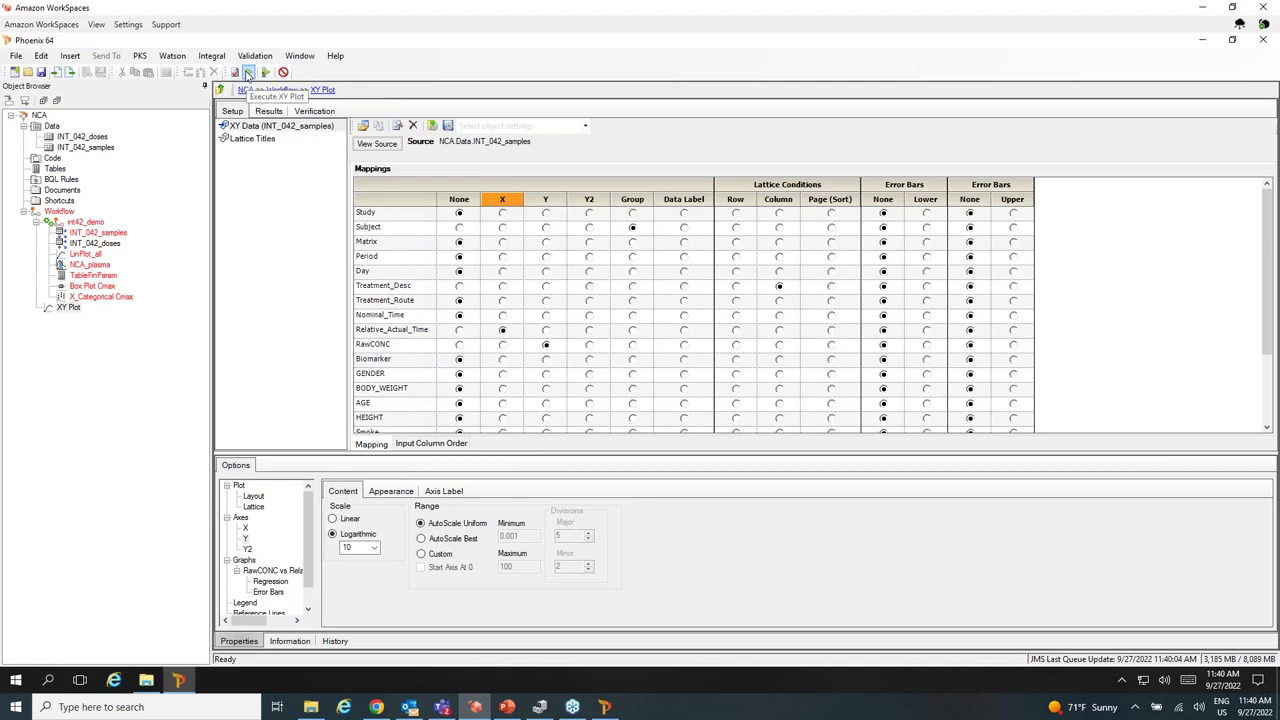
Execute the XY plot and enable Fit Image to Screen in the plot layout options.
left_click(248, 75)
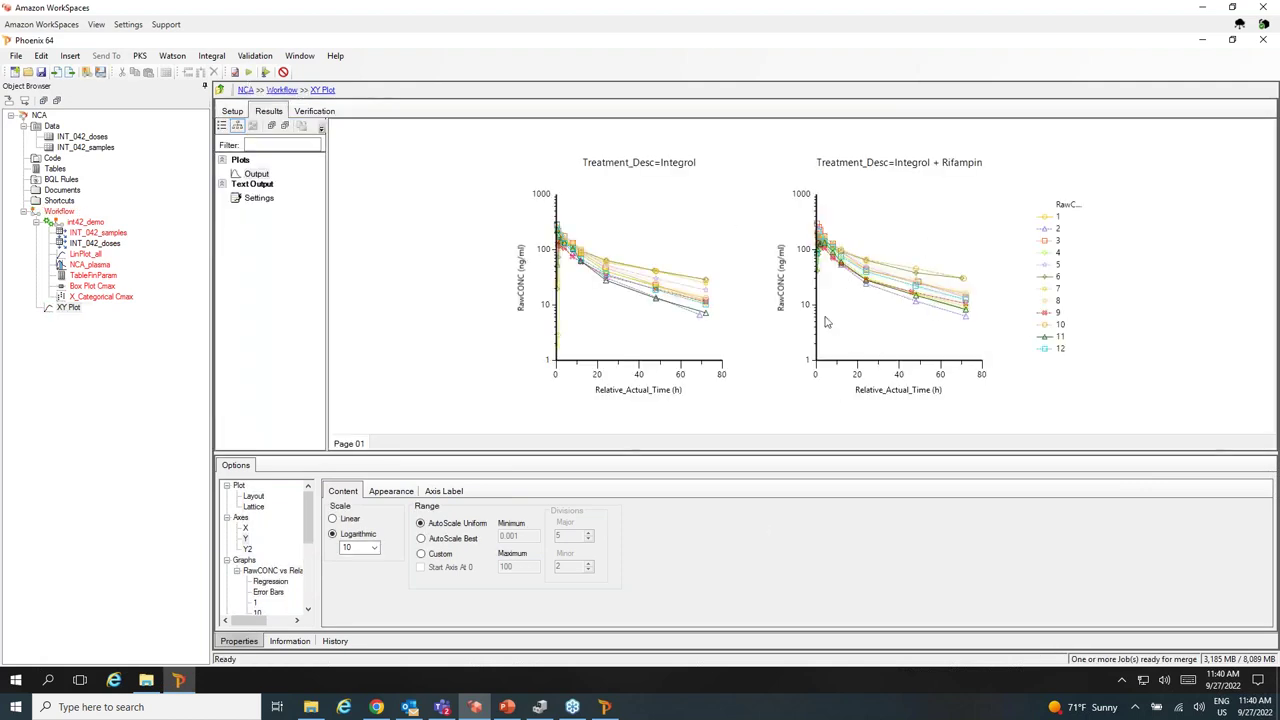
left_click(253, 496)
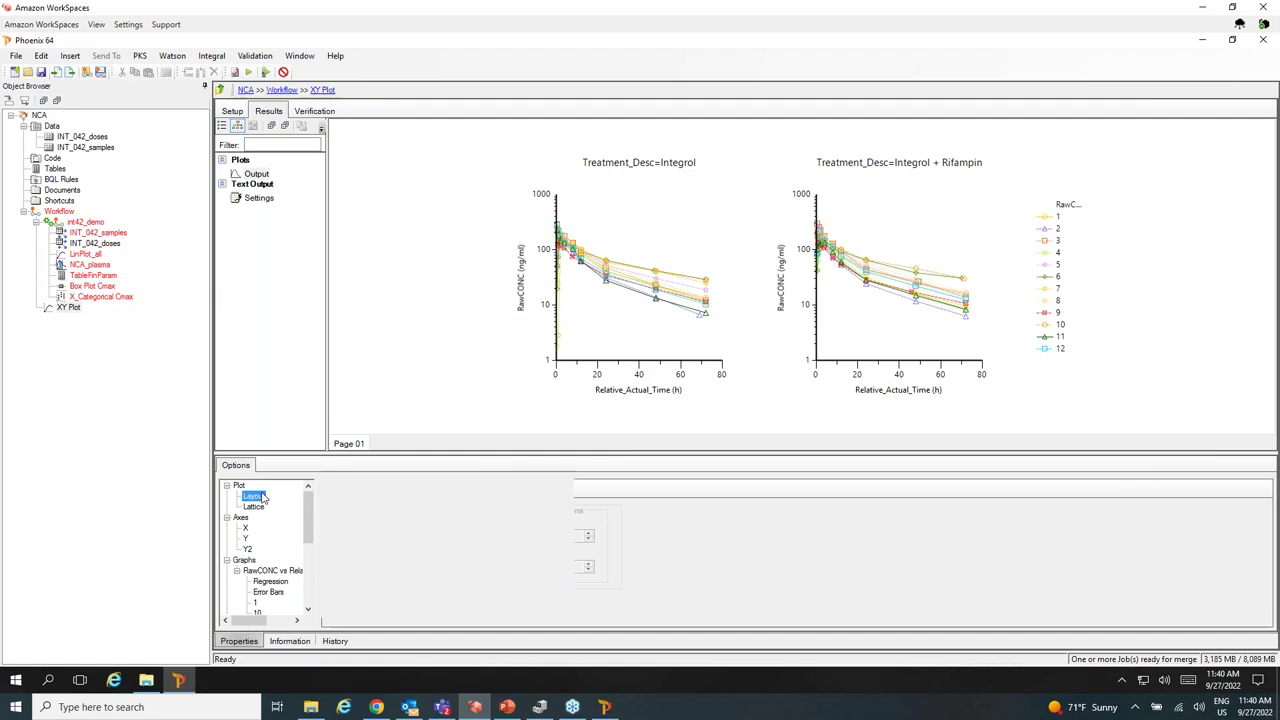
left_click(331, 488)
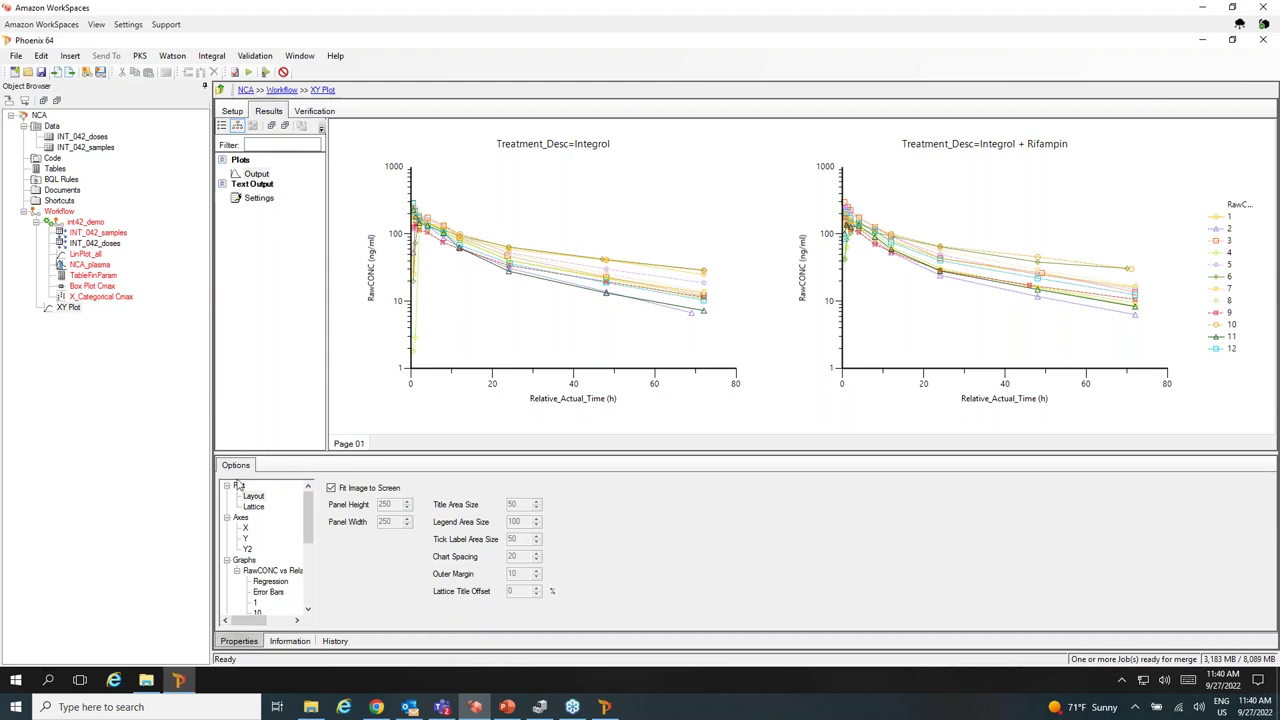
Minimize and restore the Phoenix window, returning focus to it.
left_click(177, 680)
left_click(177, 680)
left_click(96, 25)
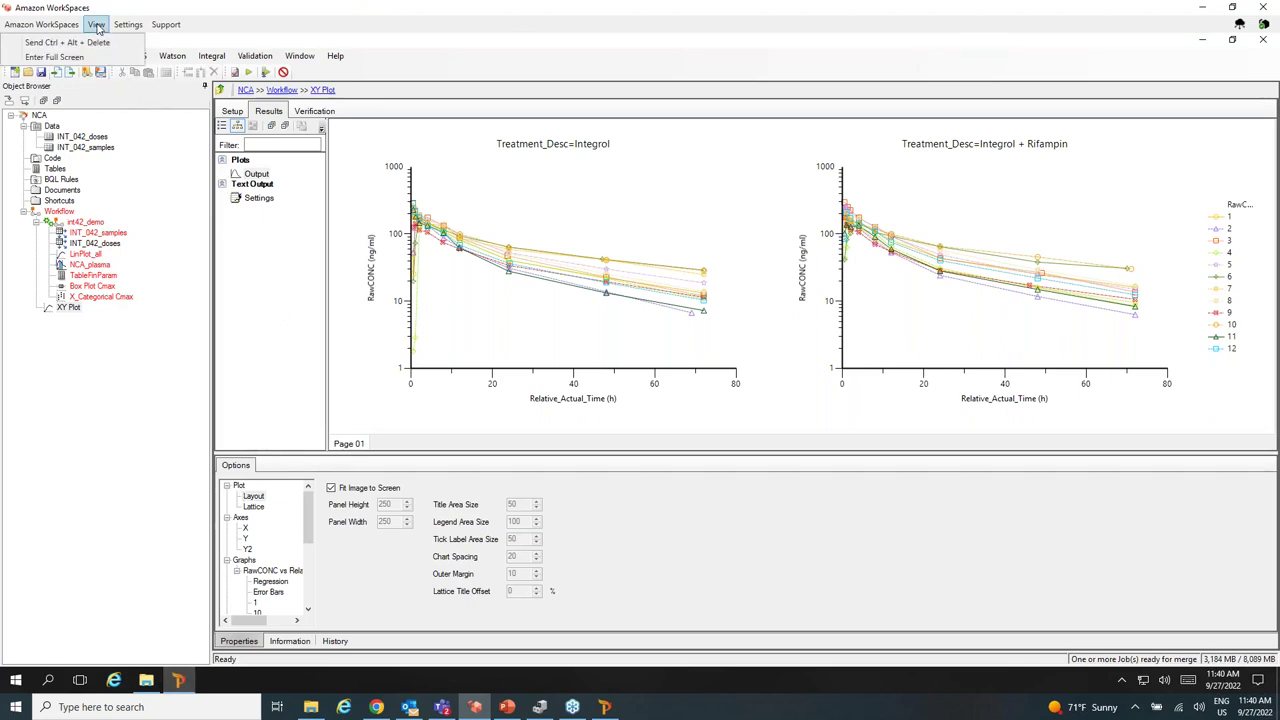
left_click(151, 177)
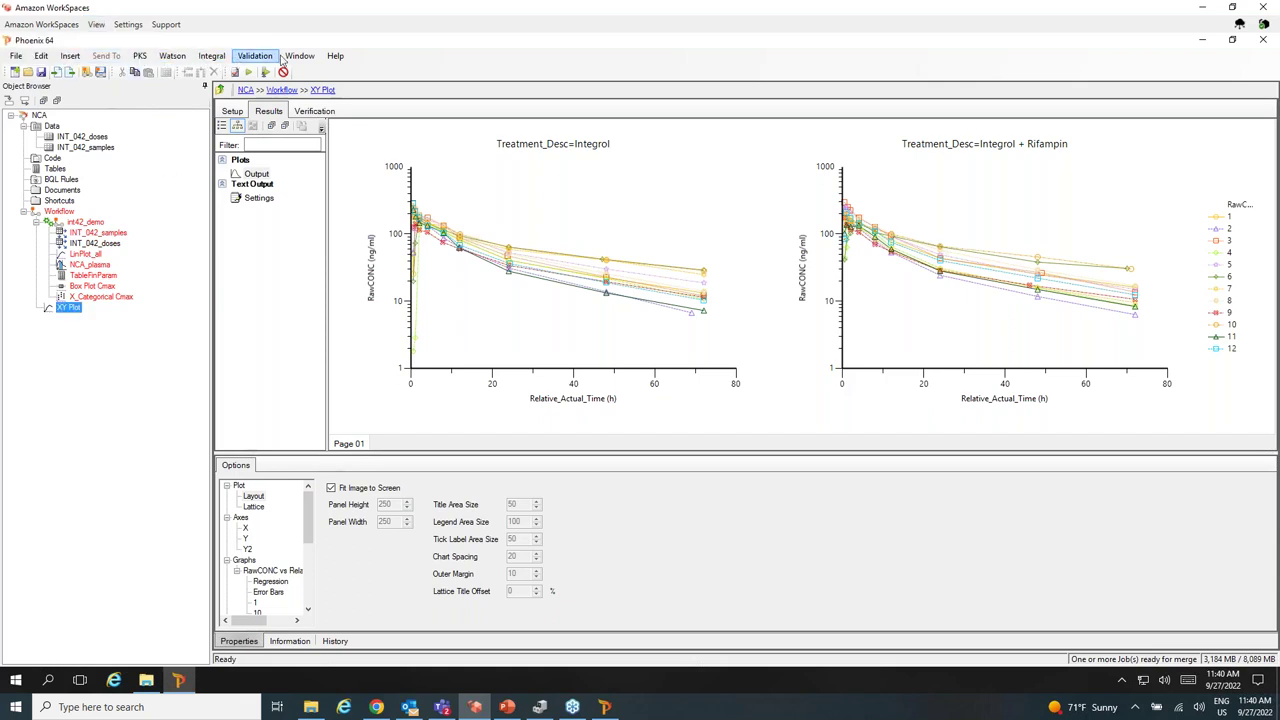
Merge the queued remote job's results from Window > View Jobs and save changes to the NCA project.
left_click(296, 57)
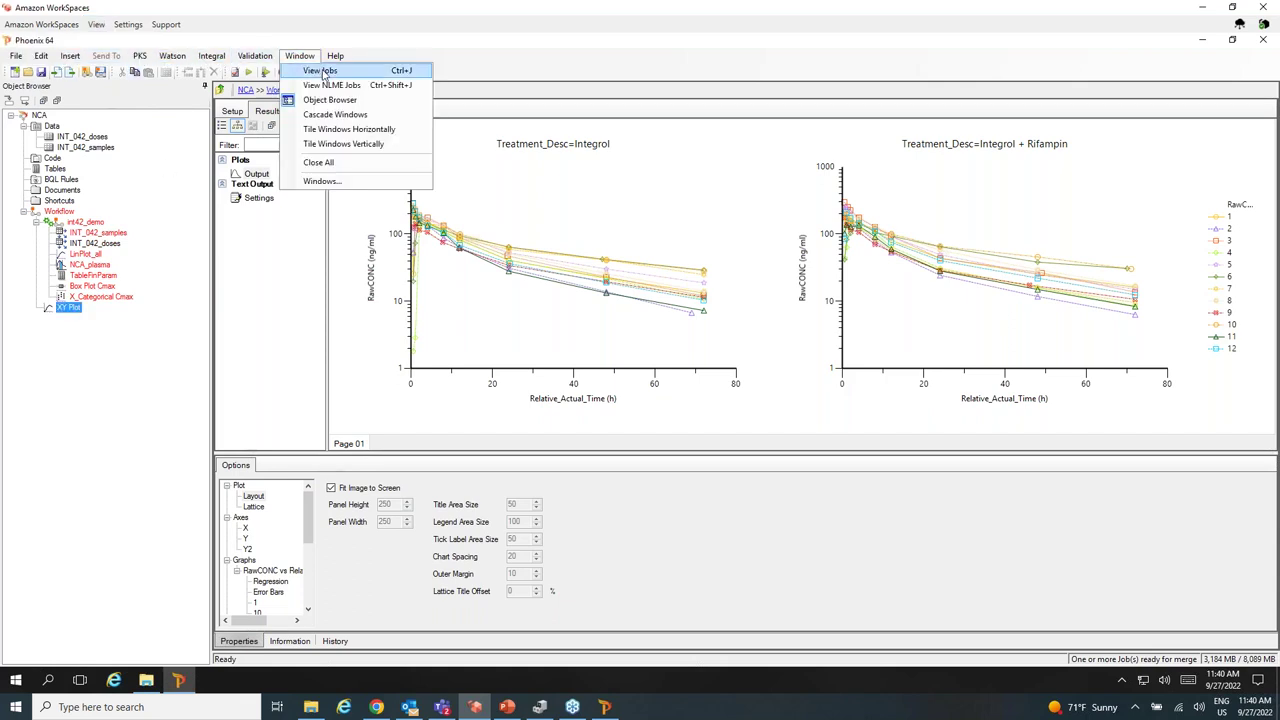
left_click(322, 72)
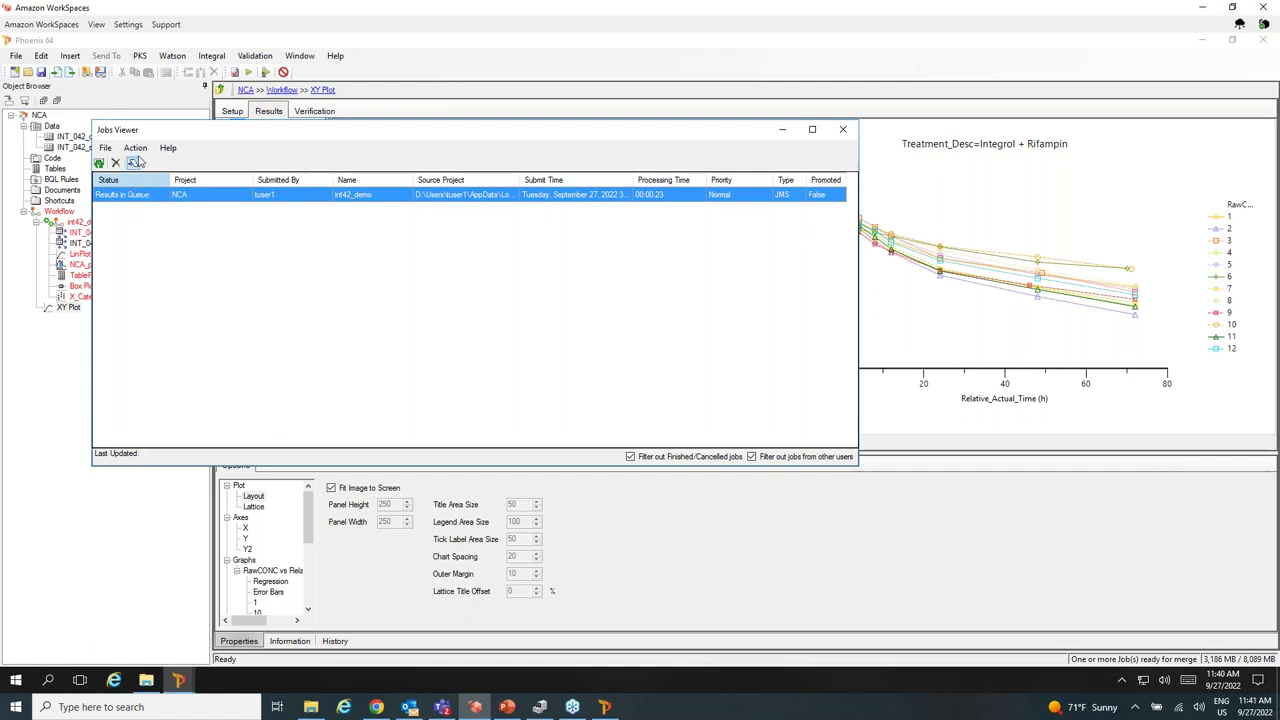
left_click(137, 149)
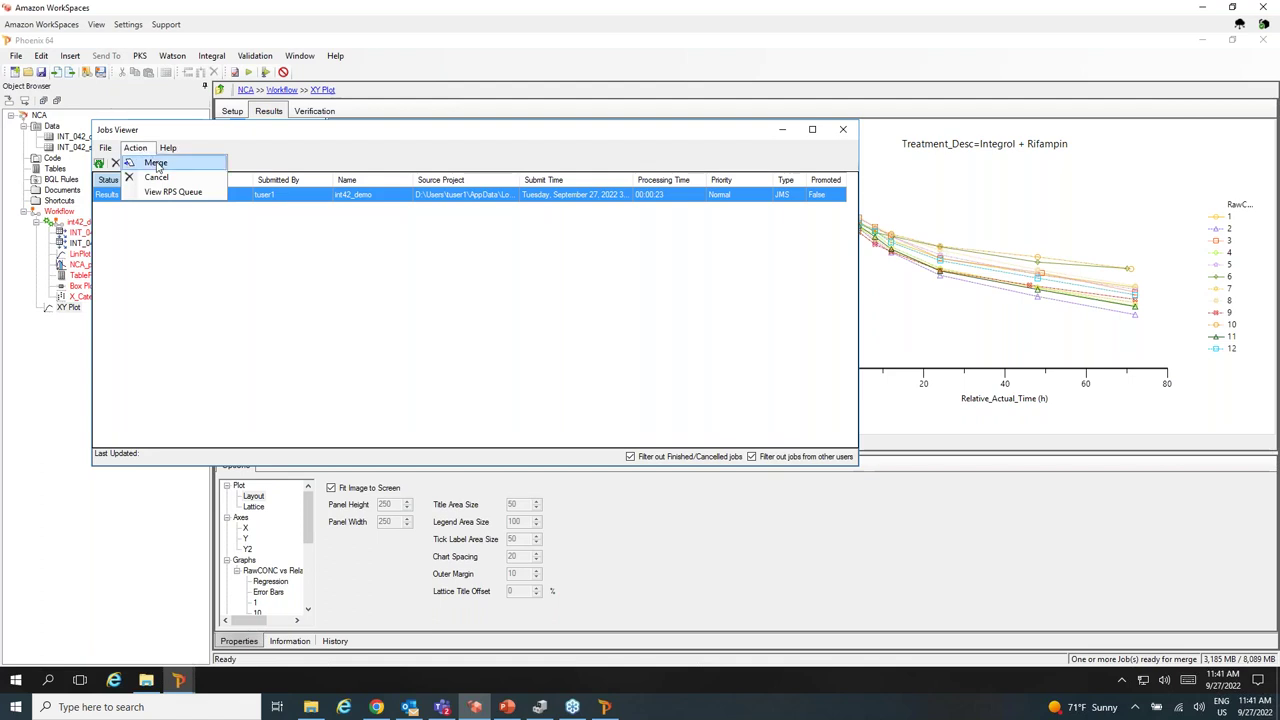
left_click(156, 164)
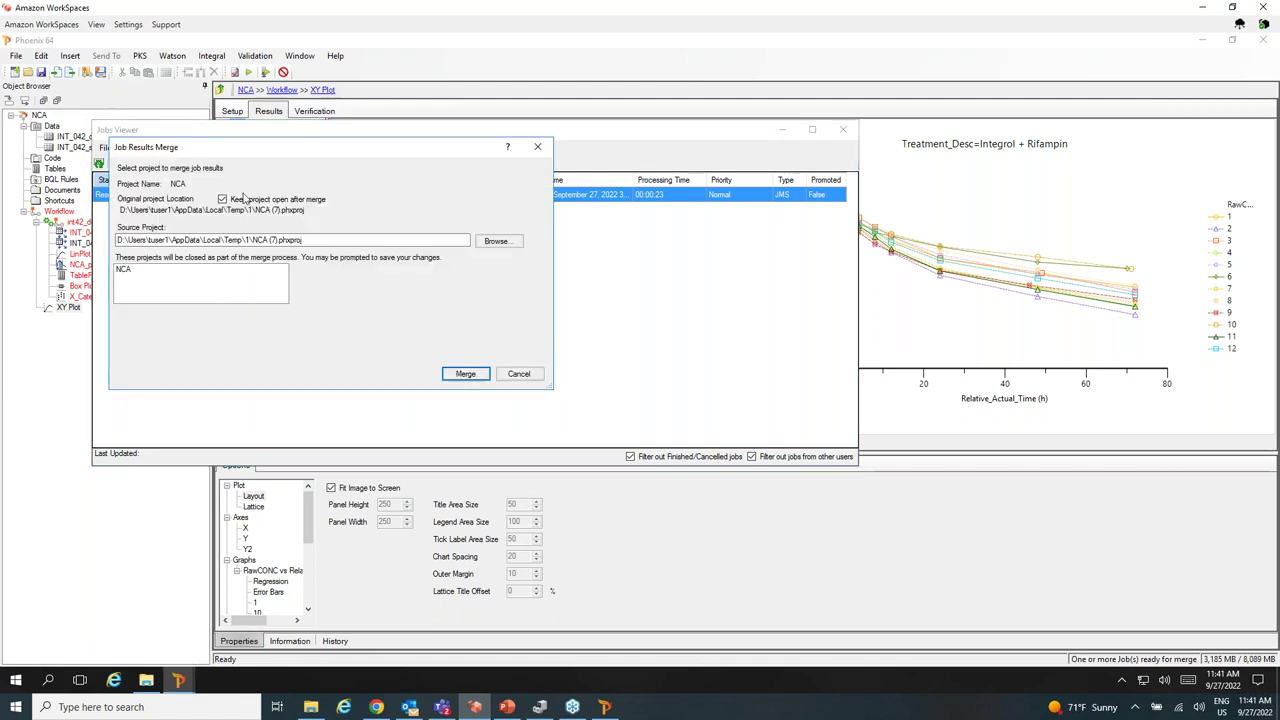
left_click(462, 373)
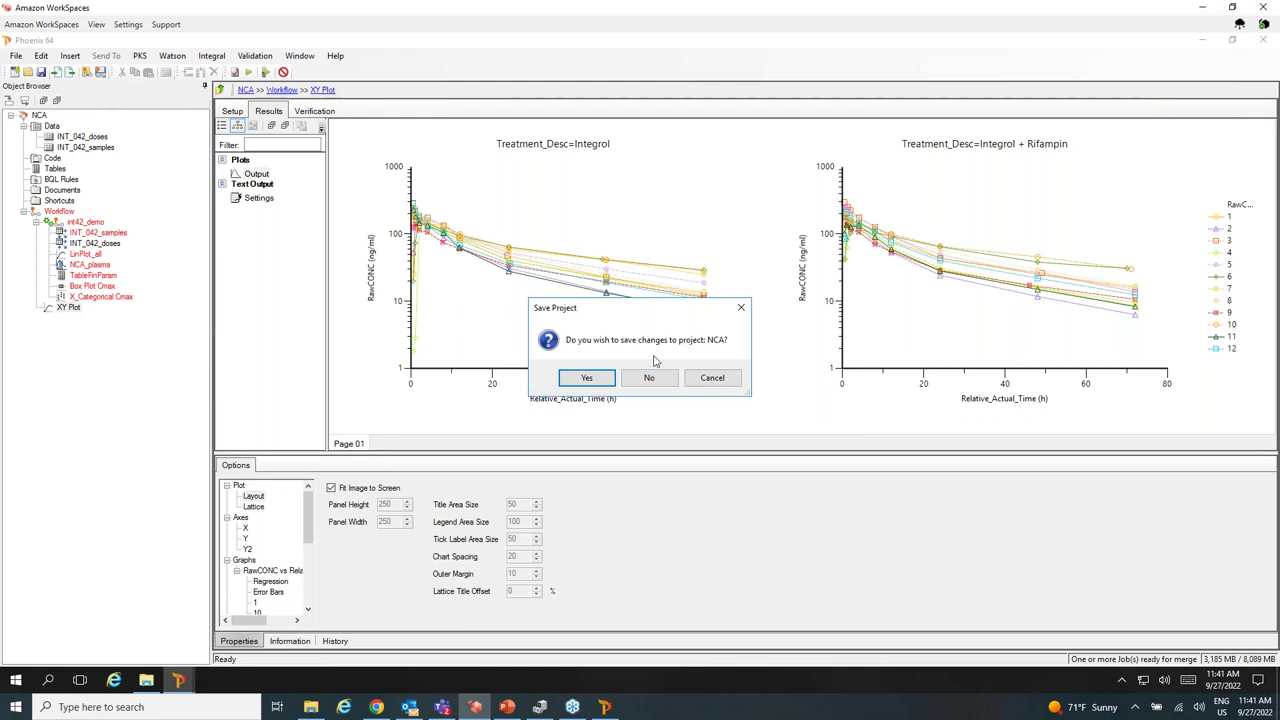
left_click(592, 377)
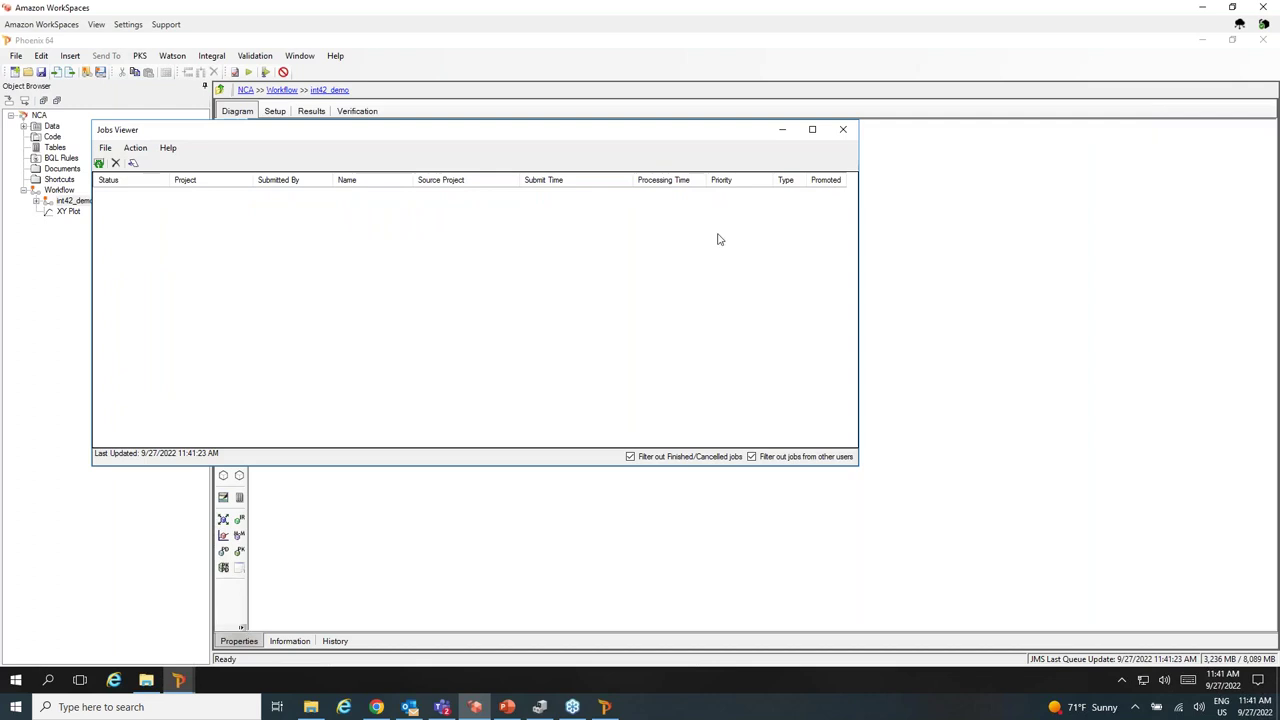
Close the leftover merge dialog and expand the int42_demo workflow to show the plot charts.
left_click(838, 132)
left_click(36, 201)
double_click(68, 286)
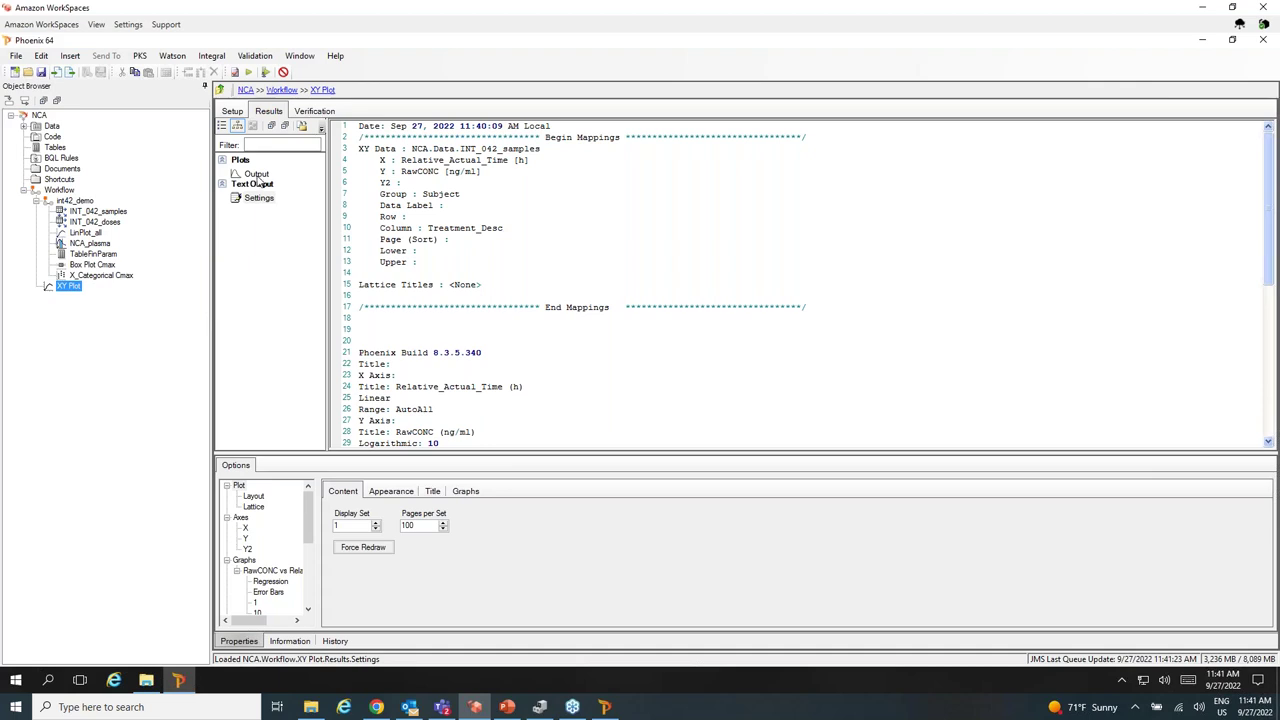
left_click(256, 175)
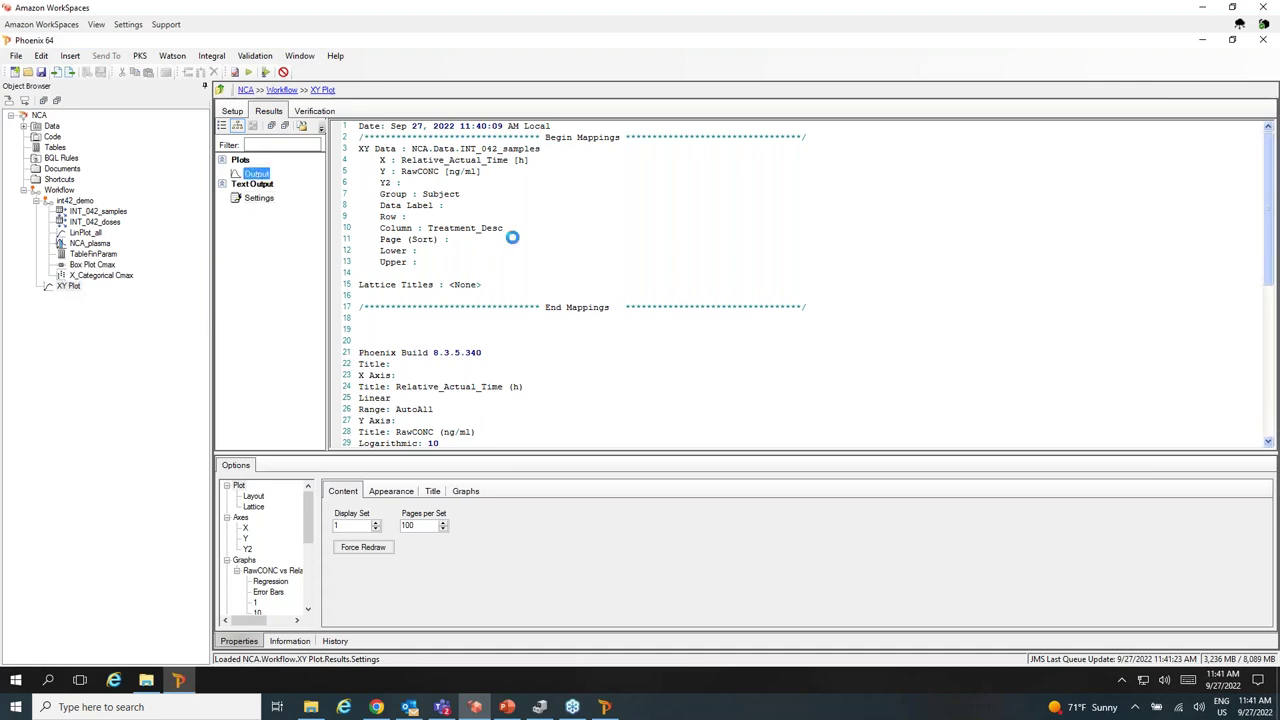
Rename the XY Plot object to 'Log Conc Plots by Treatment'.
left_click(68, 286)
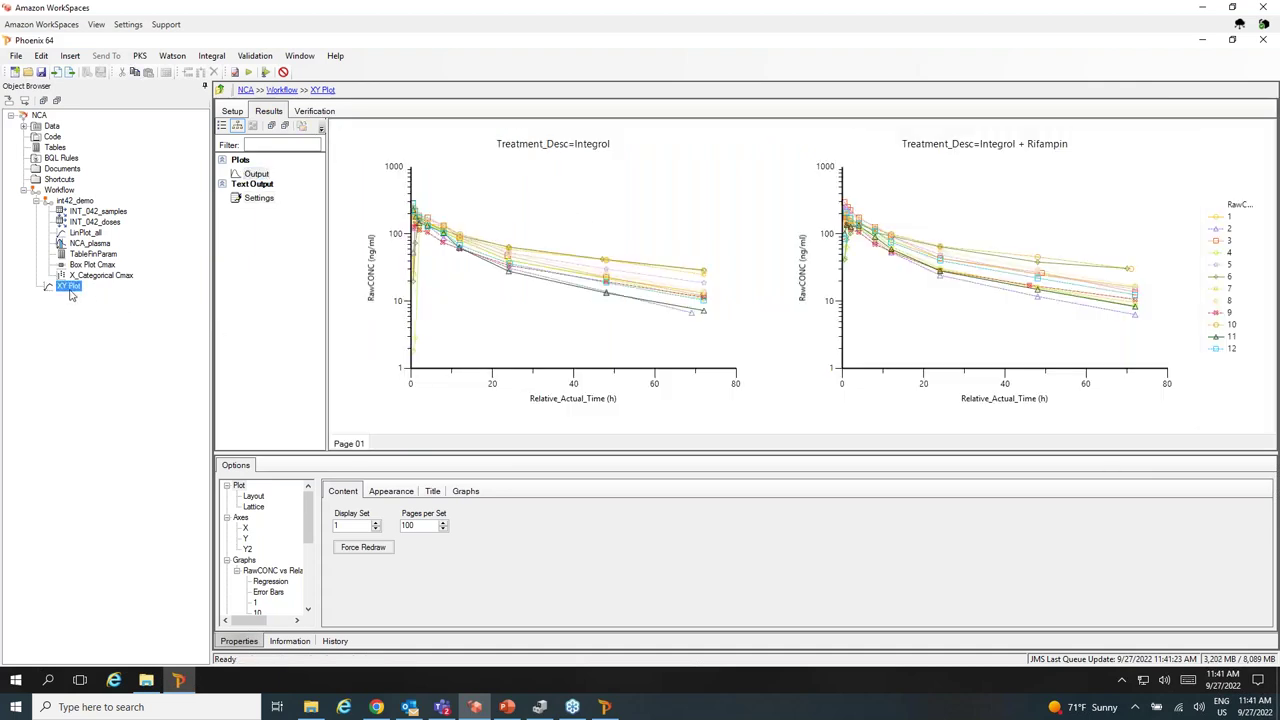
type("g Conc Plots by Treatmen")
key("Return")
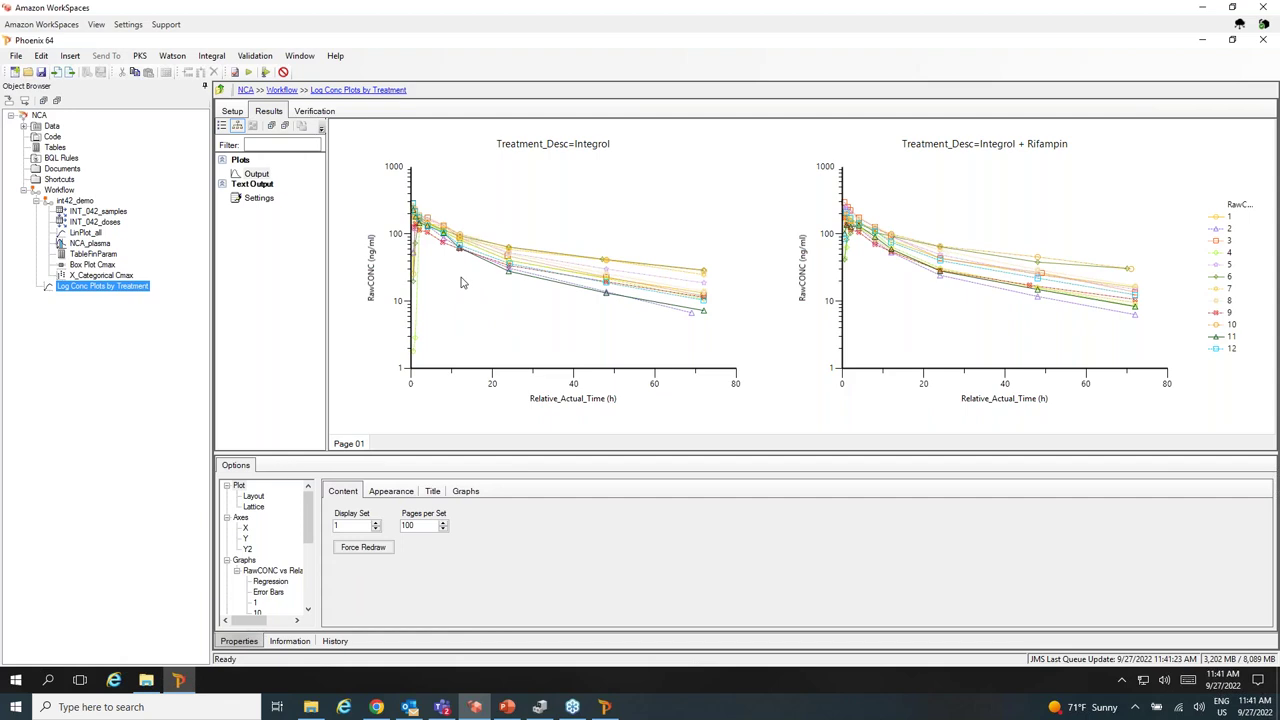
Start Save to Integral, review the savepoint's export items, dependencies and details, then advance to Confirmation.
left_click(212, 56)
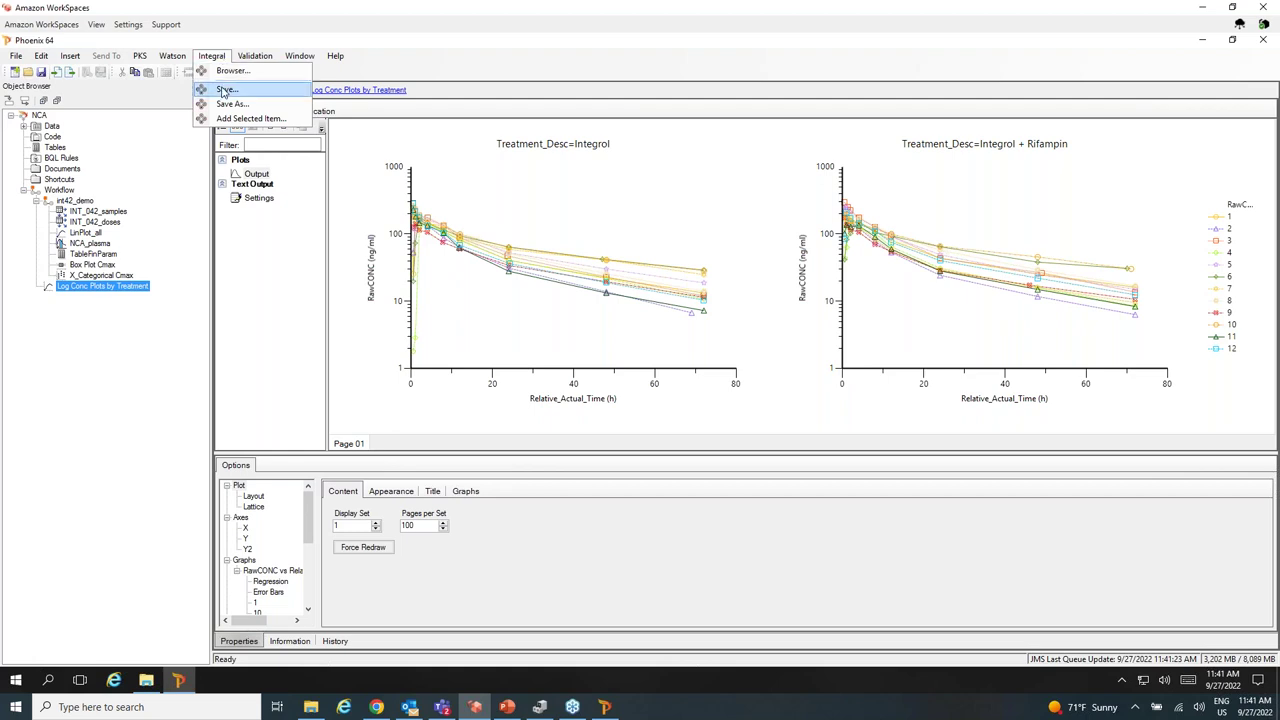
left_click(224, 89)
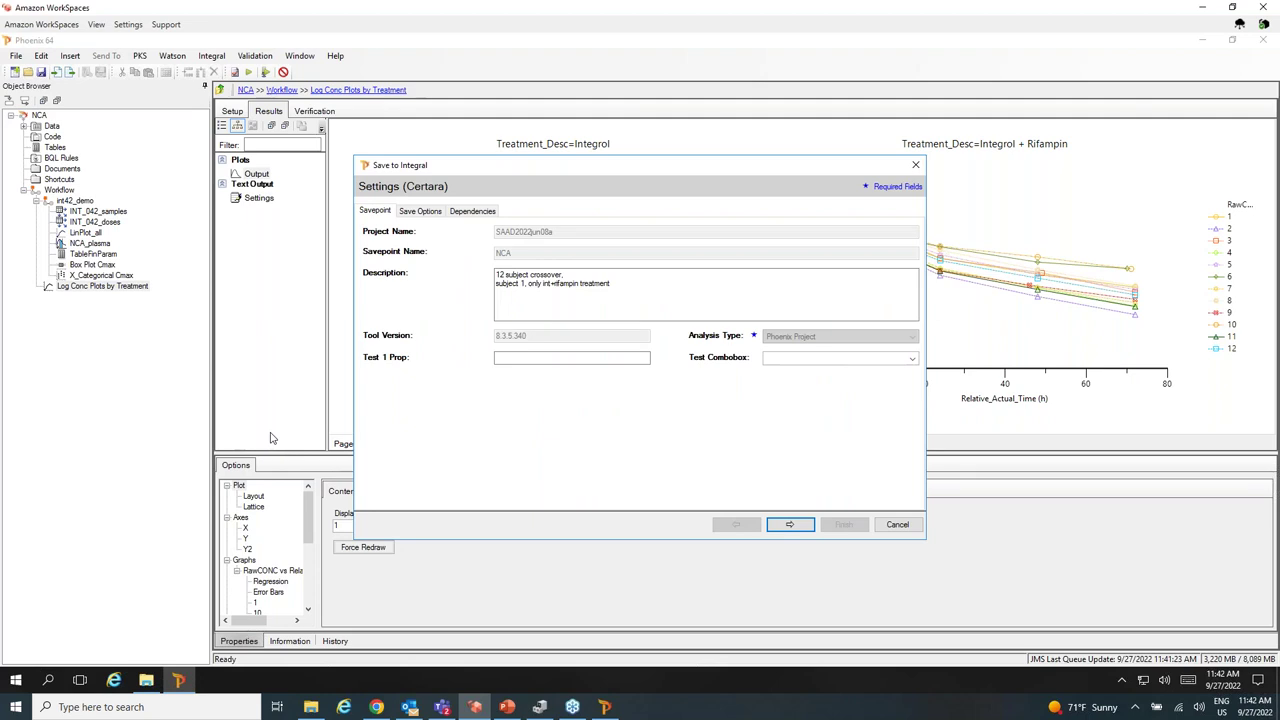
left_click(511, 278)
left_click(420, 211)
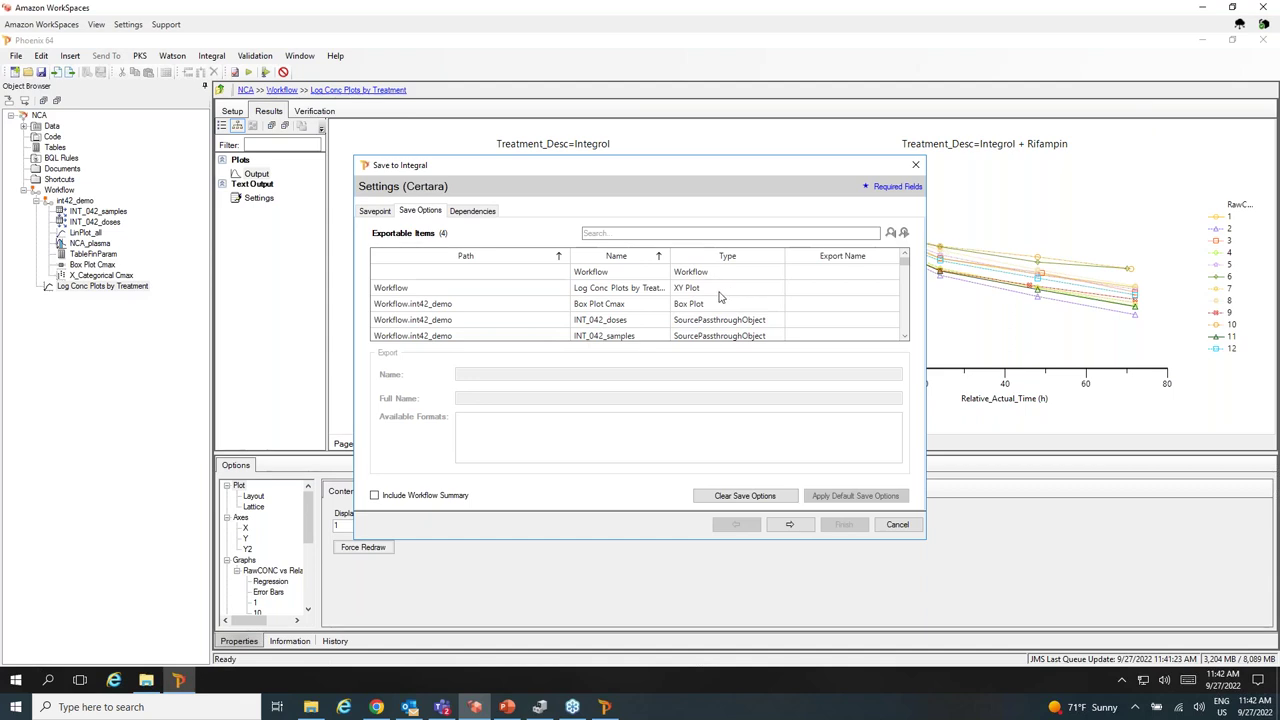
left_click(484, 216)
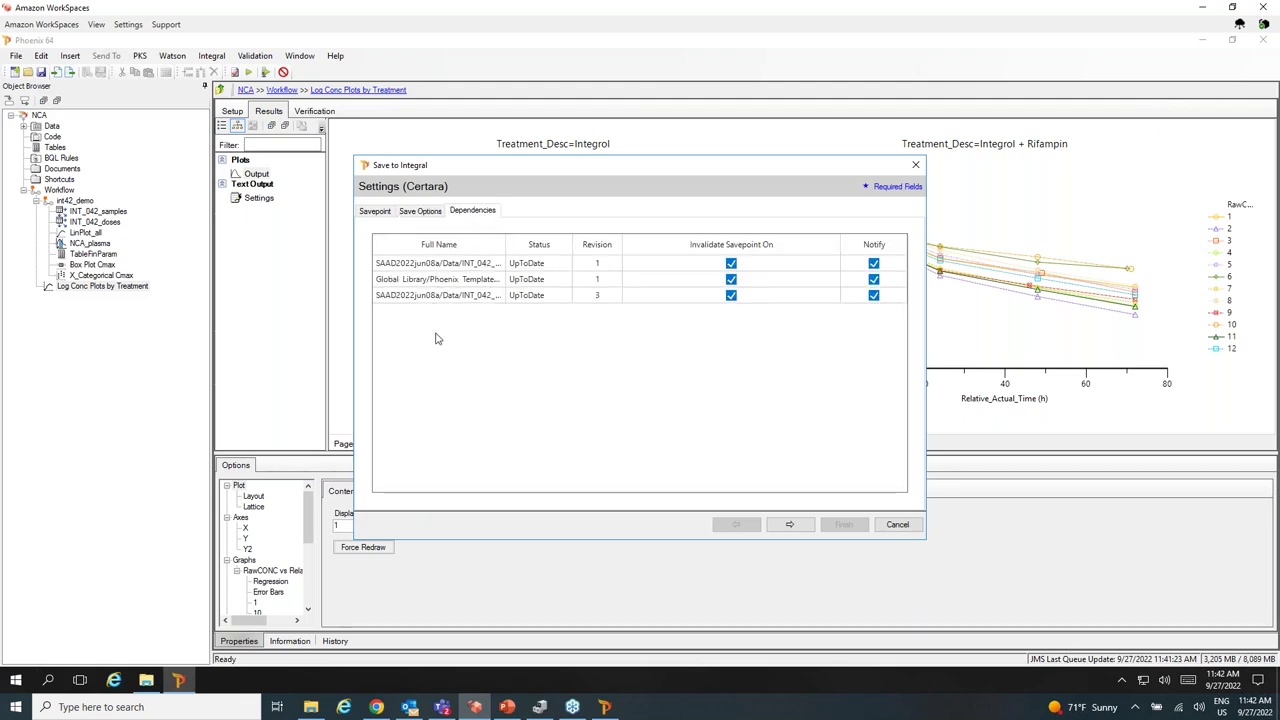
left_click(375, 212)
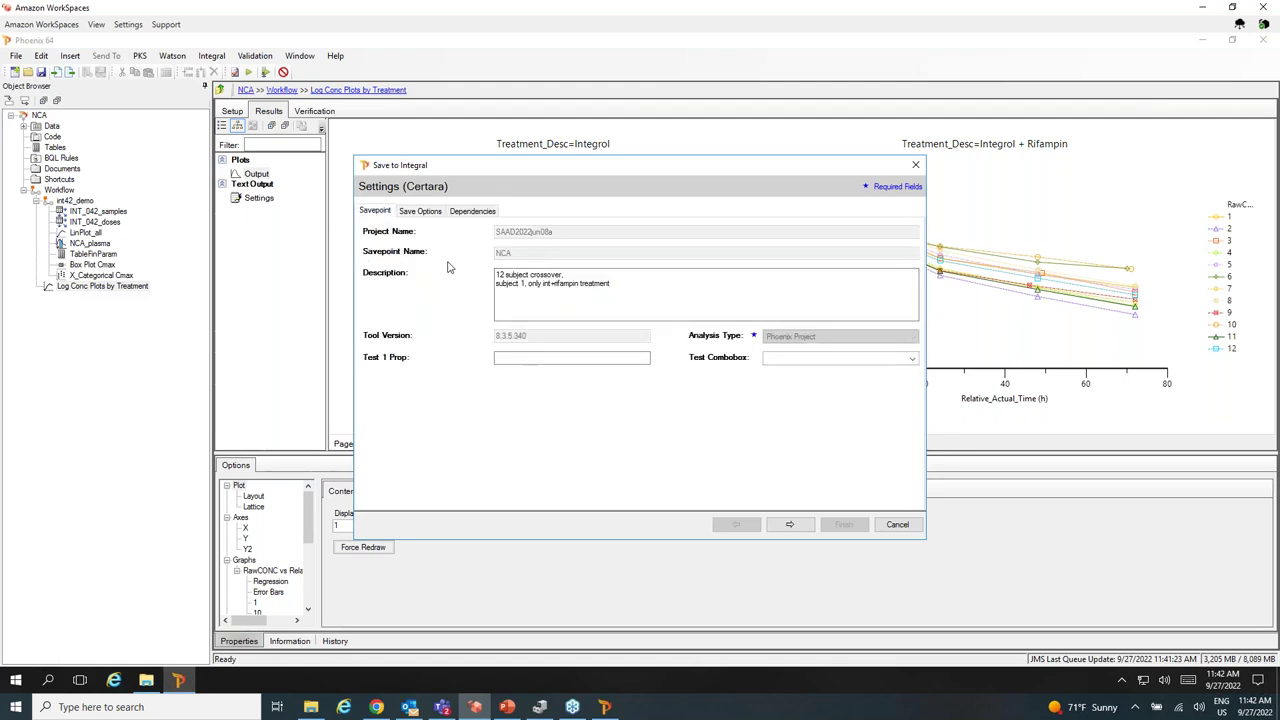
left_click(790, 526)
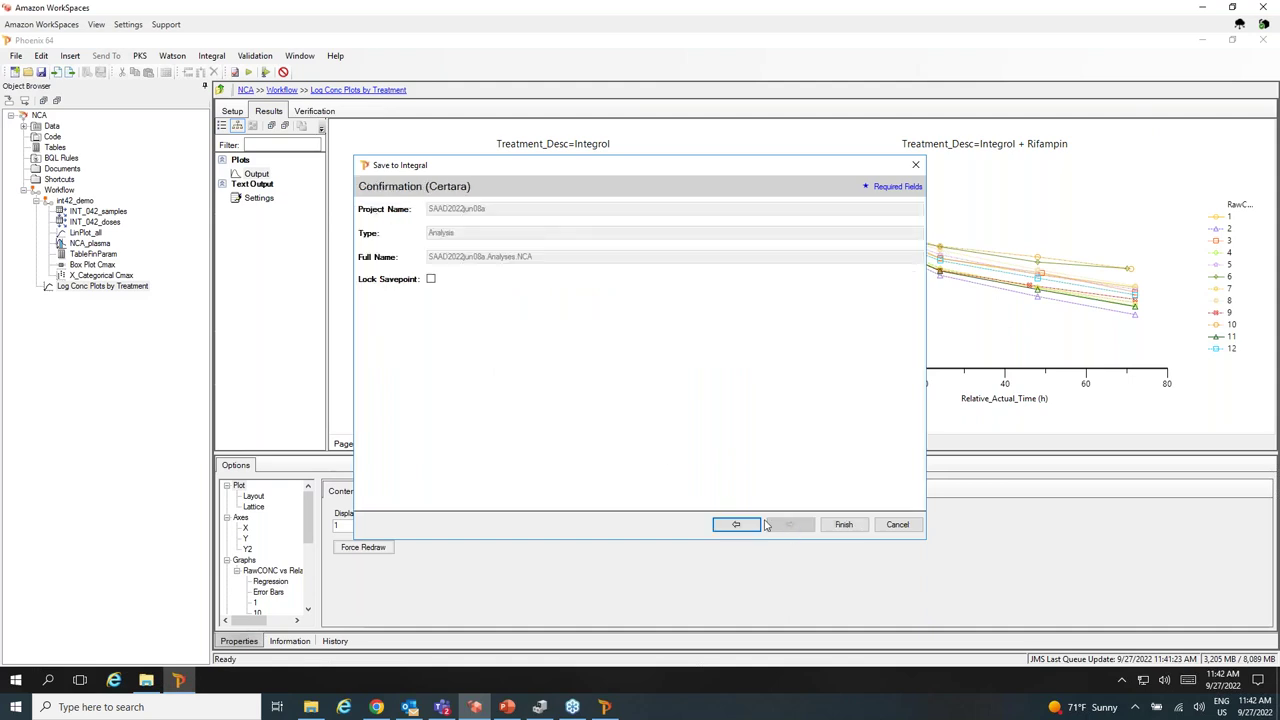
Finish the save, signing with reason 're-run workflow and add log plots' plus the account username and password.
left_click(843, 527)
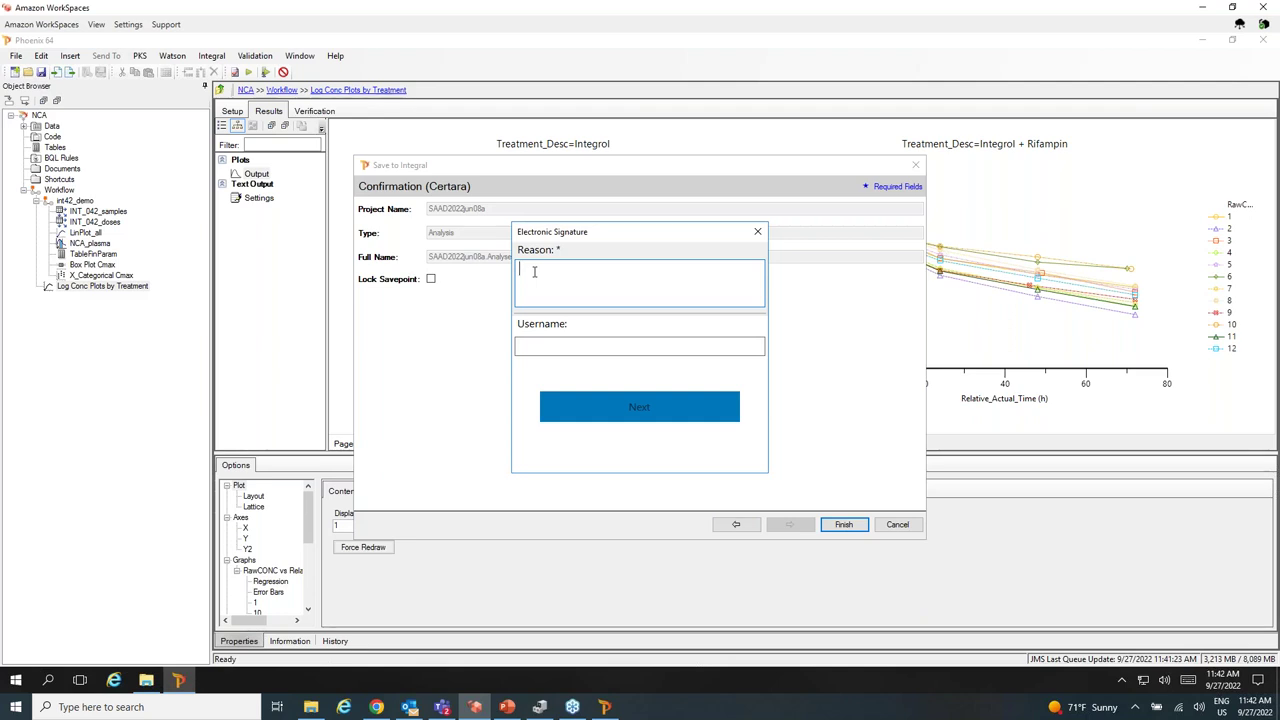
type("re-run workflow and add log plots")
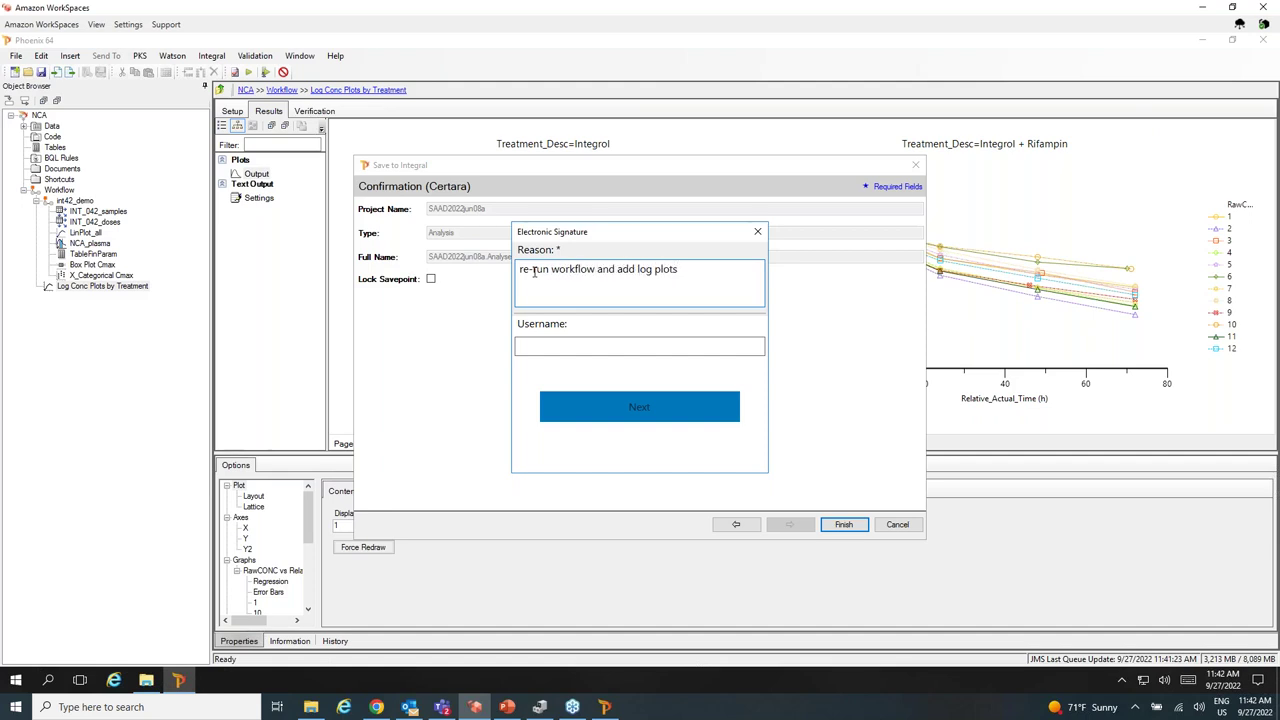
left_click(544, 351)
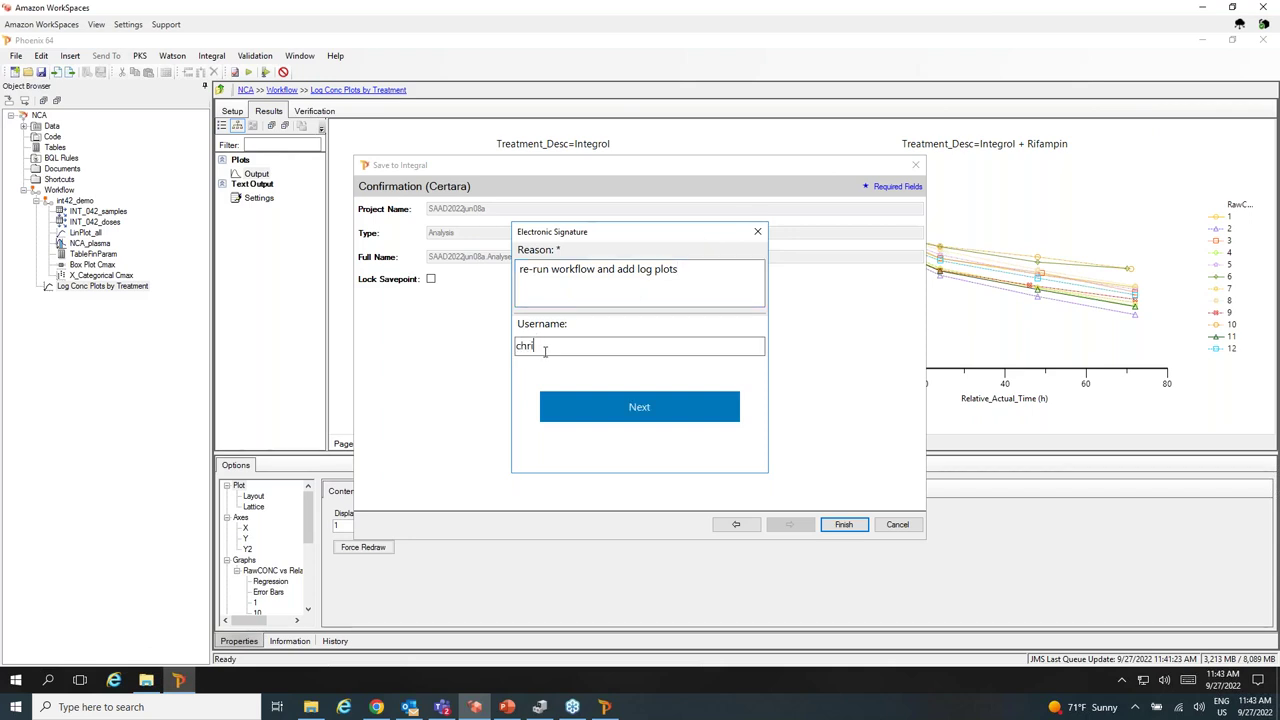
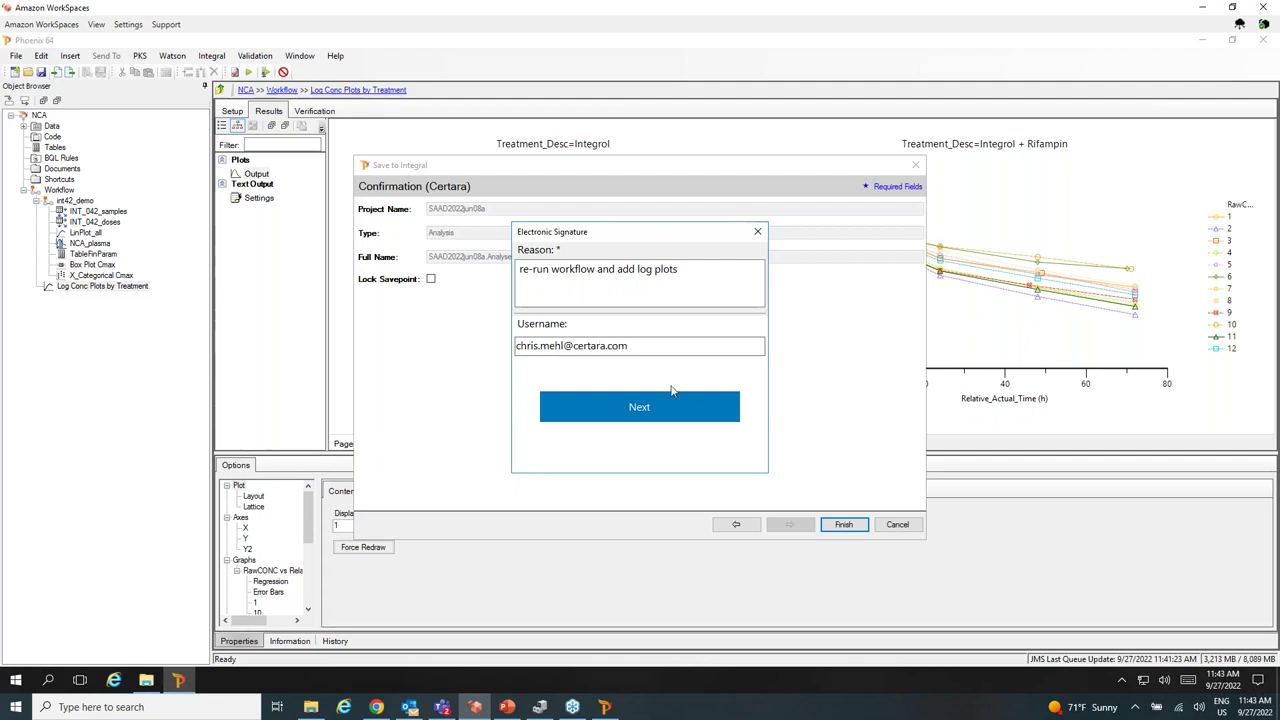
left_click(546, 406)
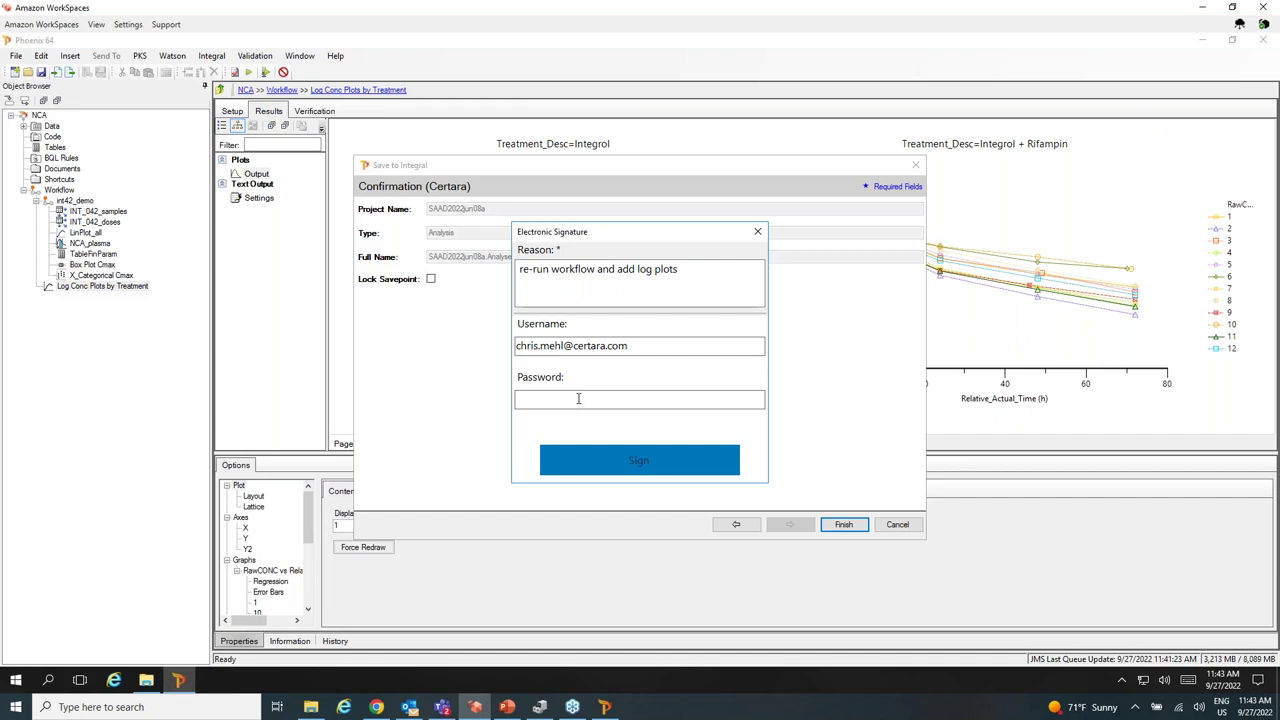
type("•••••••••••••")
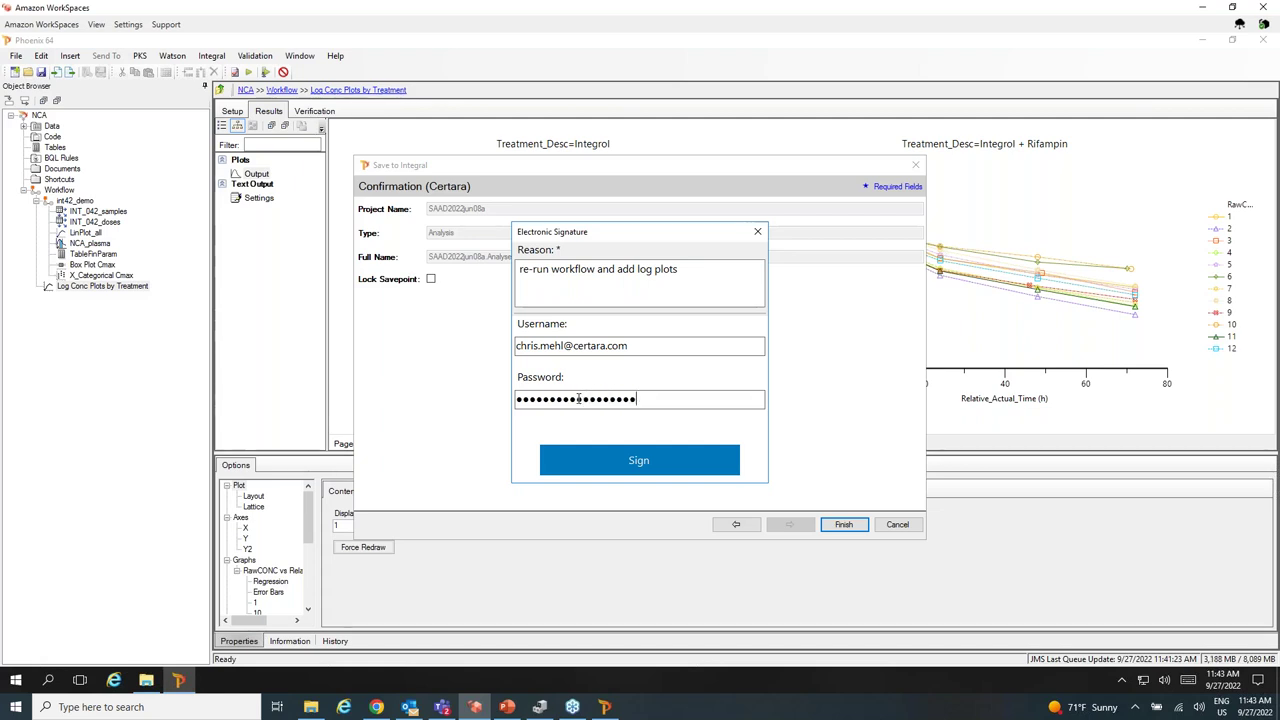
left_click(642, 462)
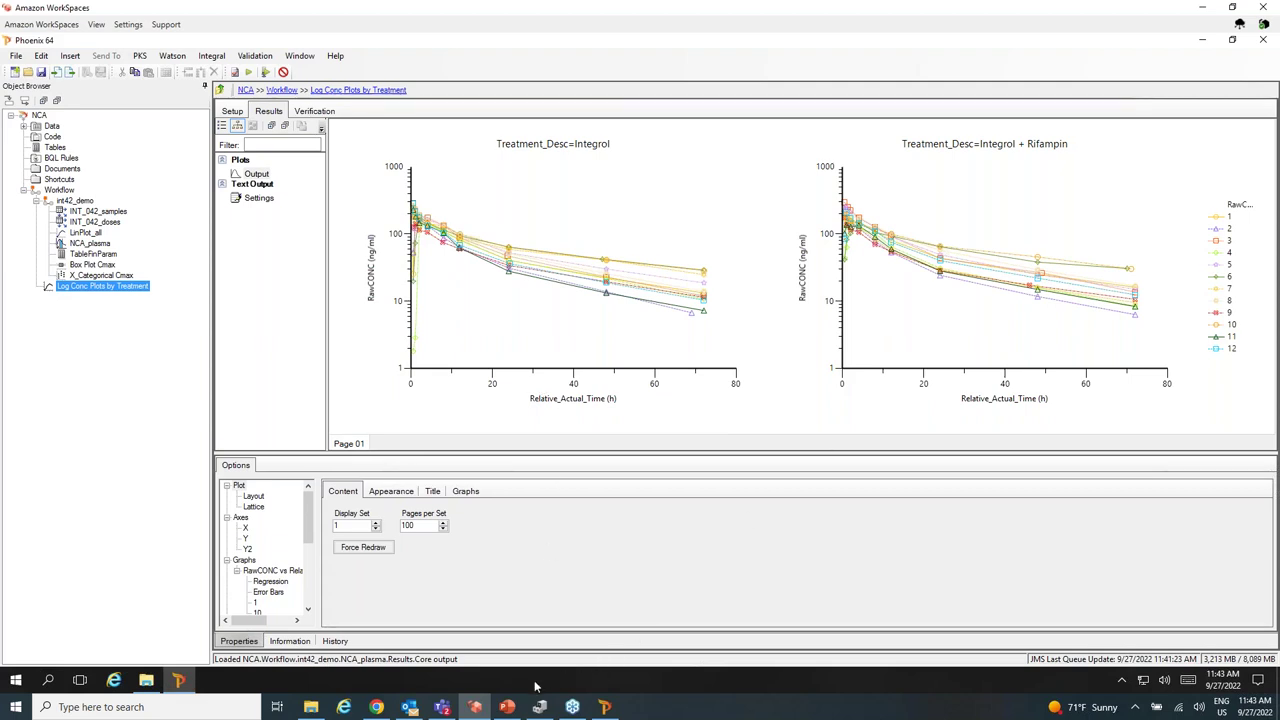
Launch Google Chrome from the Start menu and go to the Integral staging site address.
left_click(16, 680)
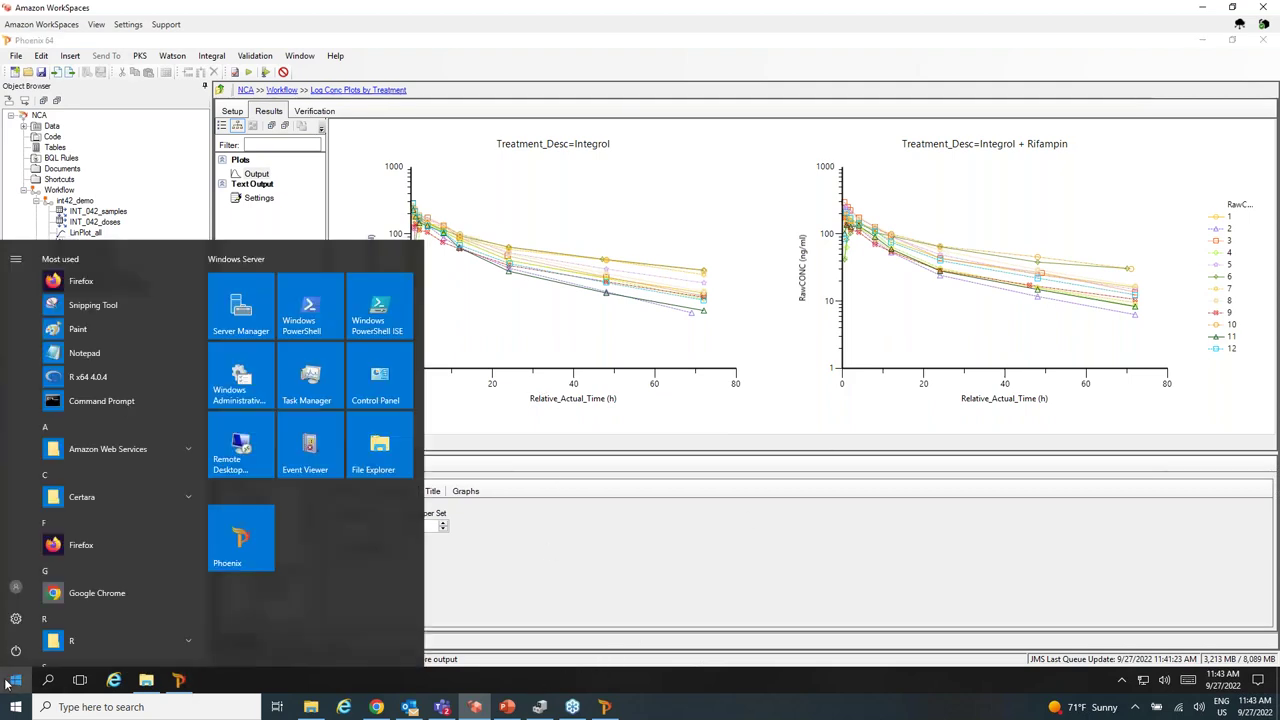
left_click(114, 594)
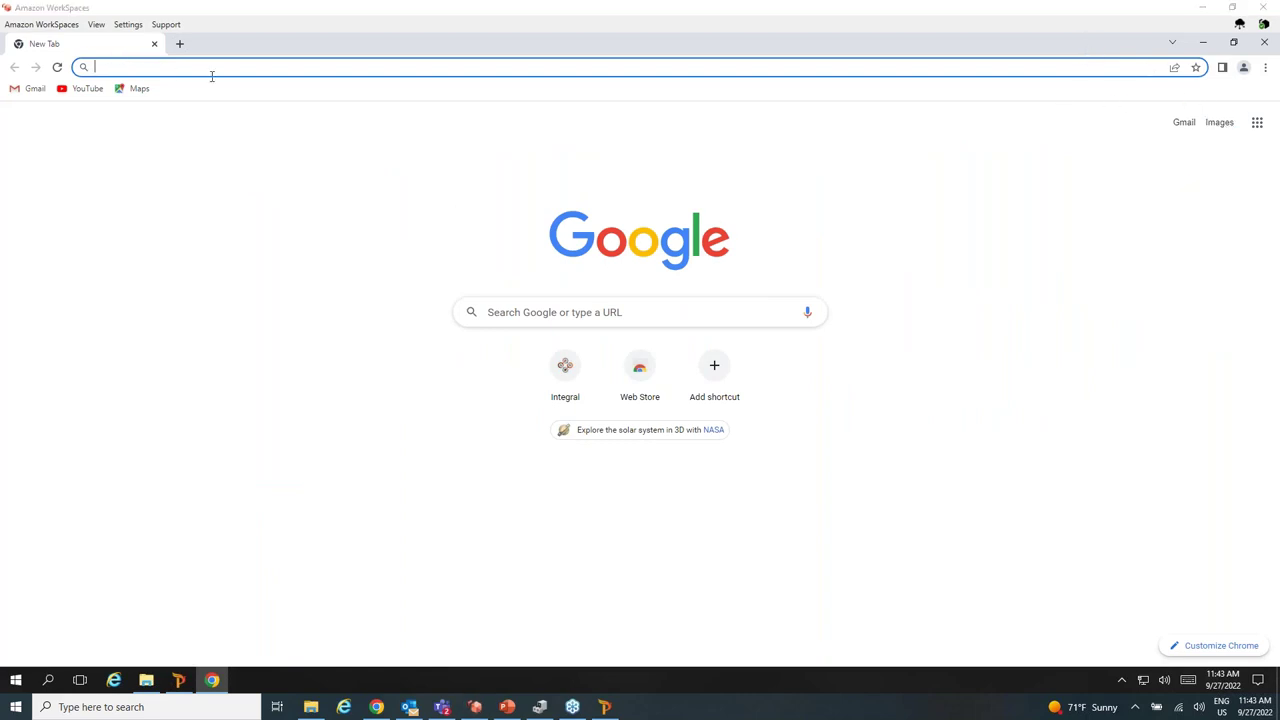
type("https://integral-staging.certara.com")
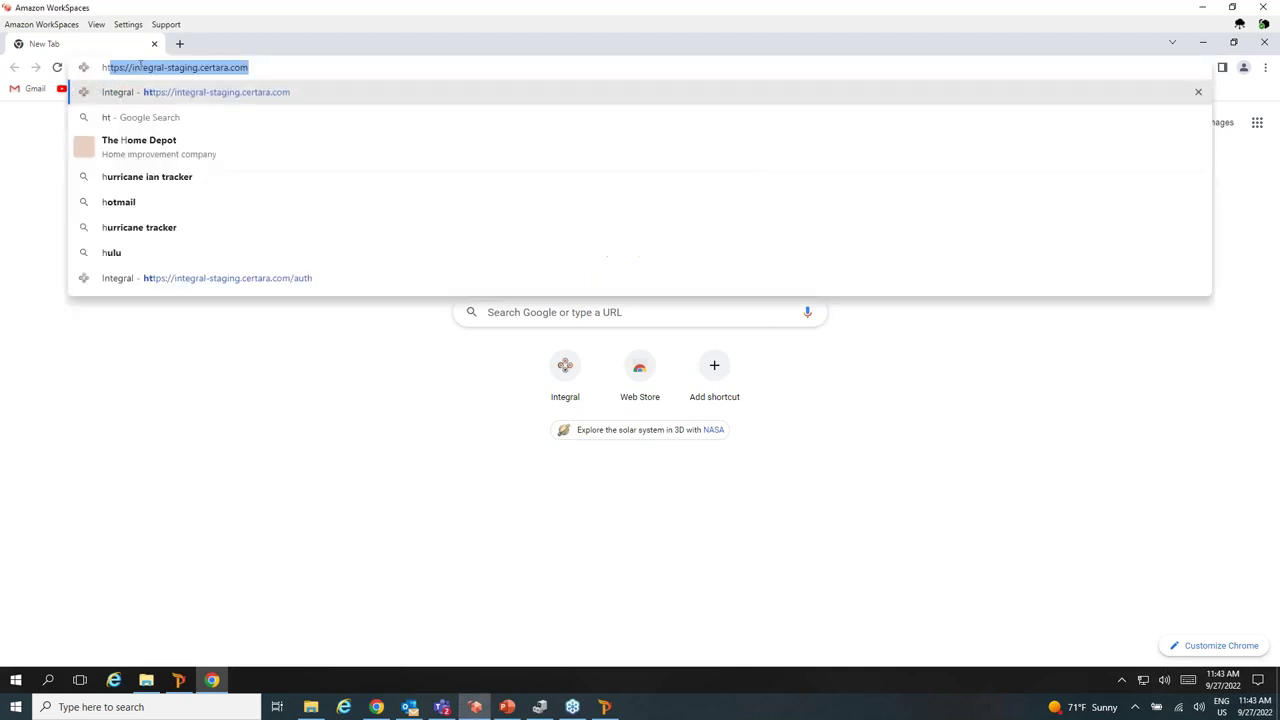
key("Return")
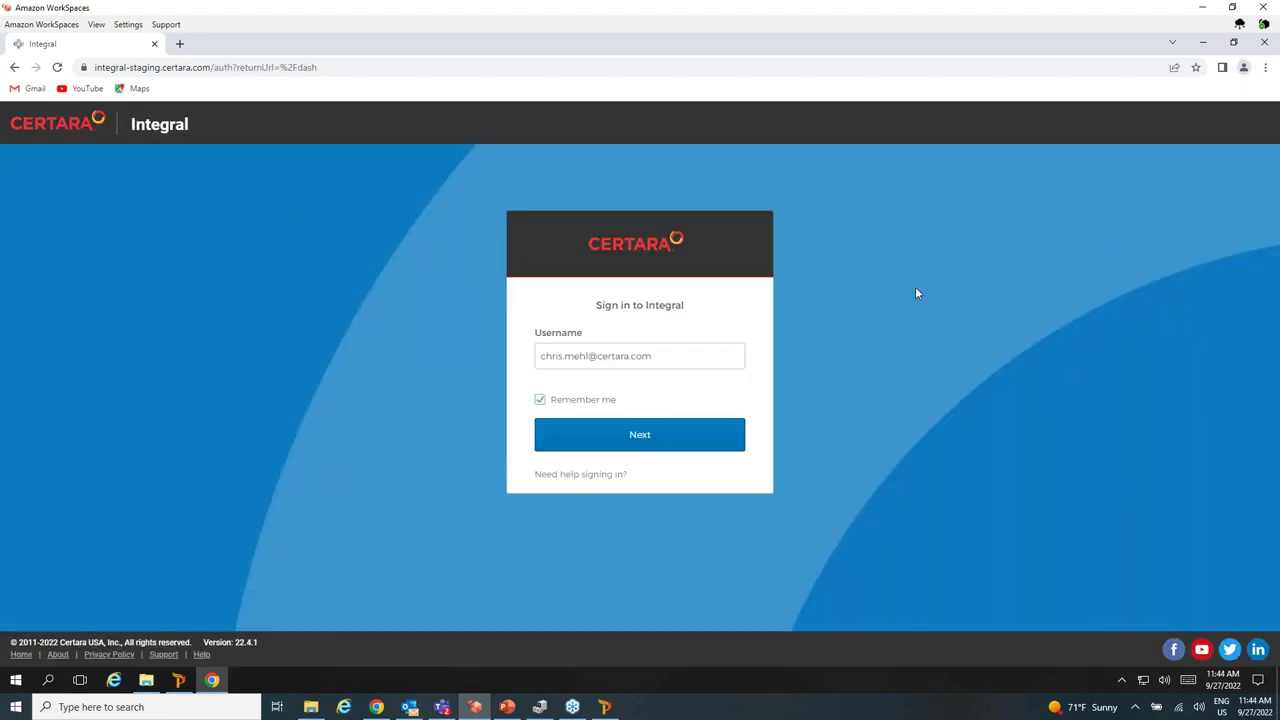
Sign in to Integral with the account password, re-entering it after the first attempt fails.
left_click(666, 434)
left_click(586, 405)
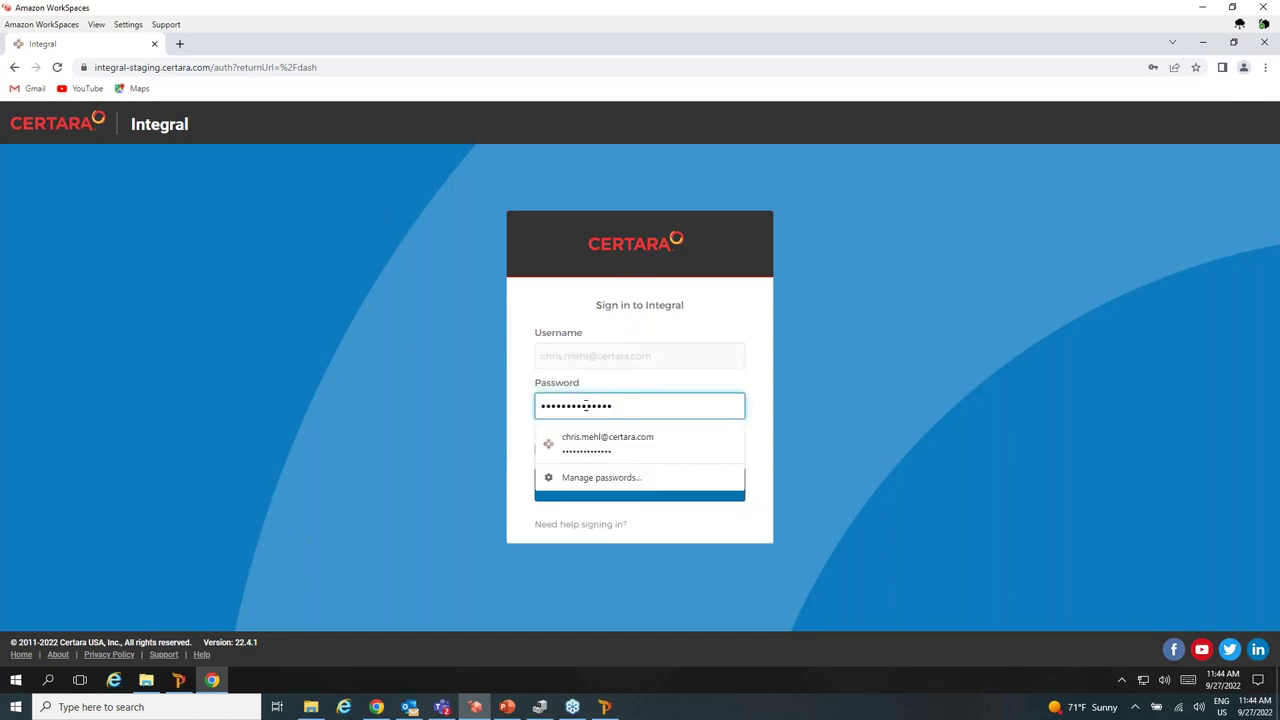
left_click(741, 299)
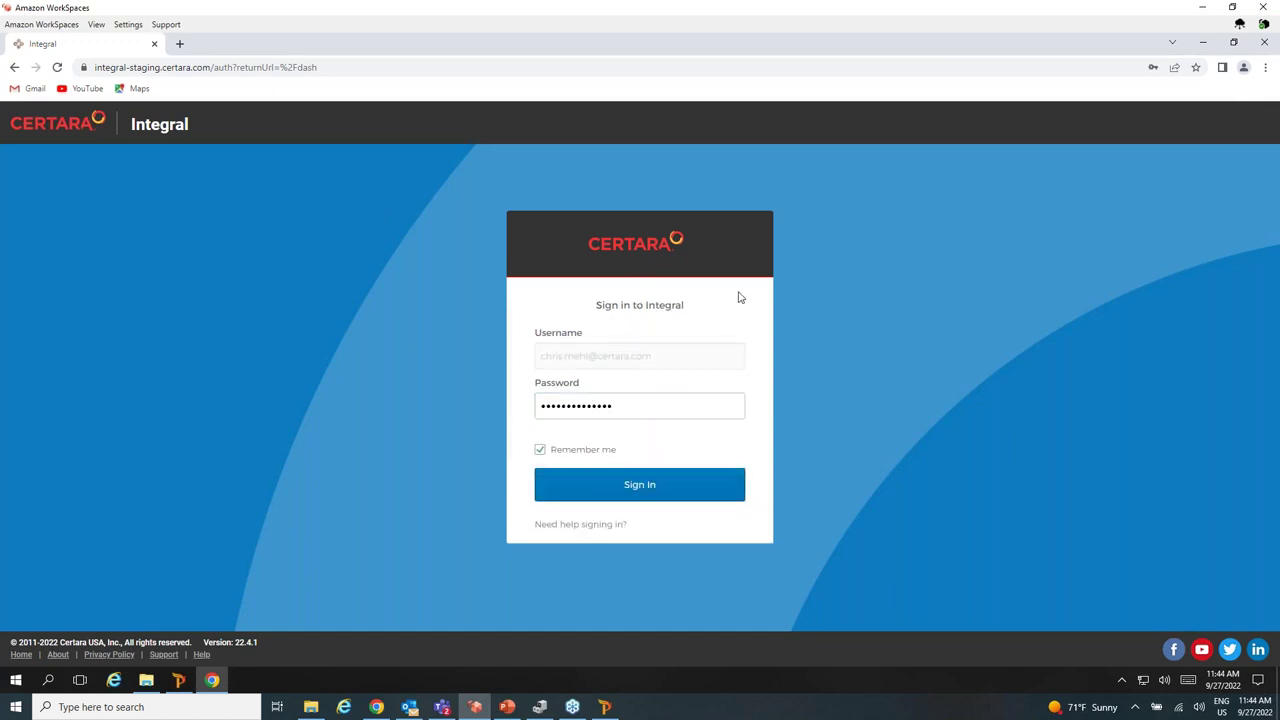
left_click(654, 484)
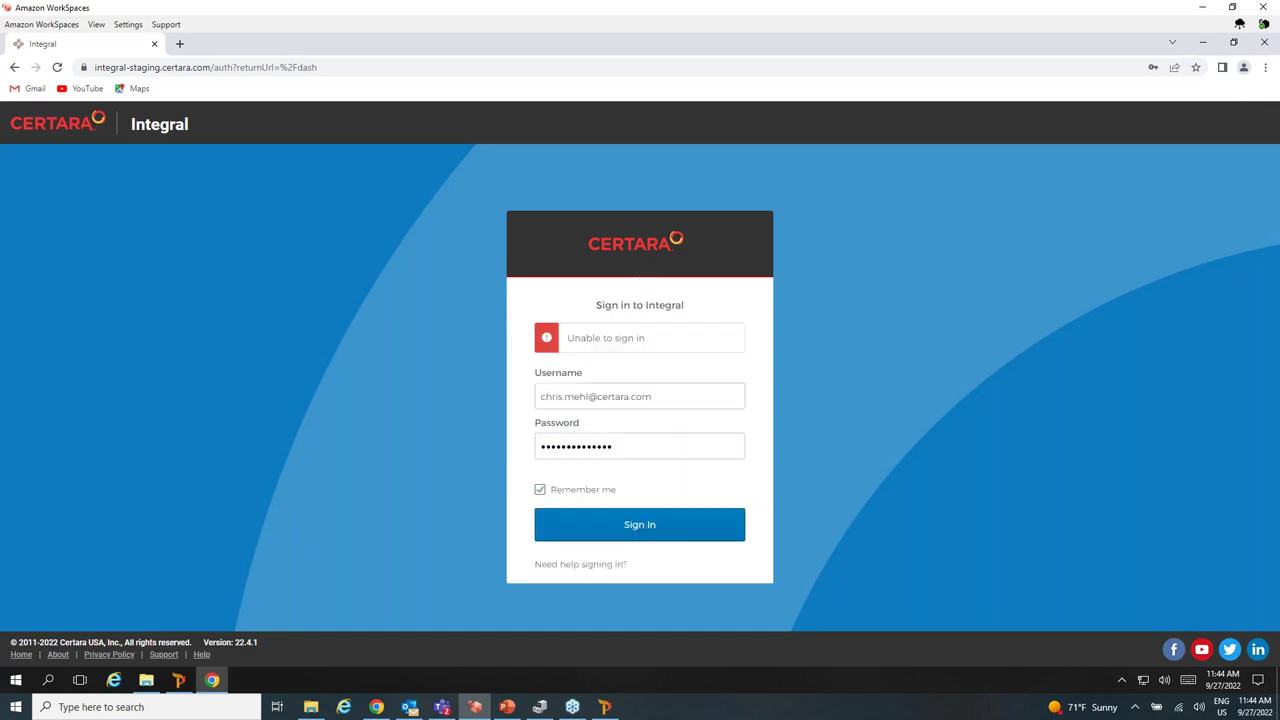
left_click(650, 446)
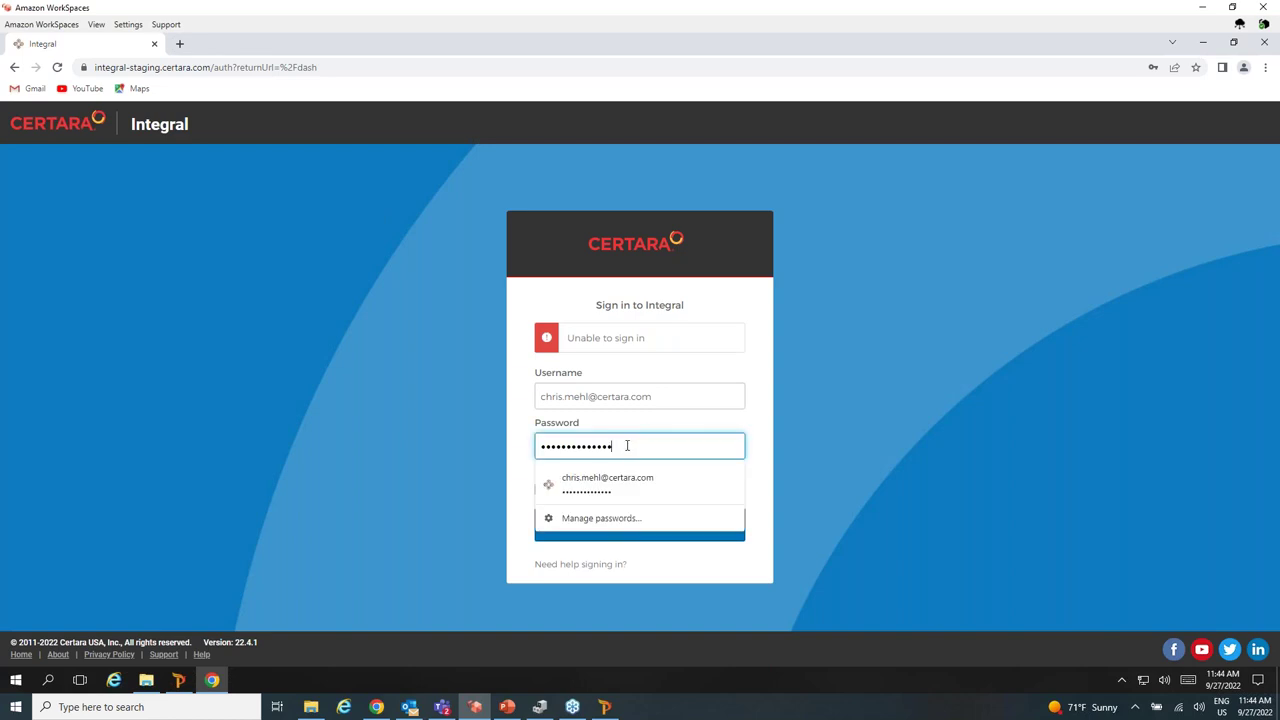
type("1")
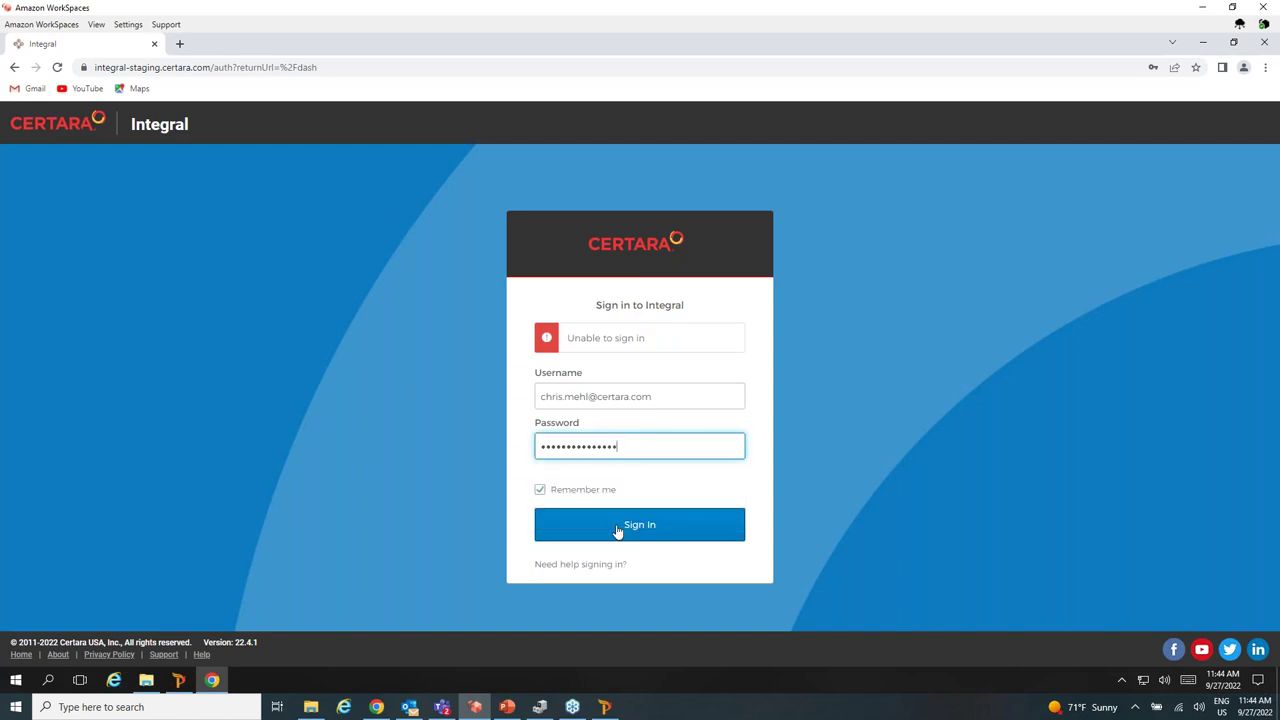
left_click(620, 529)
left_click_drag(638, 449, 452, 449)
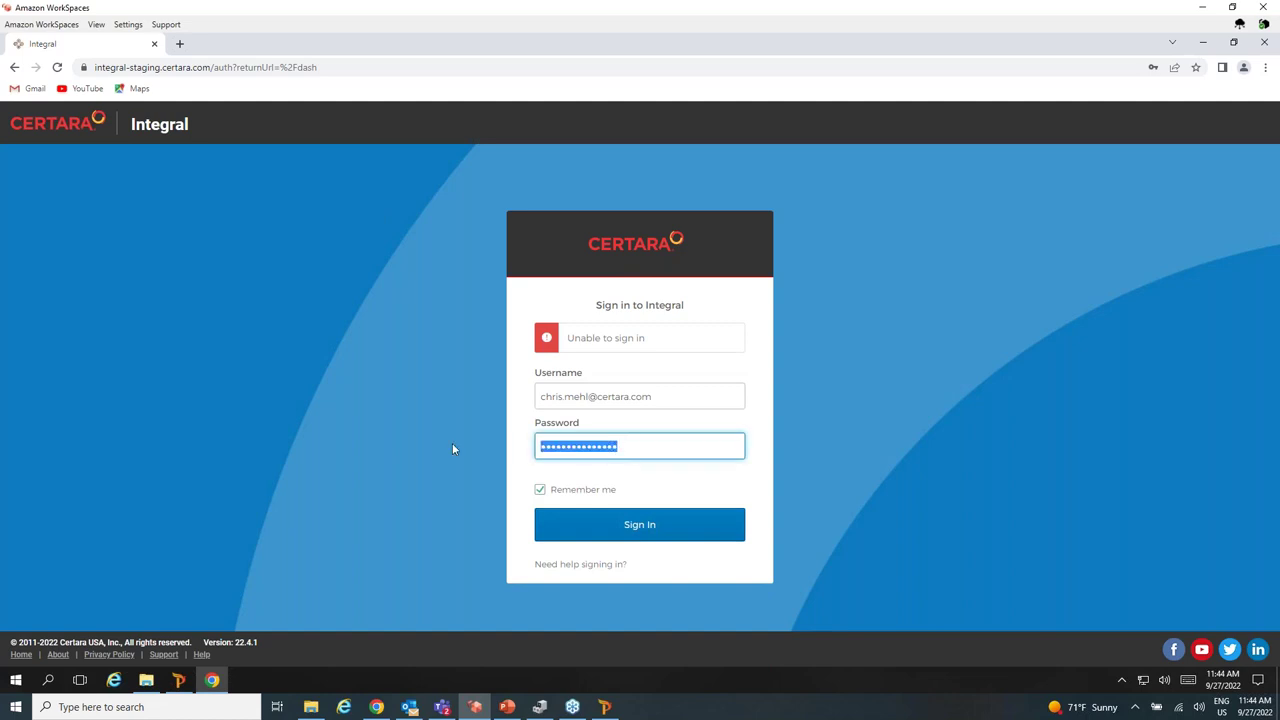
type("••••••")
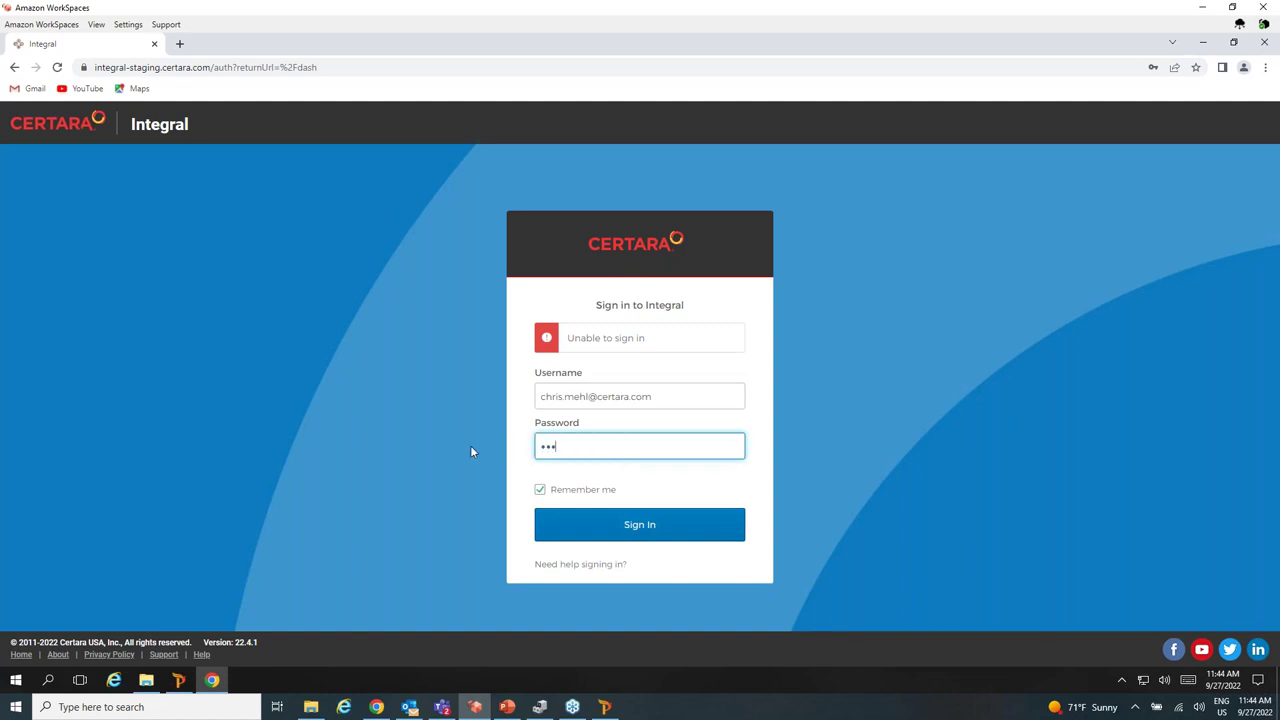
type("••••••••••••")
left_click(648, 521)
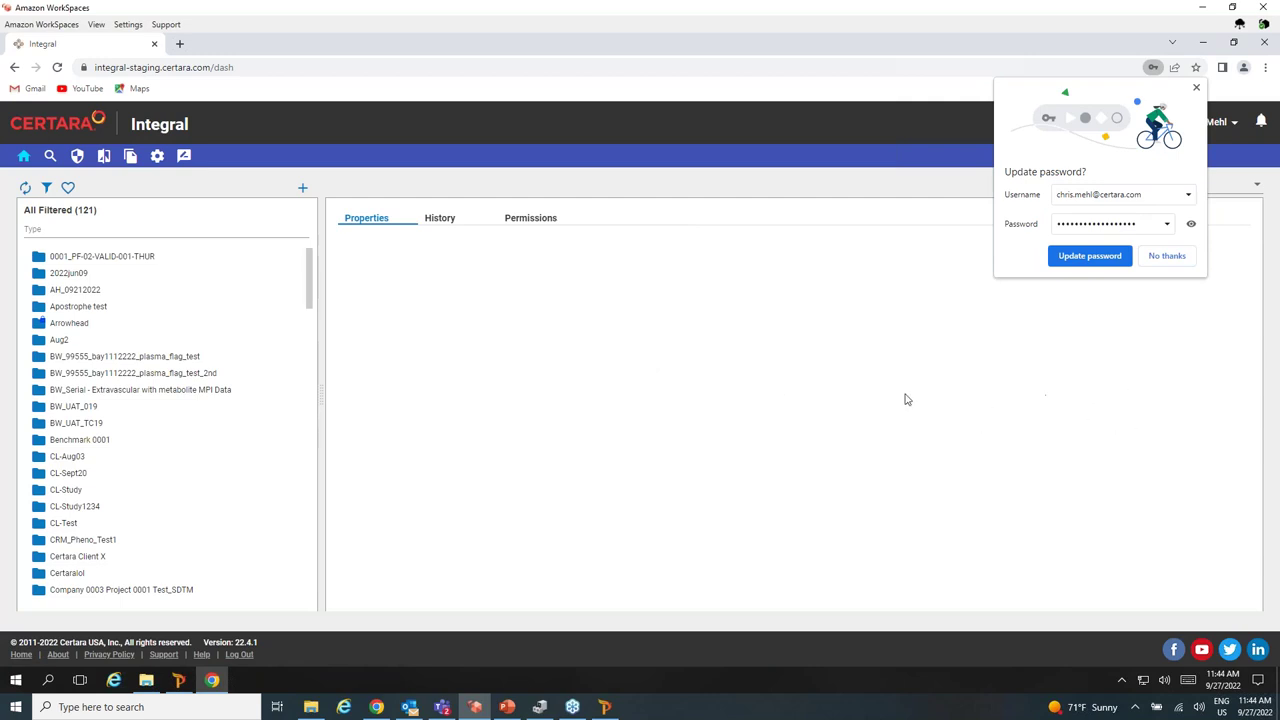
Decline the password update and browse SAAD2022jun08a > Analyses > NCA to NCA.phxproj's properties.
left_click(1176, 262)
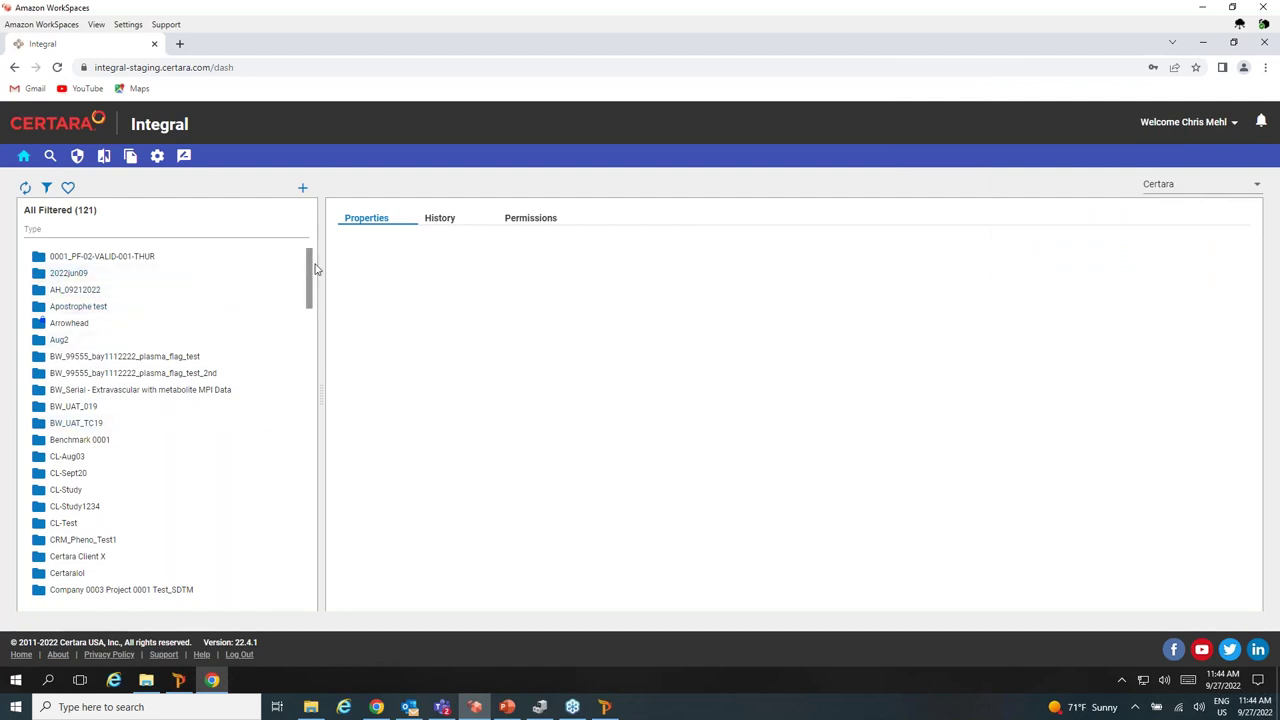
left_click_drag(310, 270, 289, 509)
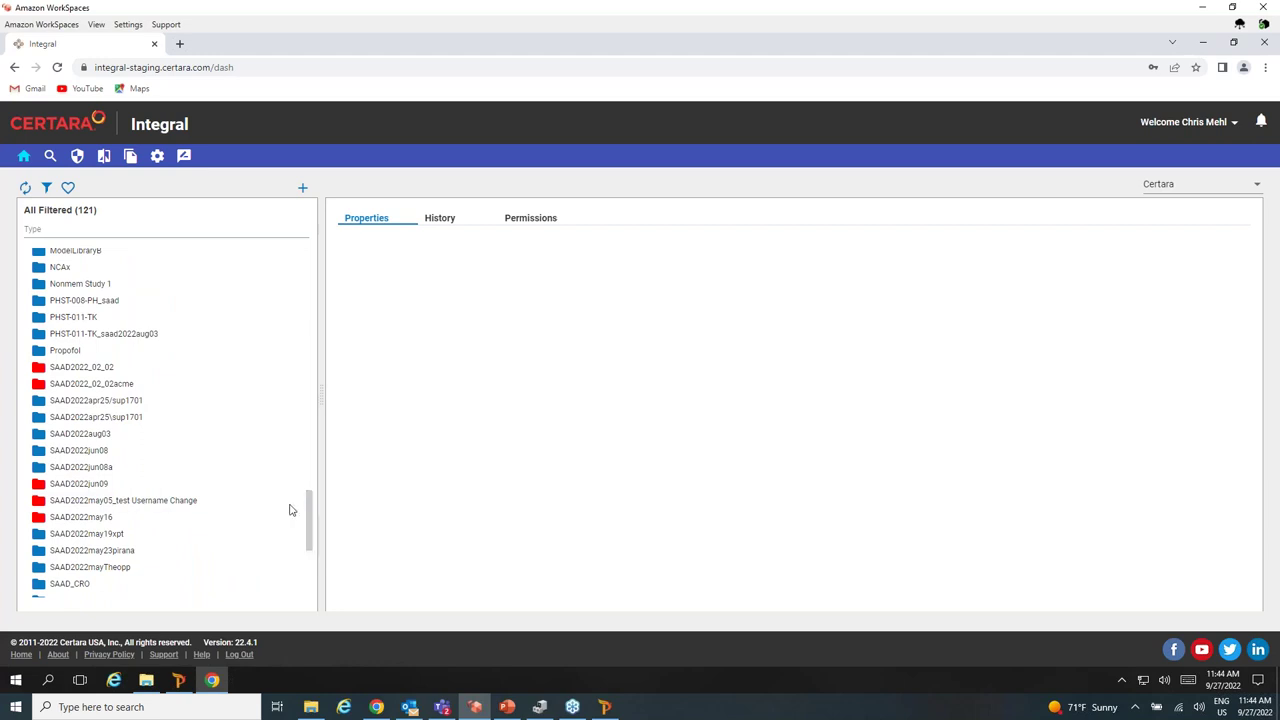
left_click(104, 472)
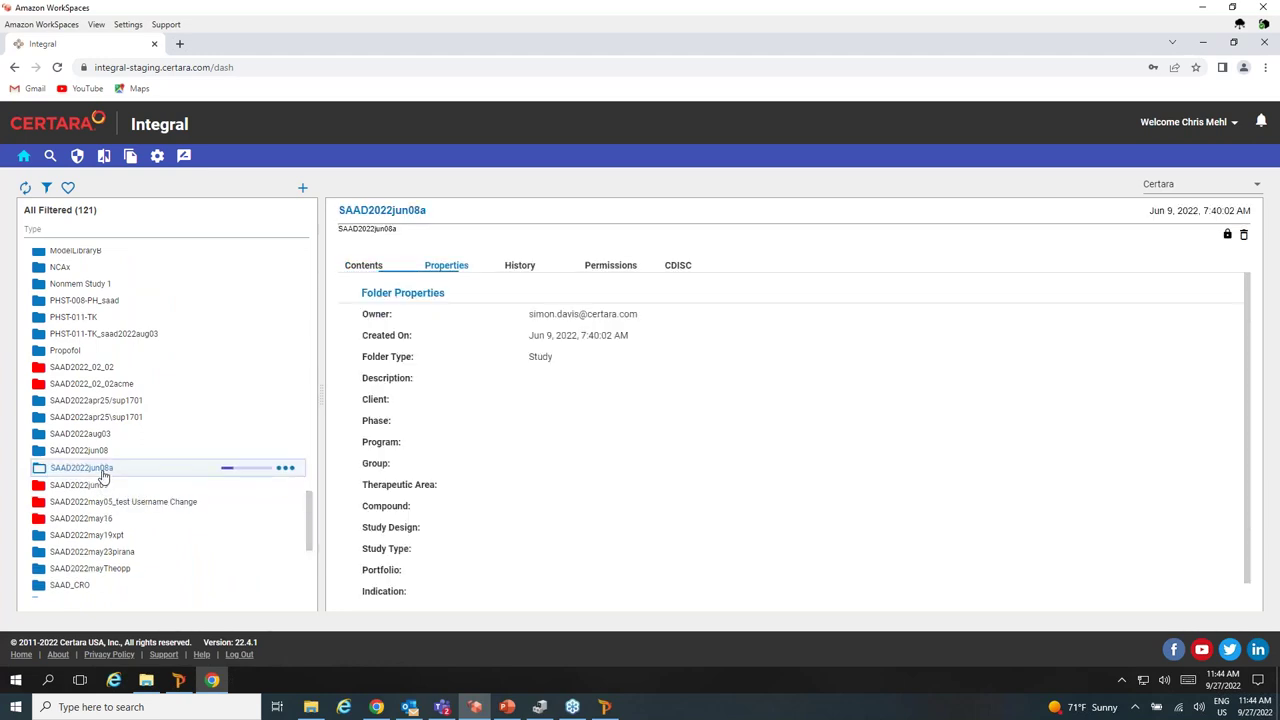
left_click(90, 485)
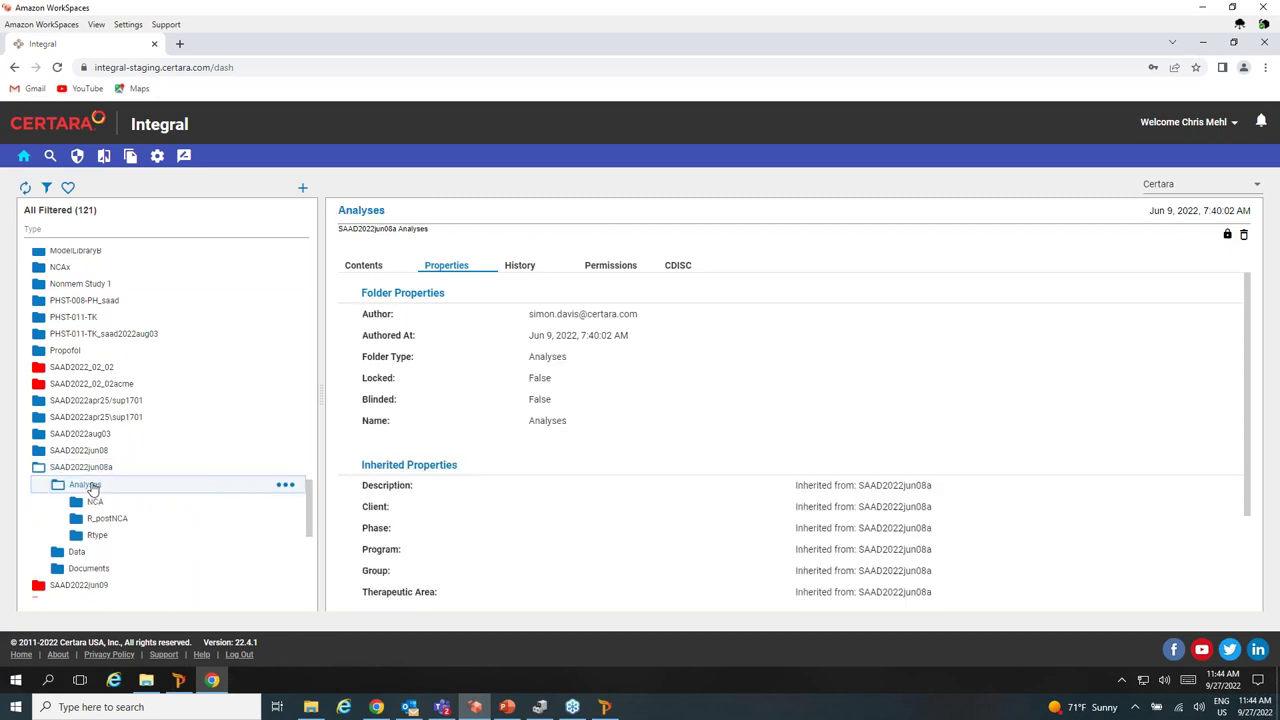
left_click(94, 503)
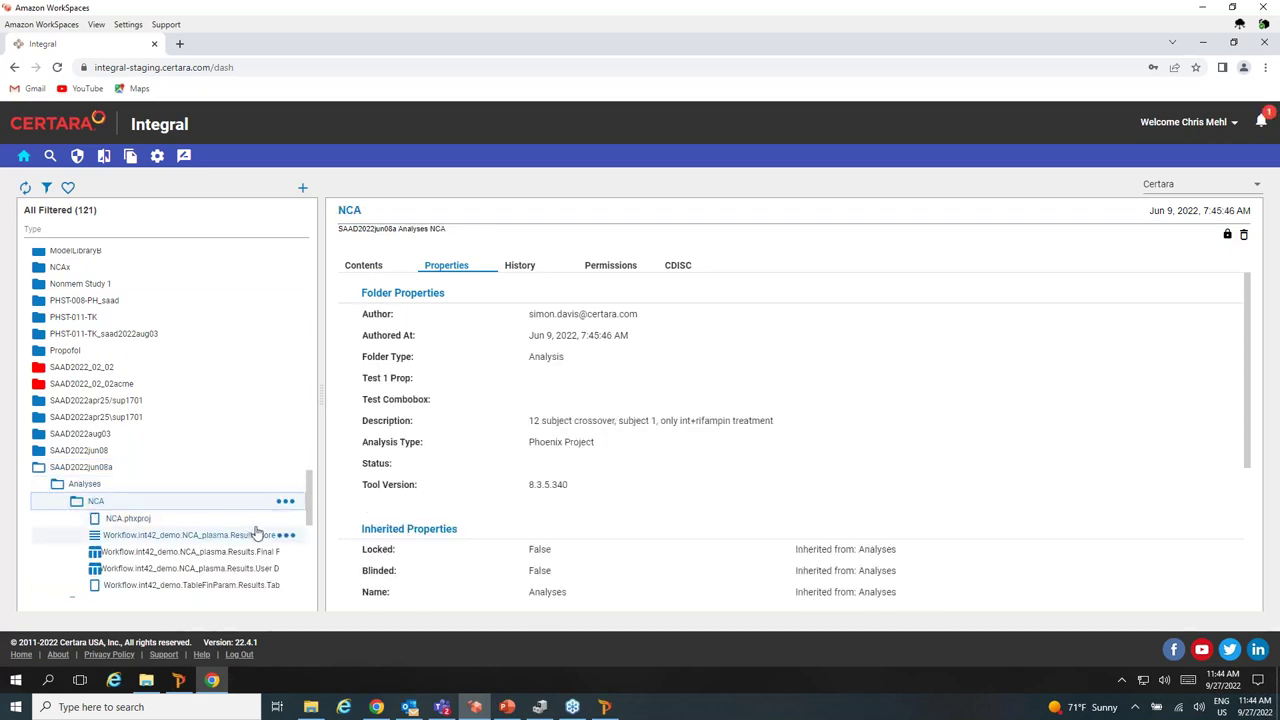
left_click(160, 521)
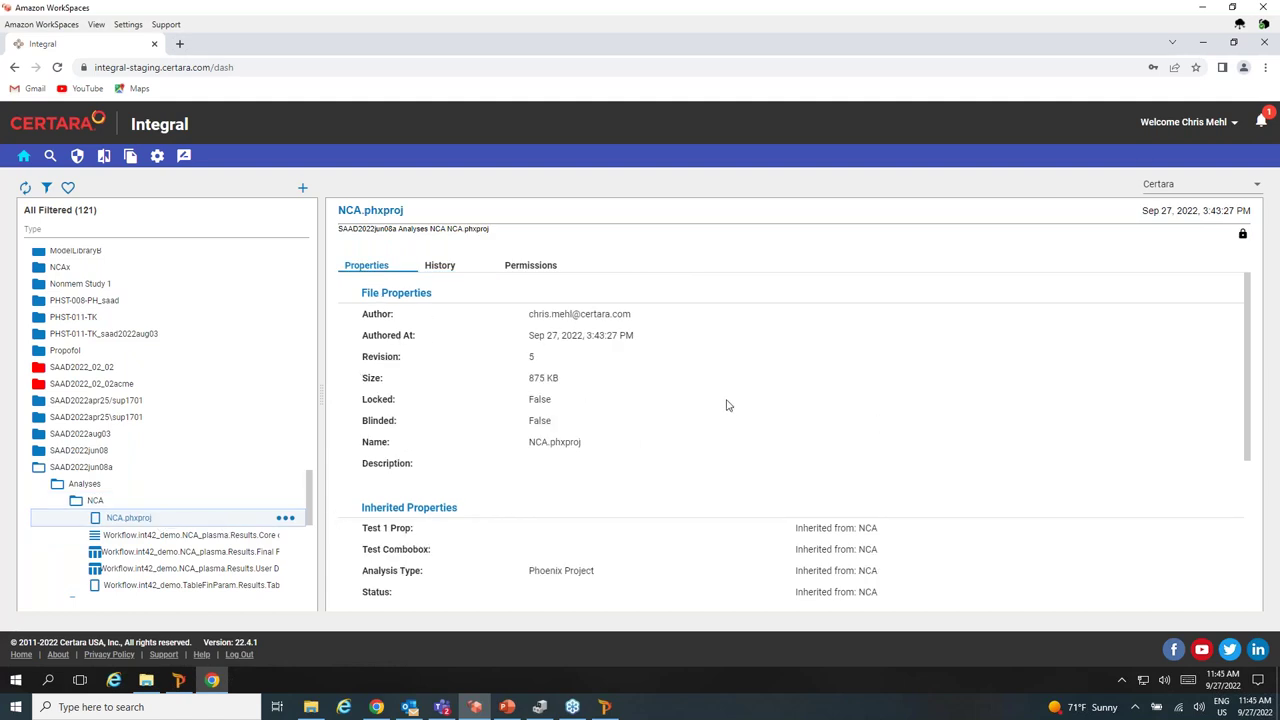
Scroll through NCA.phxproj's properties, then switch to its revision history.
scroll(710, 402, "down", 1)
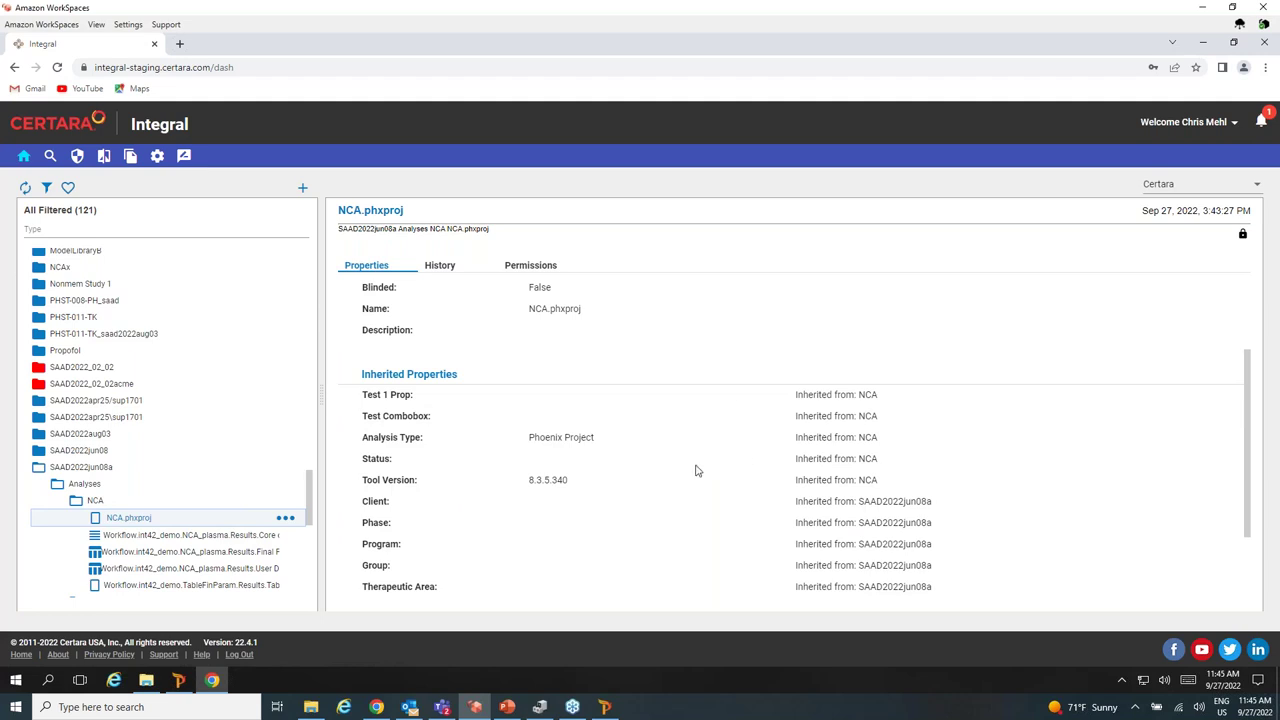
scroll(697, 464, "down", 1)
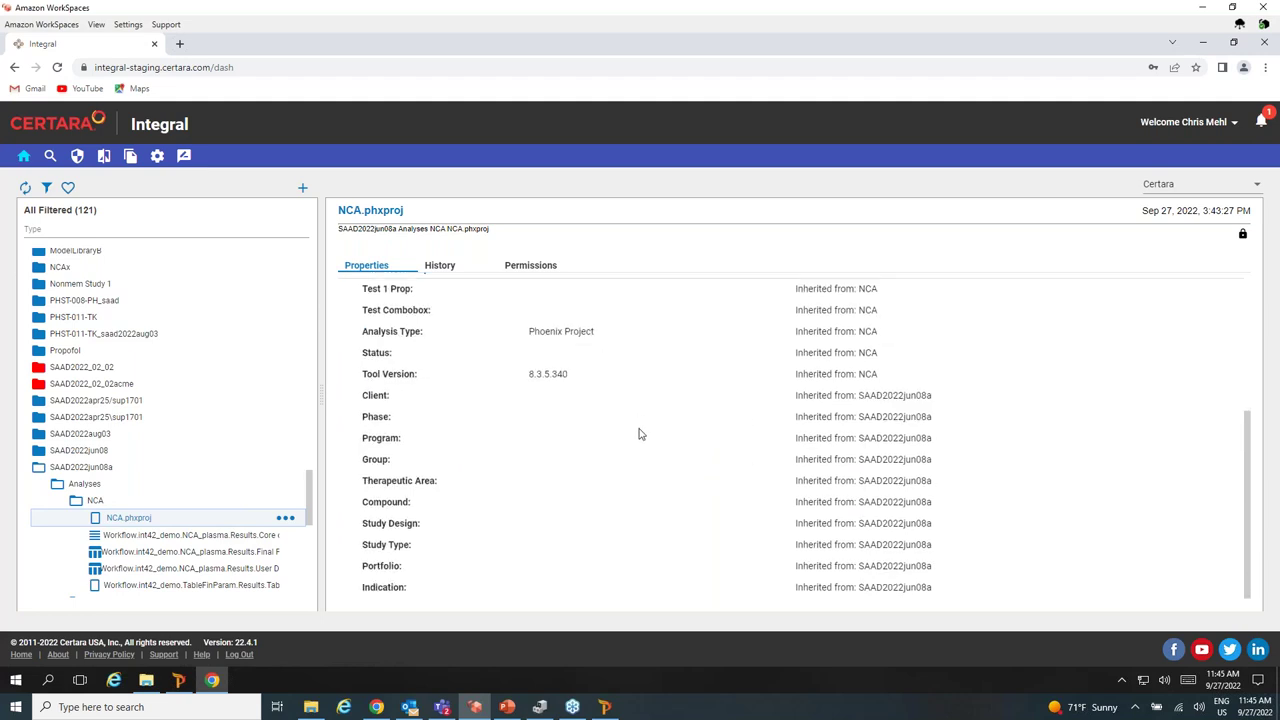
scroll(600, 400, "up", 2)
left_click(441, 268)
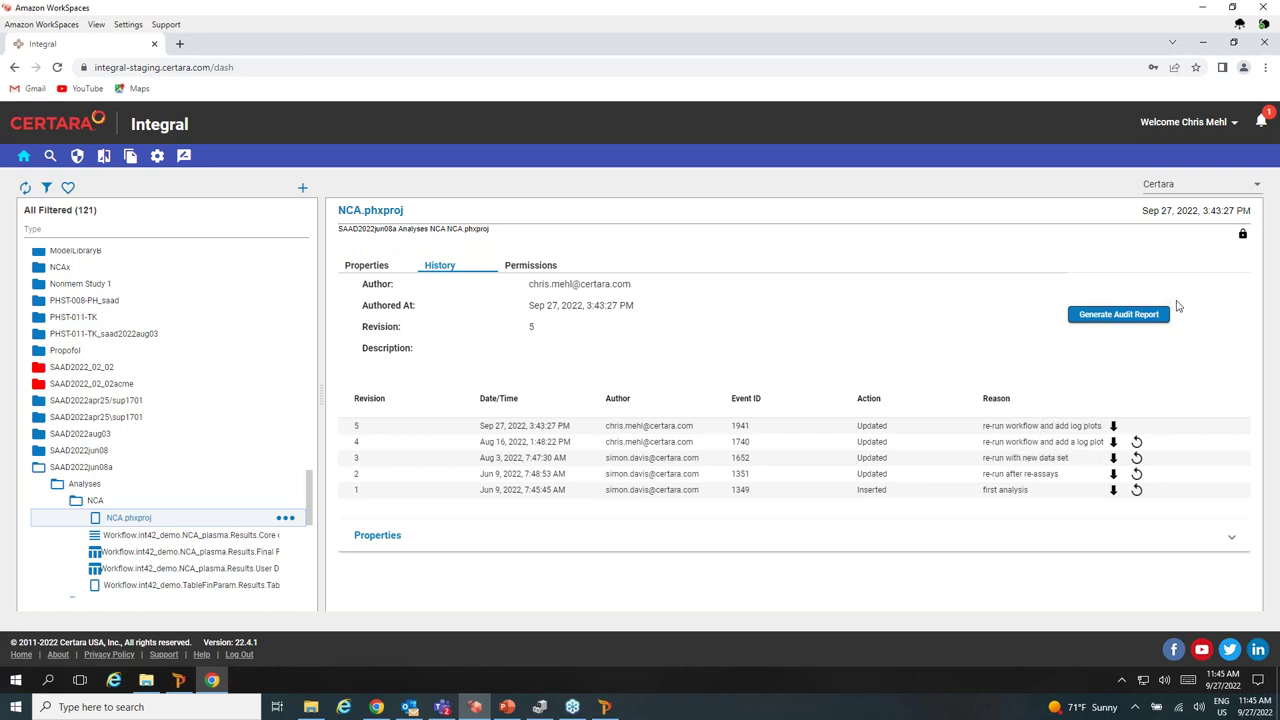
Generate an NCA.phxproj audit report including file diffs, comparing Most Recent VS Prior.
left_click(1135, 315)
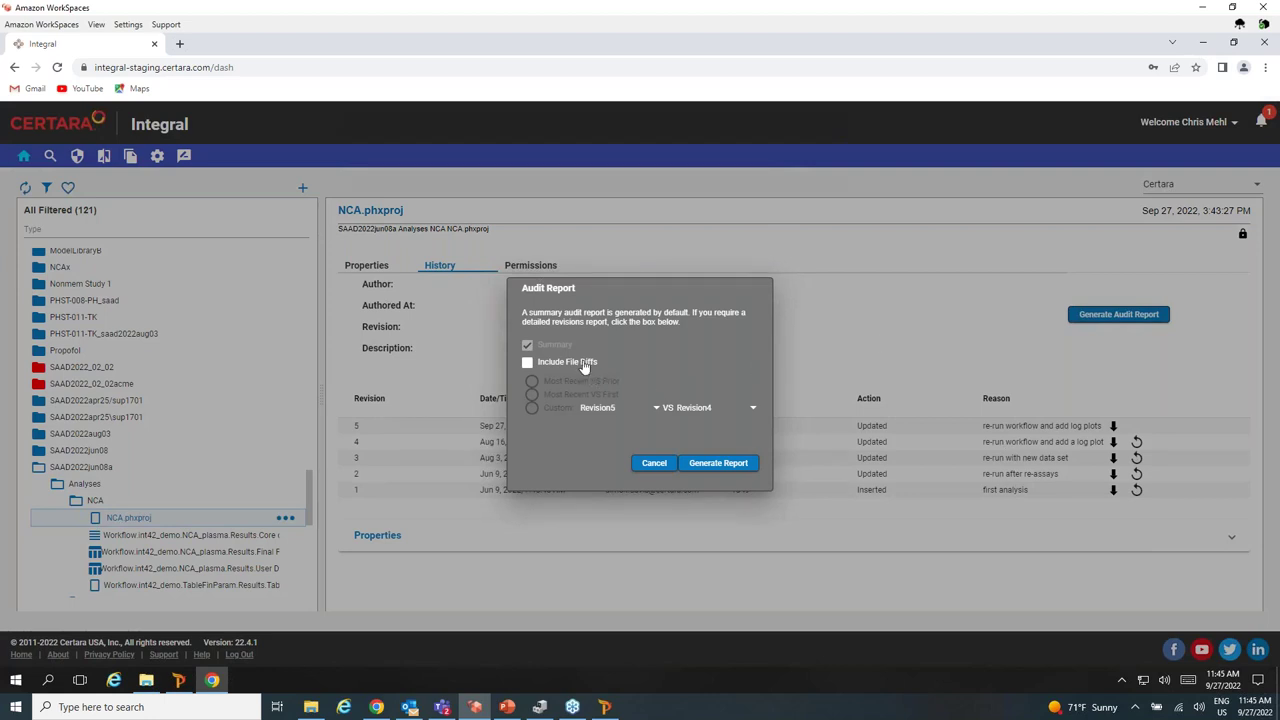
left_click(530, 368)
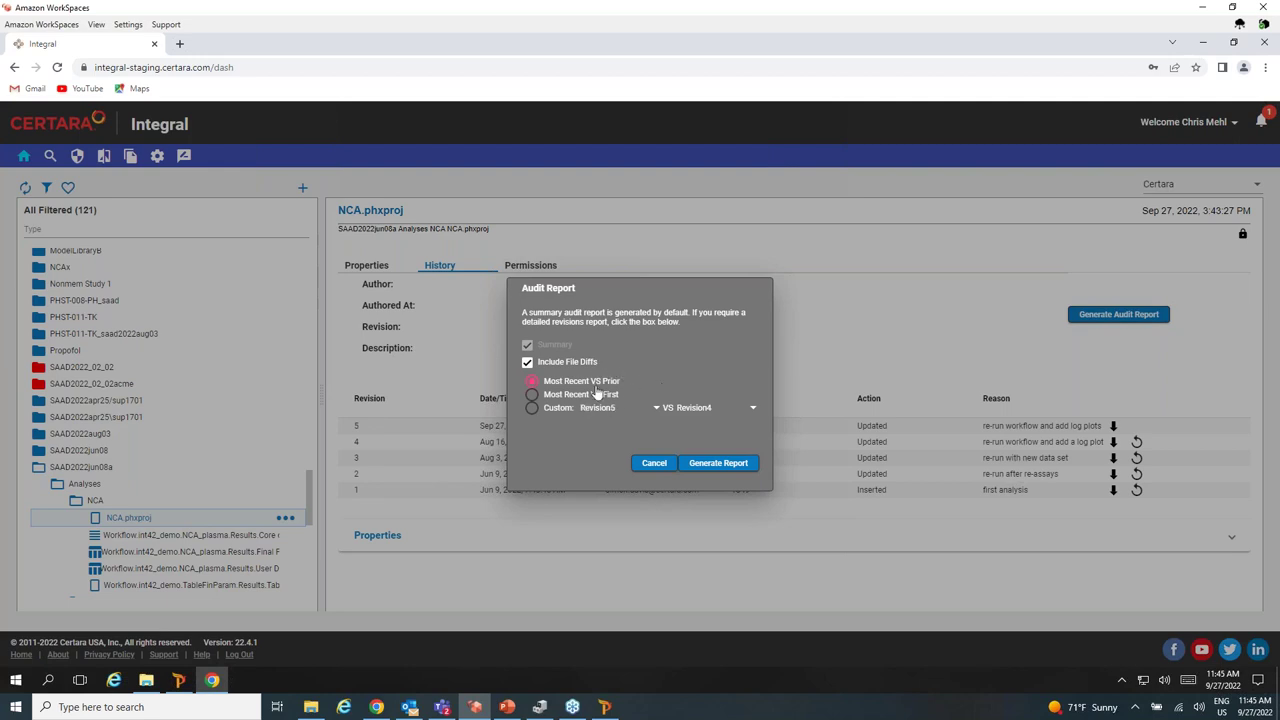
left_click(720, 464)
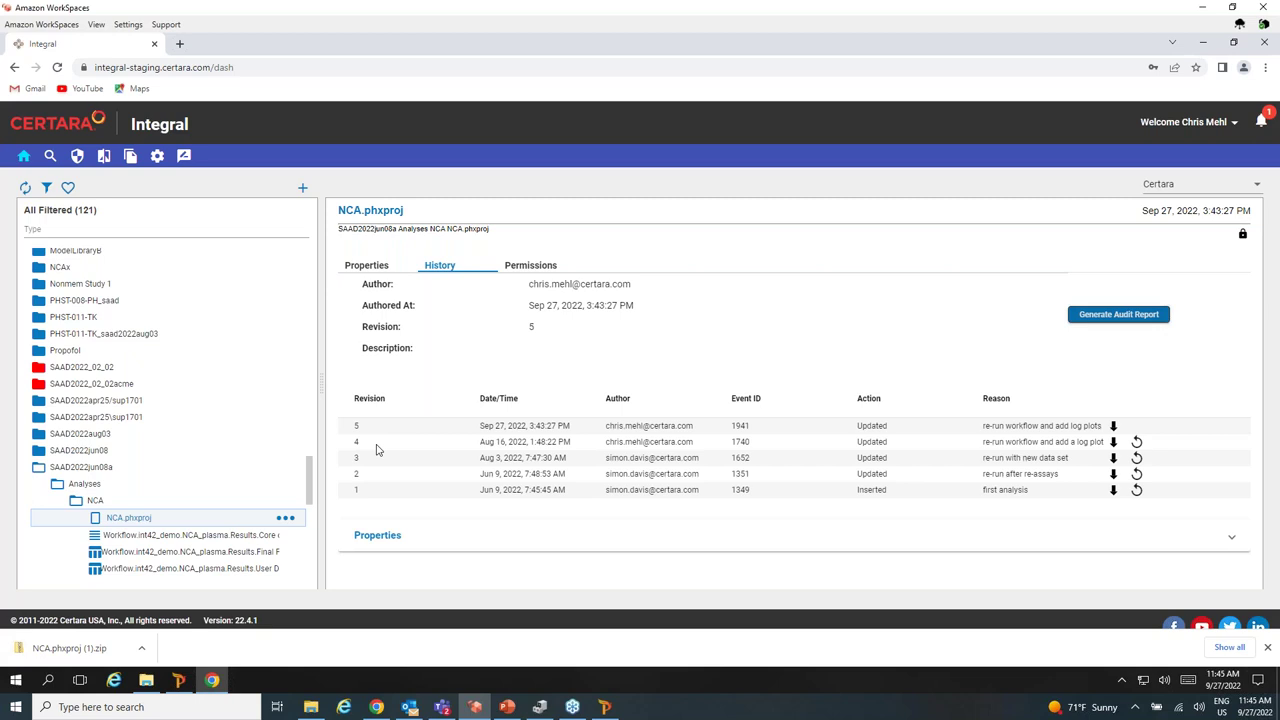
Open NCA.phxproj-Summary.pdf from the downloaded NCA.phxproj (1).zip in Firefox.
left_click(141, 649)
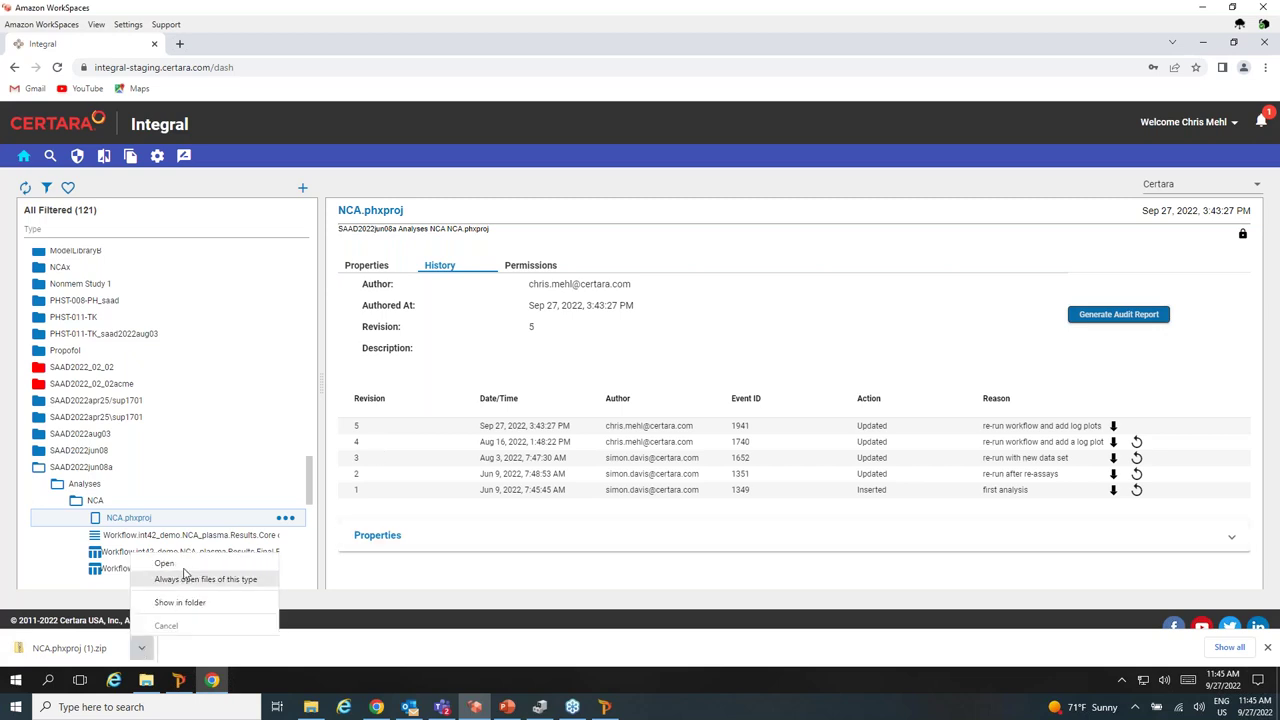
left_click(180, 602)
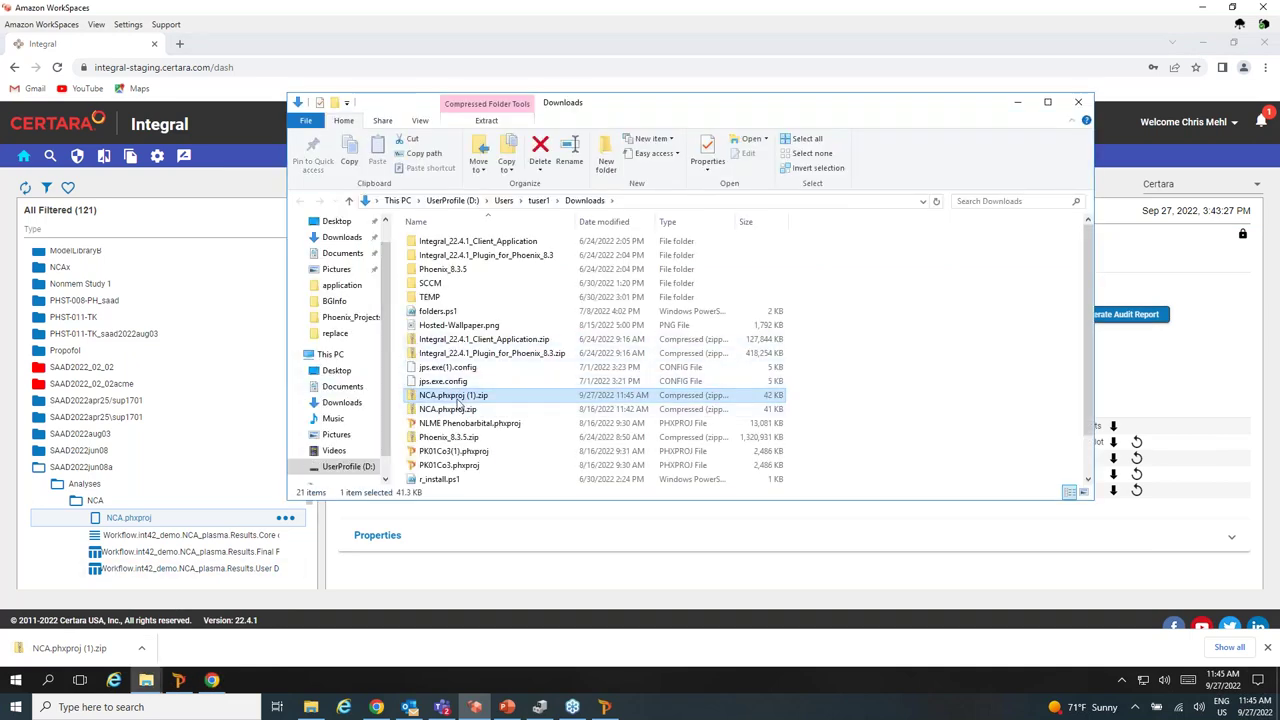
double_click(458, 398)
double_click(471, 251)
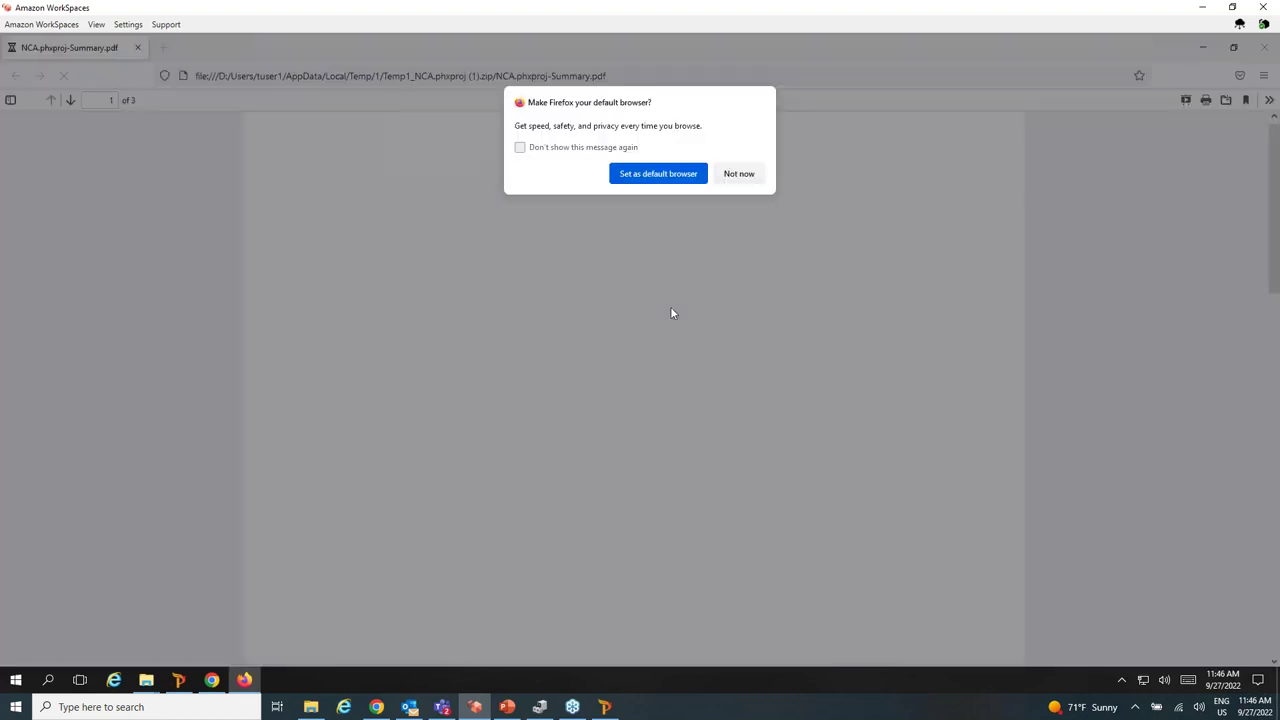
left_click(739, 173)
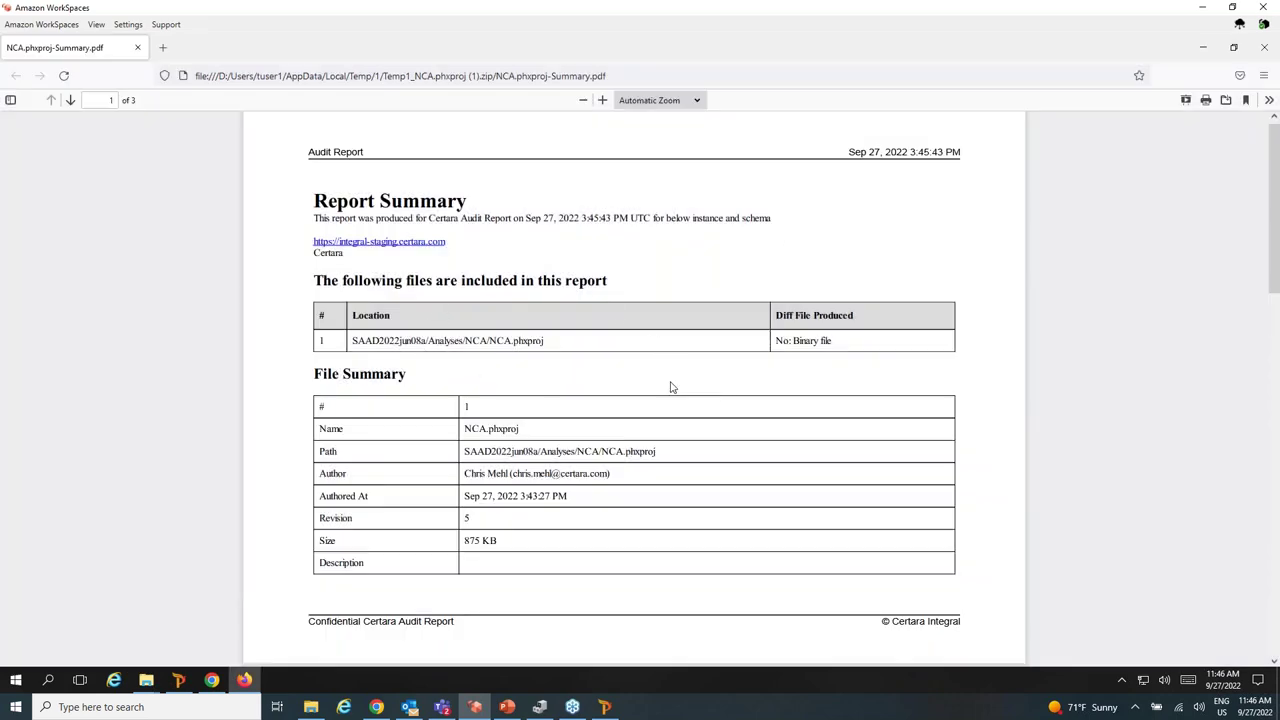
Read through the report's file summary, revision changes and property changes, then close it.
scroll(688, 403, "down", 1)
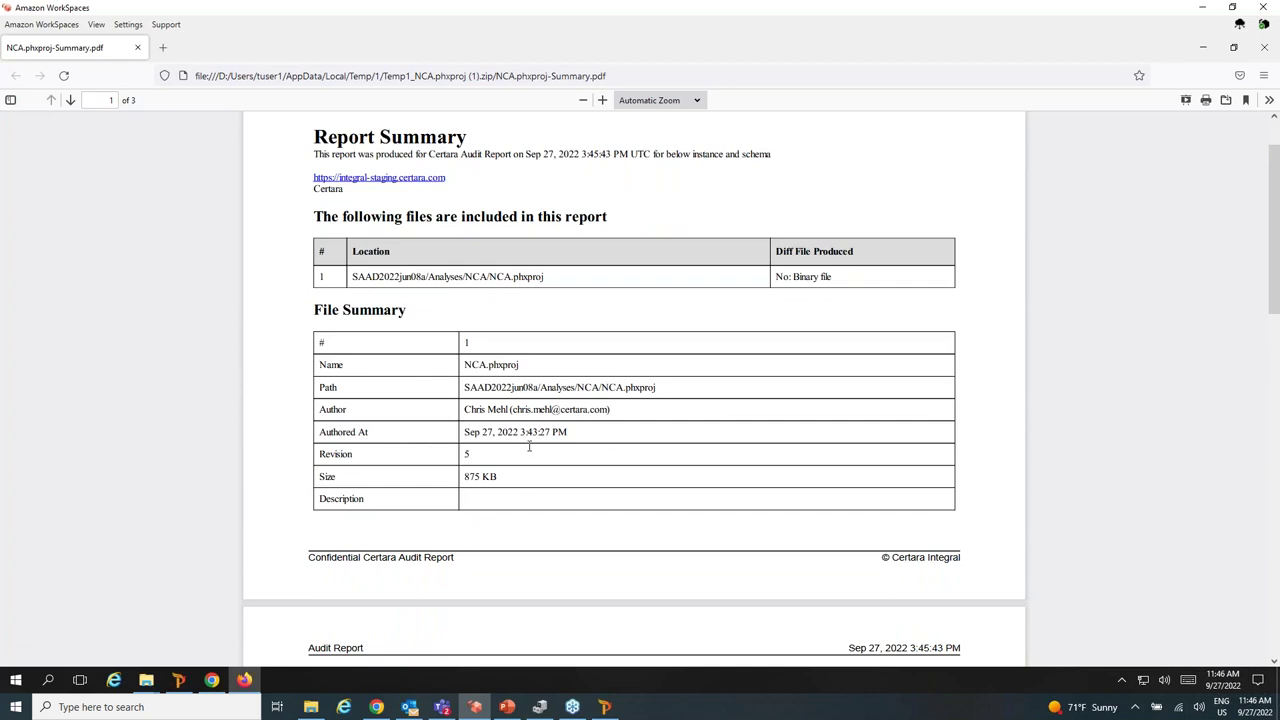
left_click_drag(588, 432, 466, 432)
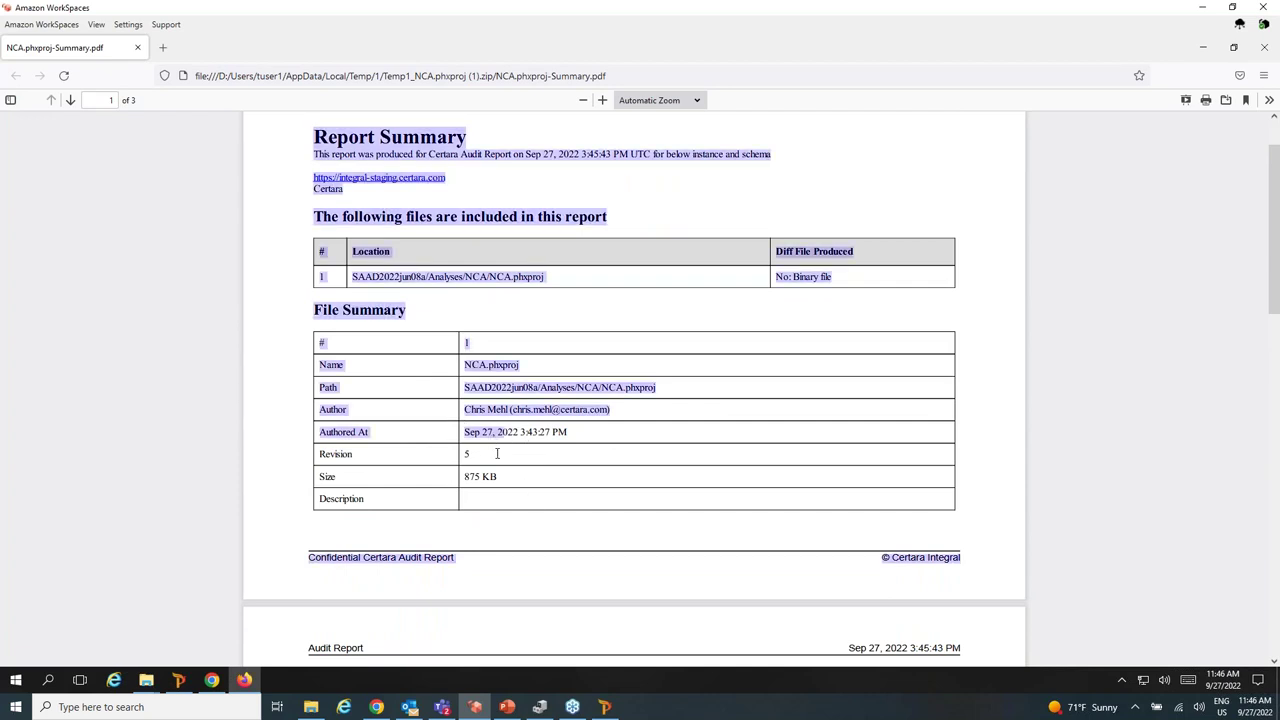
left_click(498, 458)
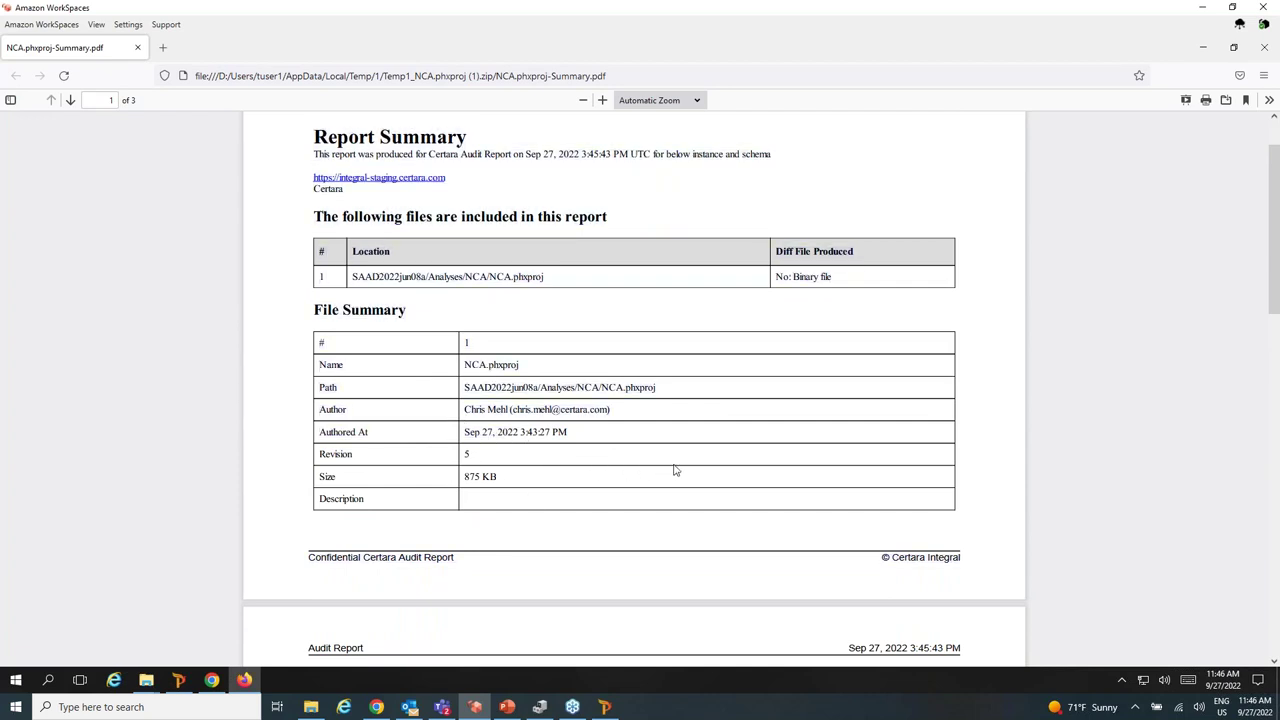
scroll(672, 472, "down", 3)
scroll(672, 472, "down", 7)
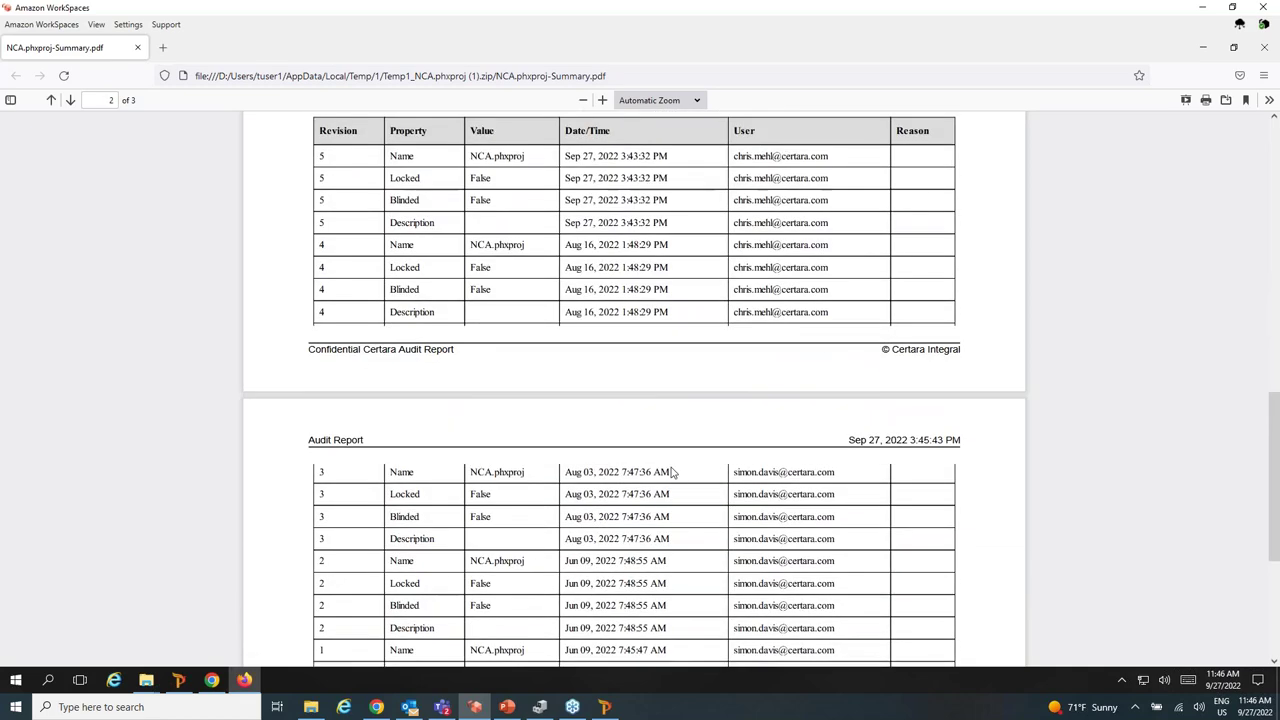
scroll(500, 265, "up", 3)
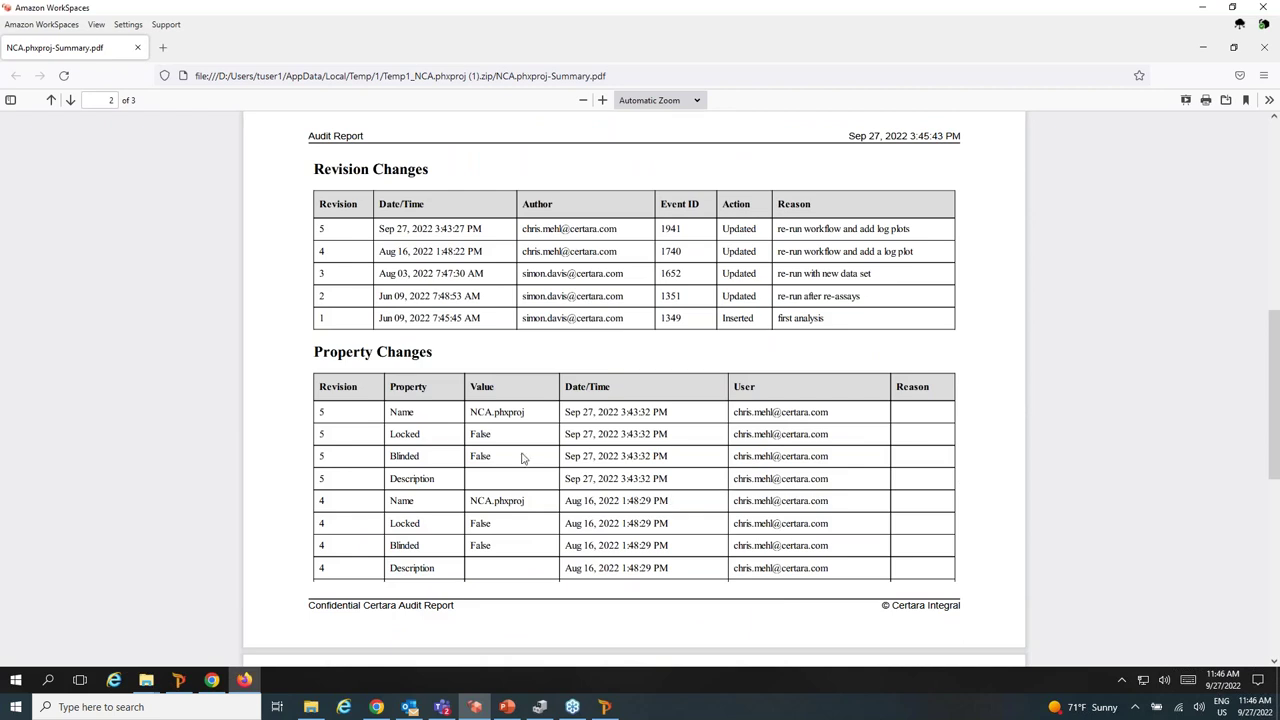
scroll(450, 480, "down", 2)
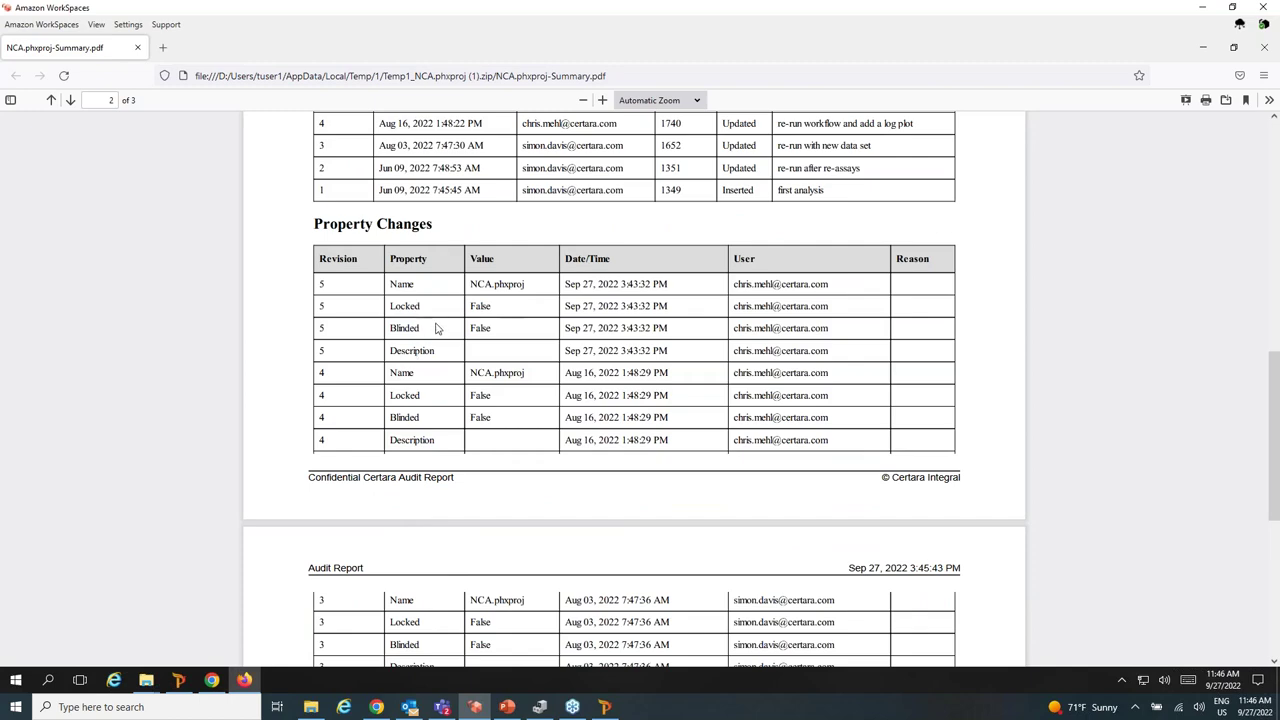
scroll(525, 440, "down", 5)
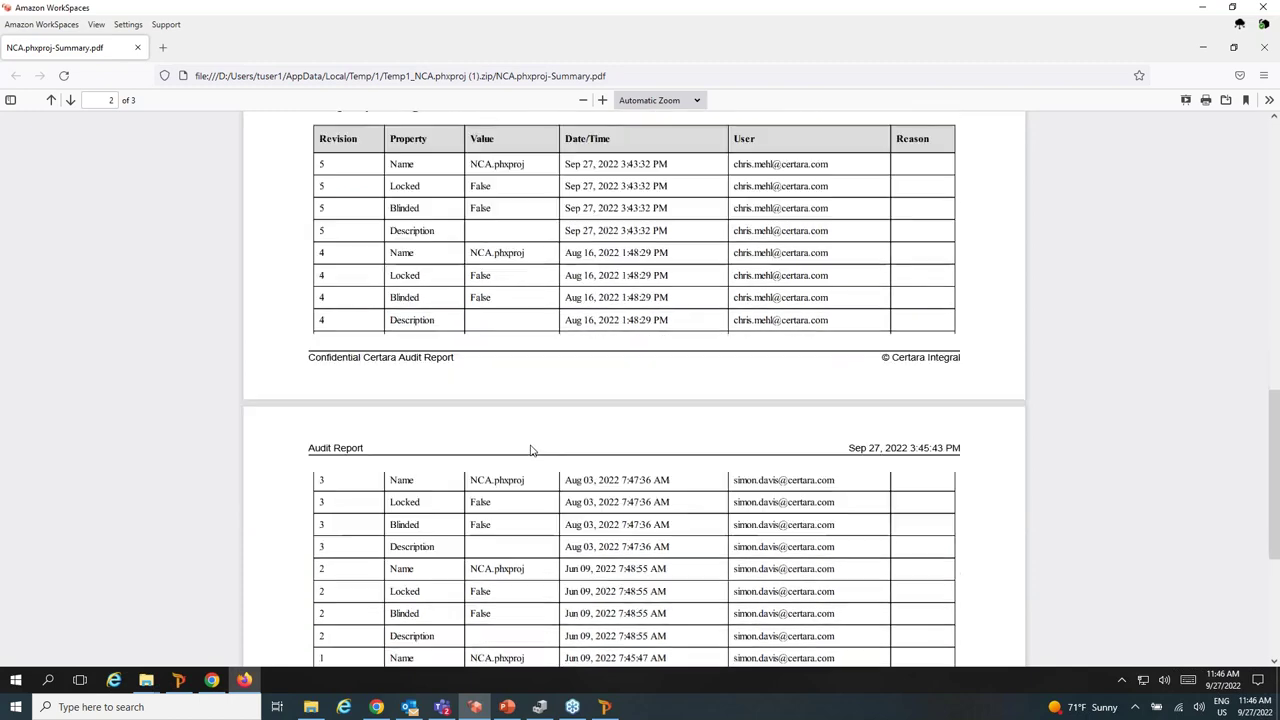
scroll(561, 503, "down", 3)
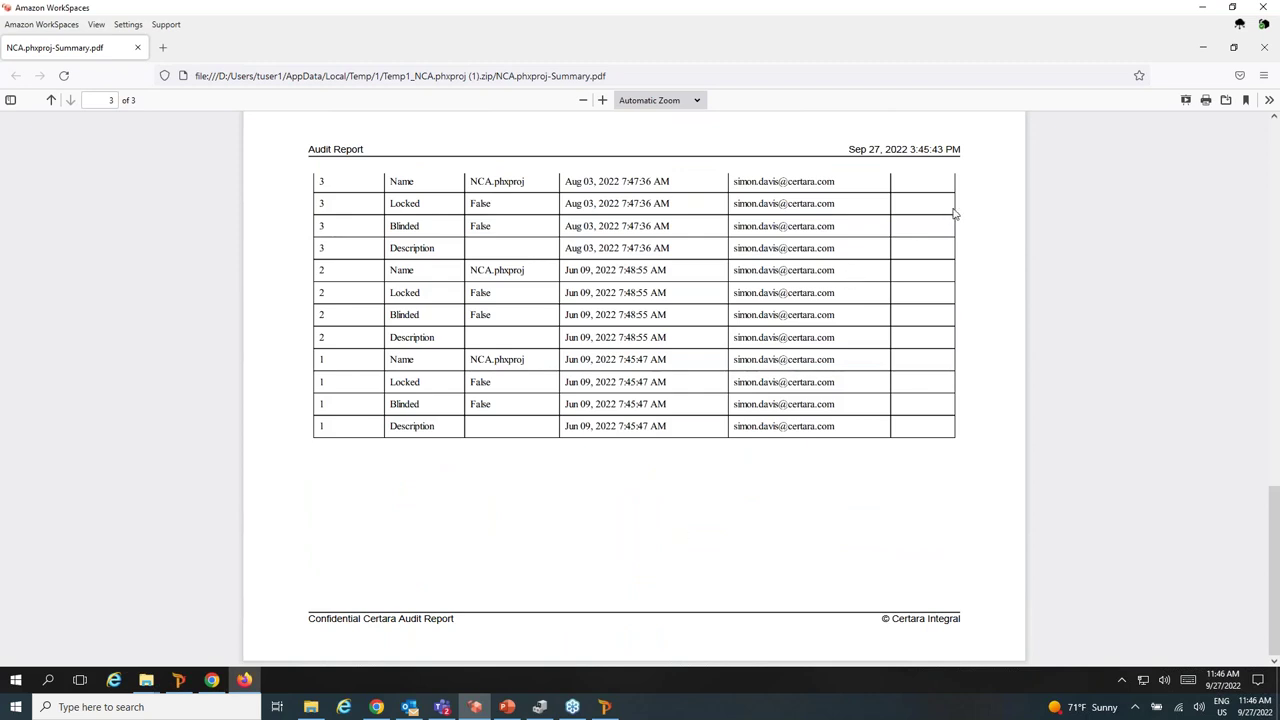
left_click(139, 48)
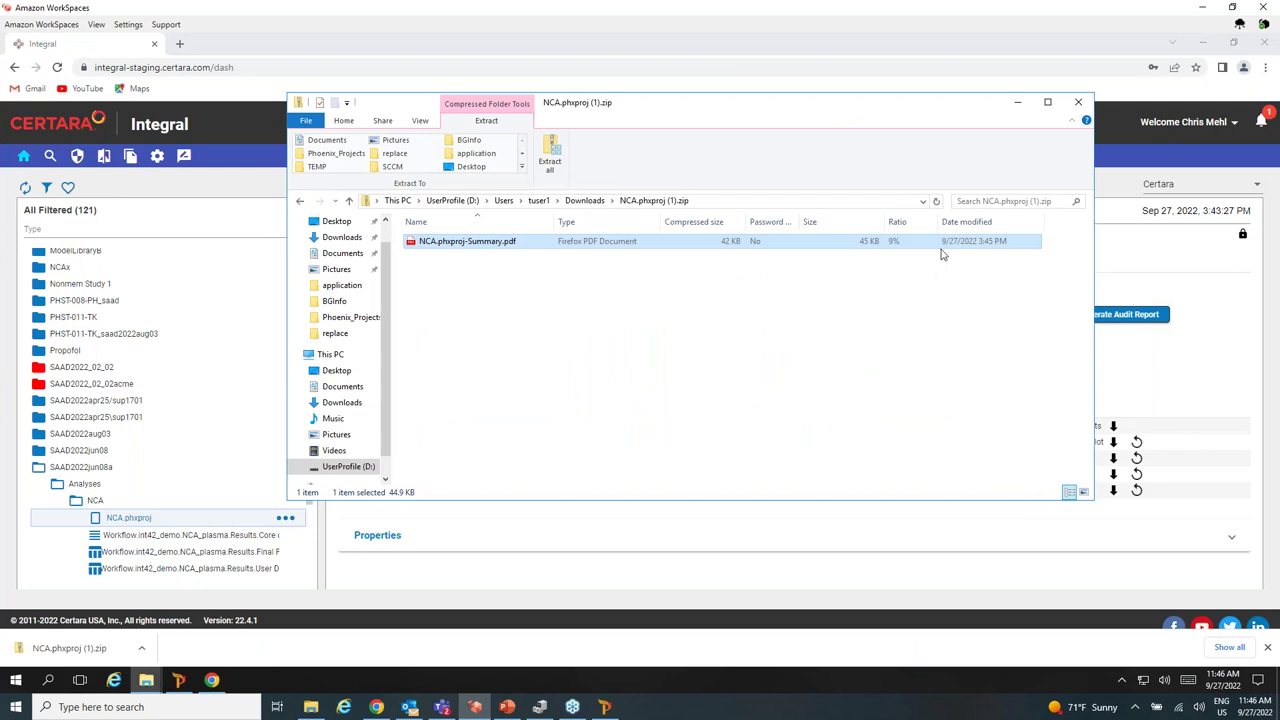
Close the zip folder and start the Hosted Phoenix Demonstration slide show from slide 30.
left_click(1078, 101)
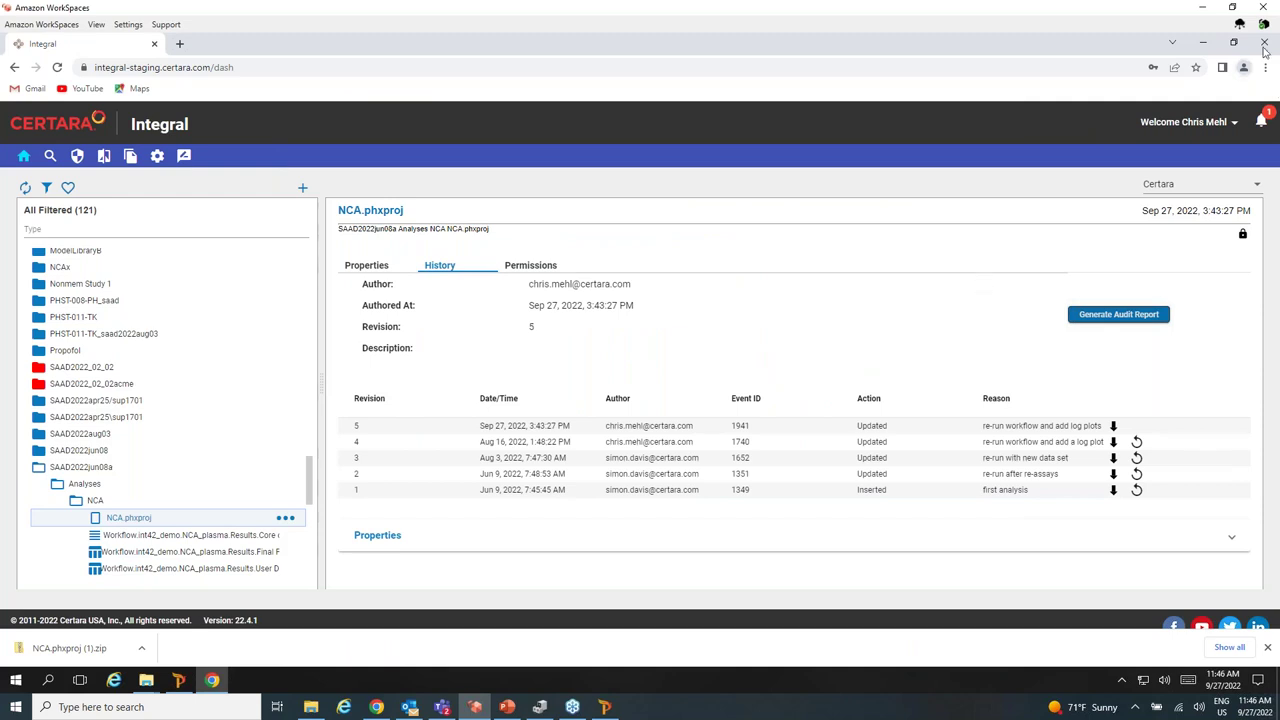
left_click(507, 707)
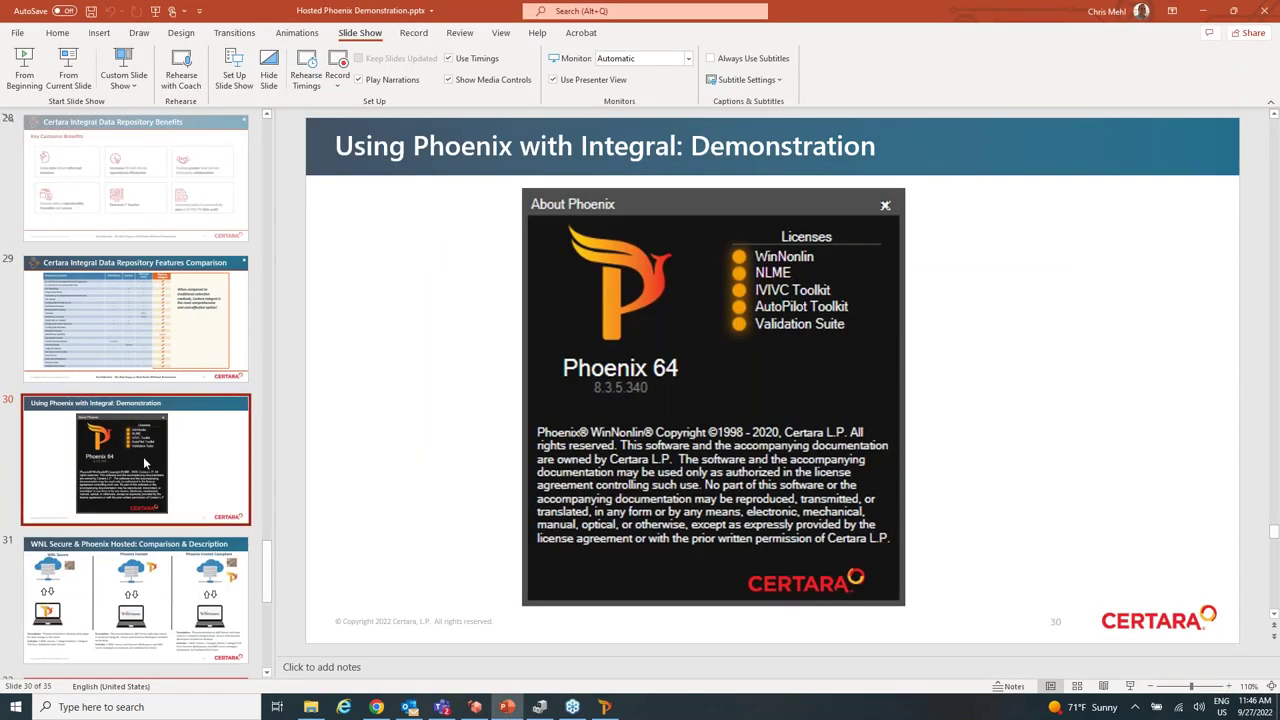
left_click(68, 68)
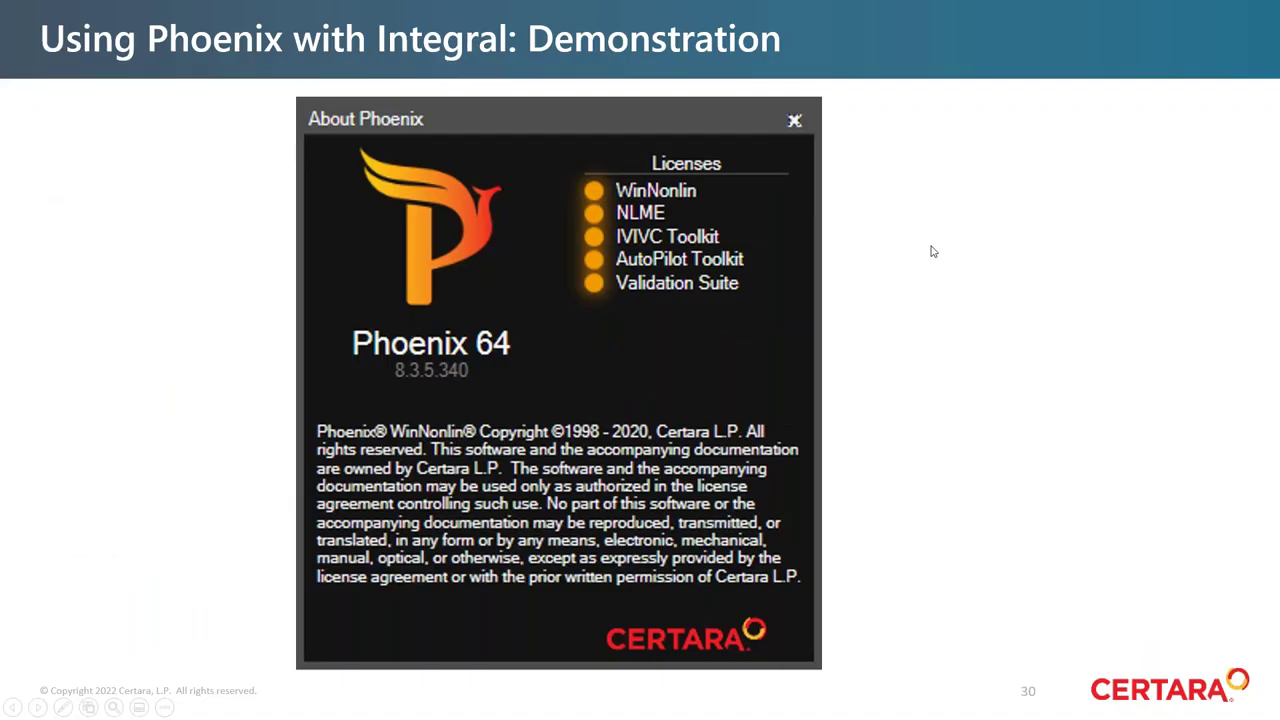